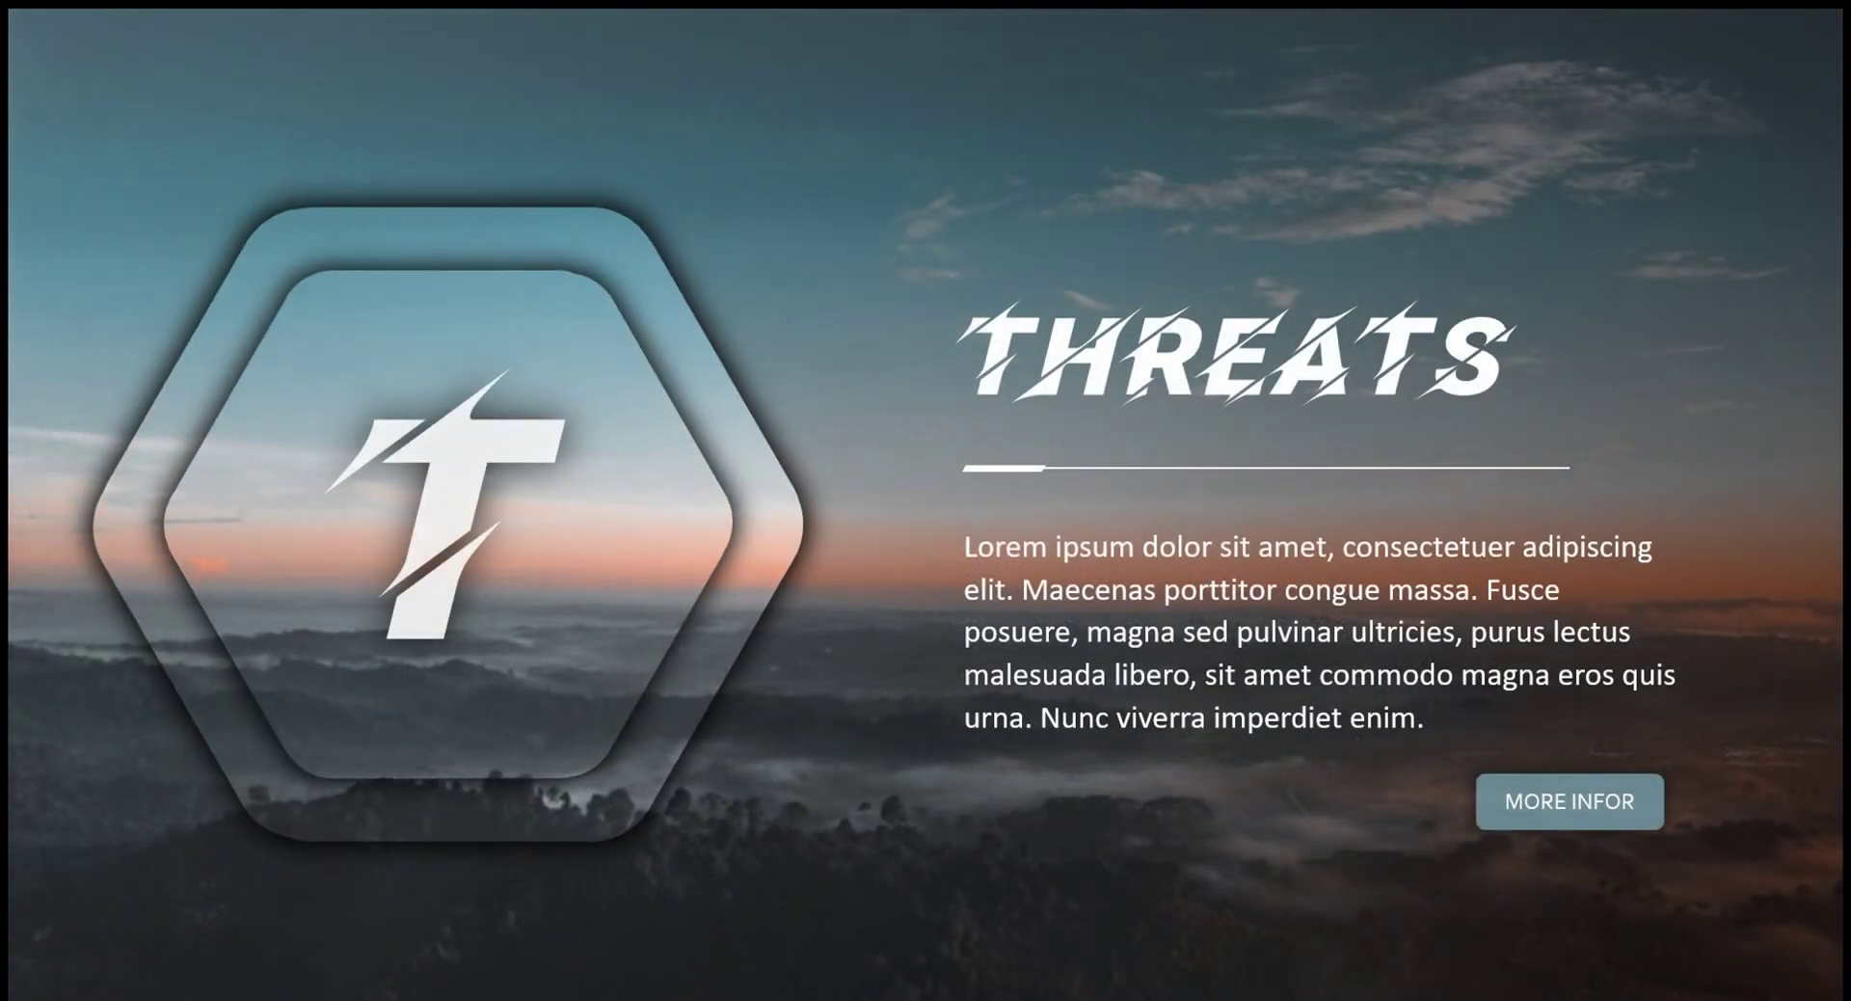
Leave the slide show and look through the finished STRENGTHS, WEAKNESSES, OPPORTUNITIES and THREATS slides.
key("Escape")
key("Down")
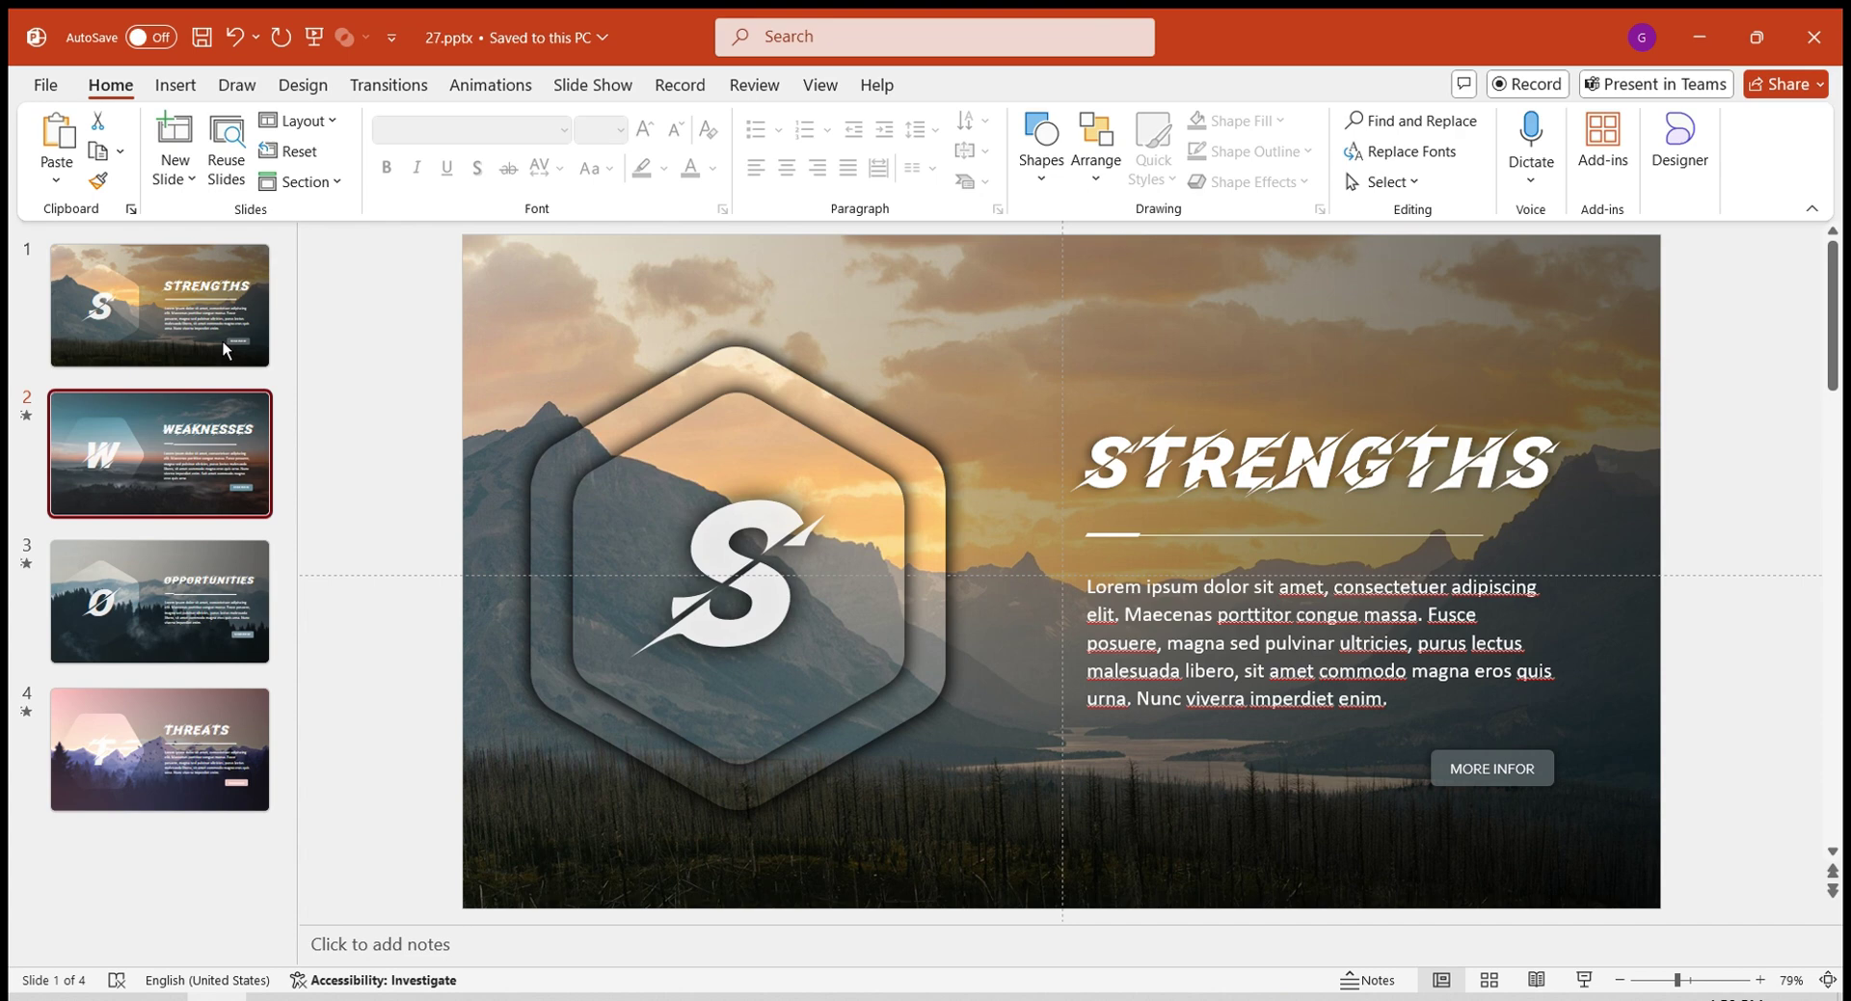
key("Down")
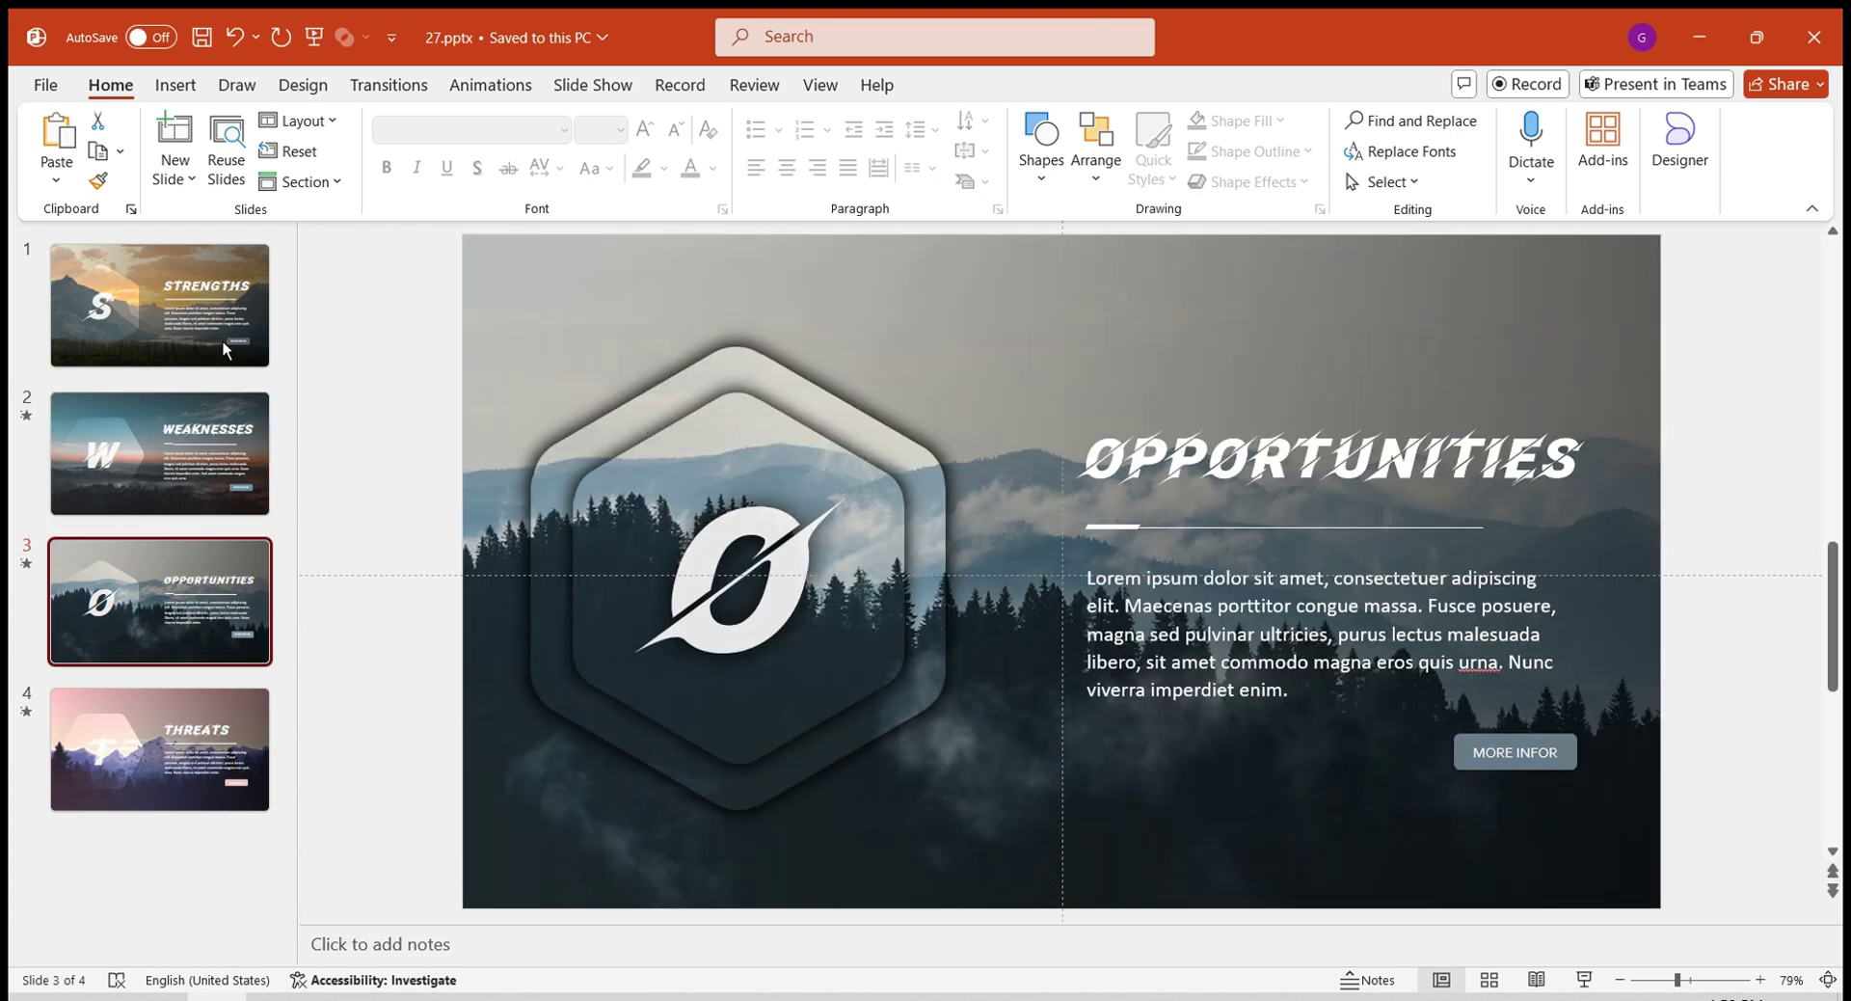
key("Down")
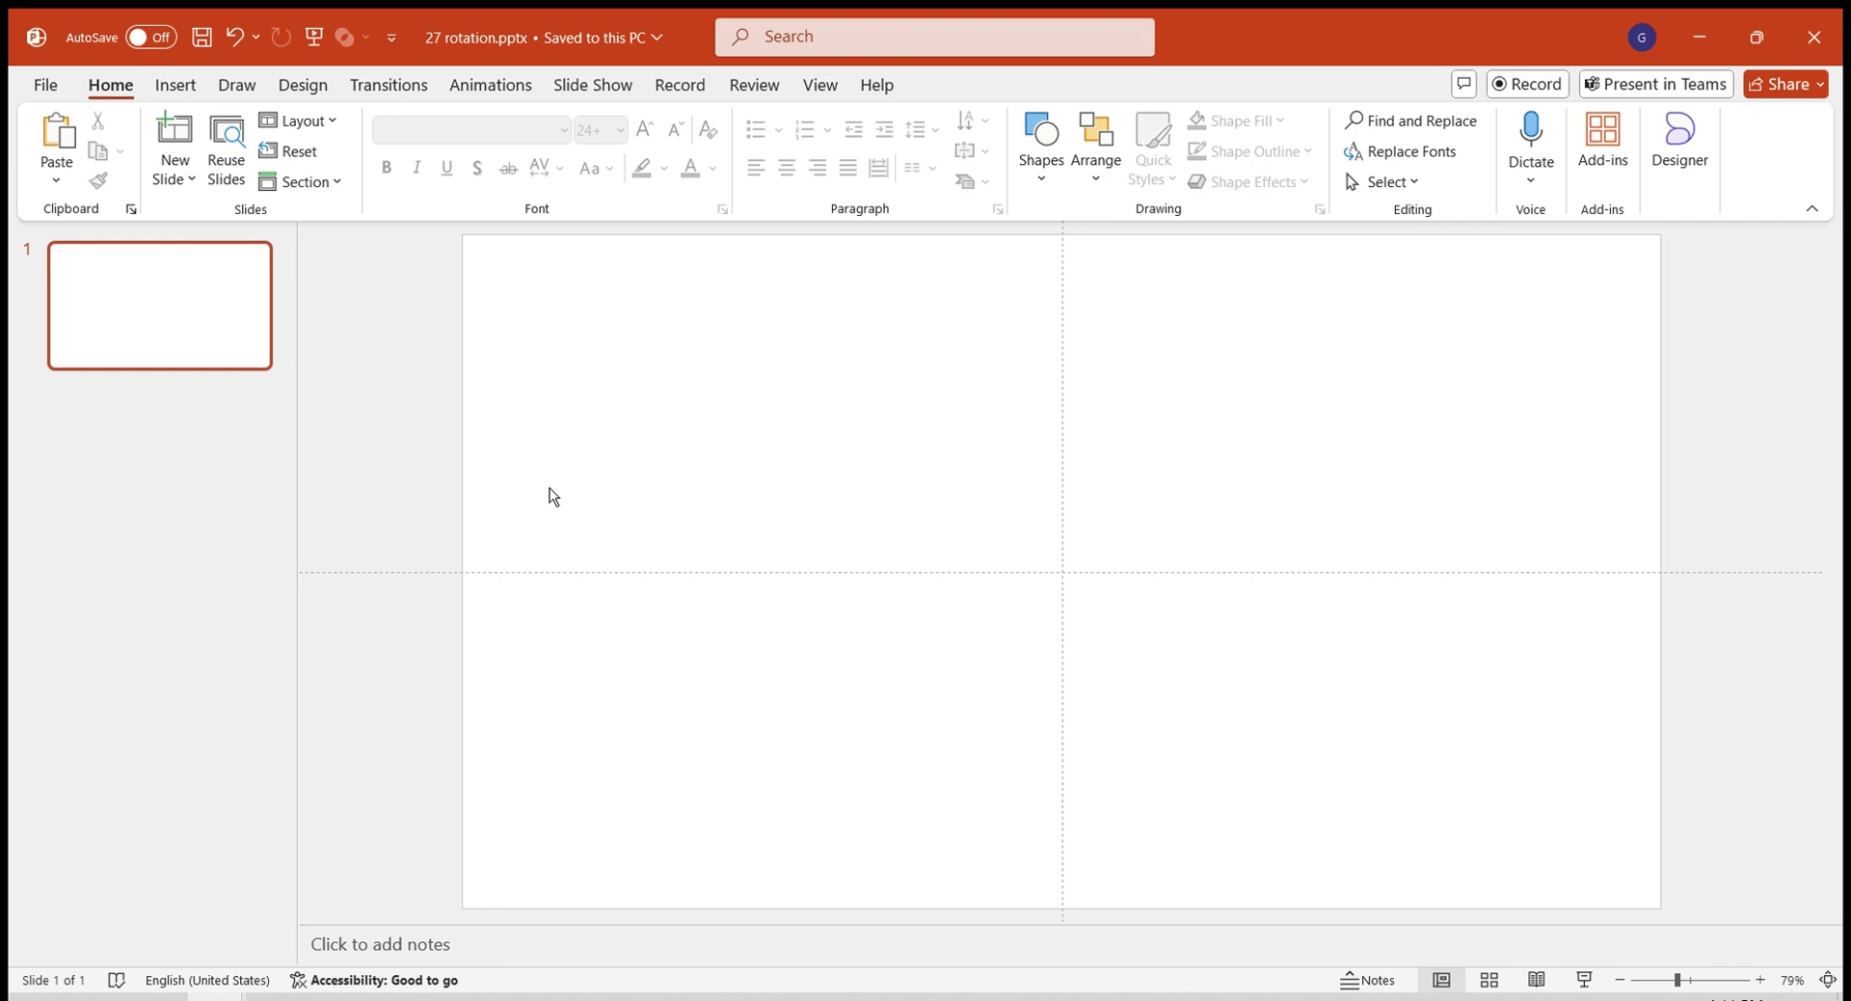
Draw a rounded rectangle about 2.75" wide and 4.28" high, and place two copies beside it in a row.
left_click(175, 85)
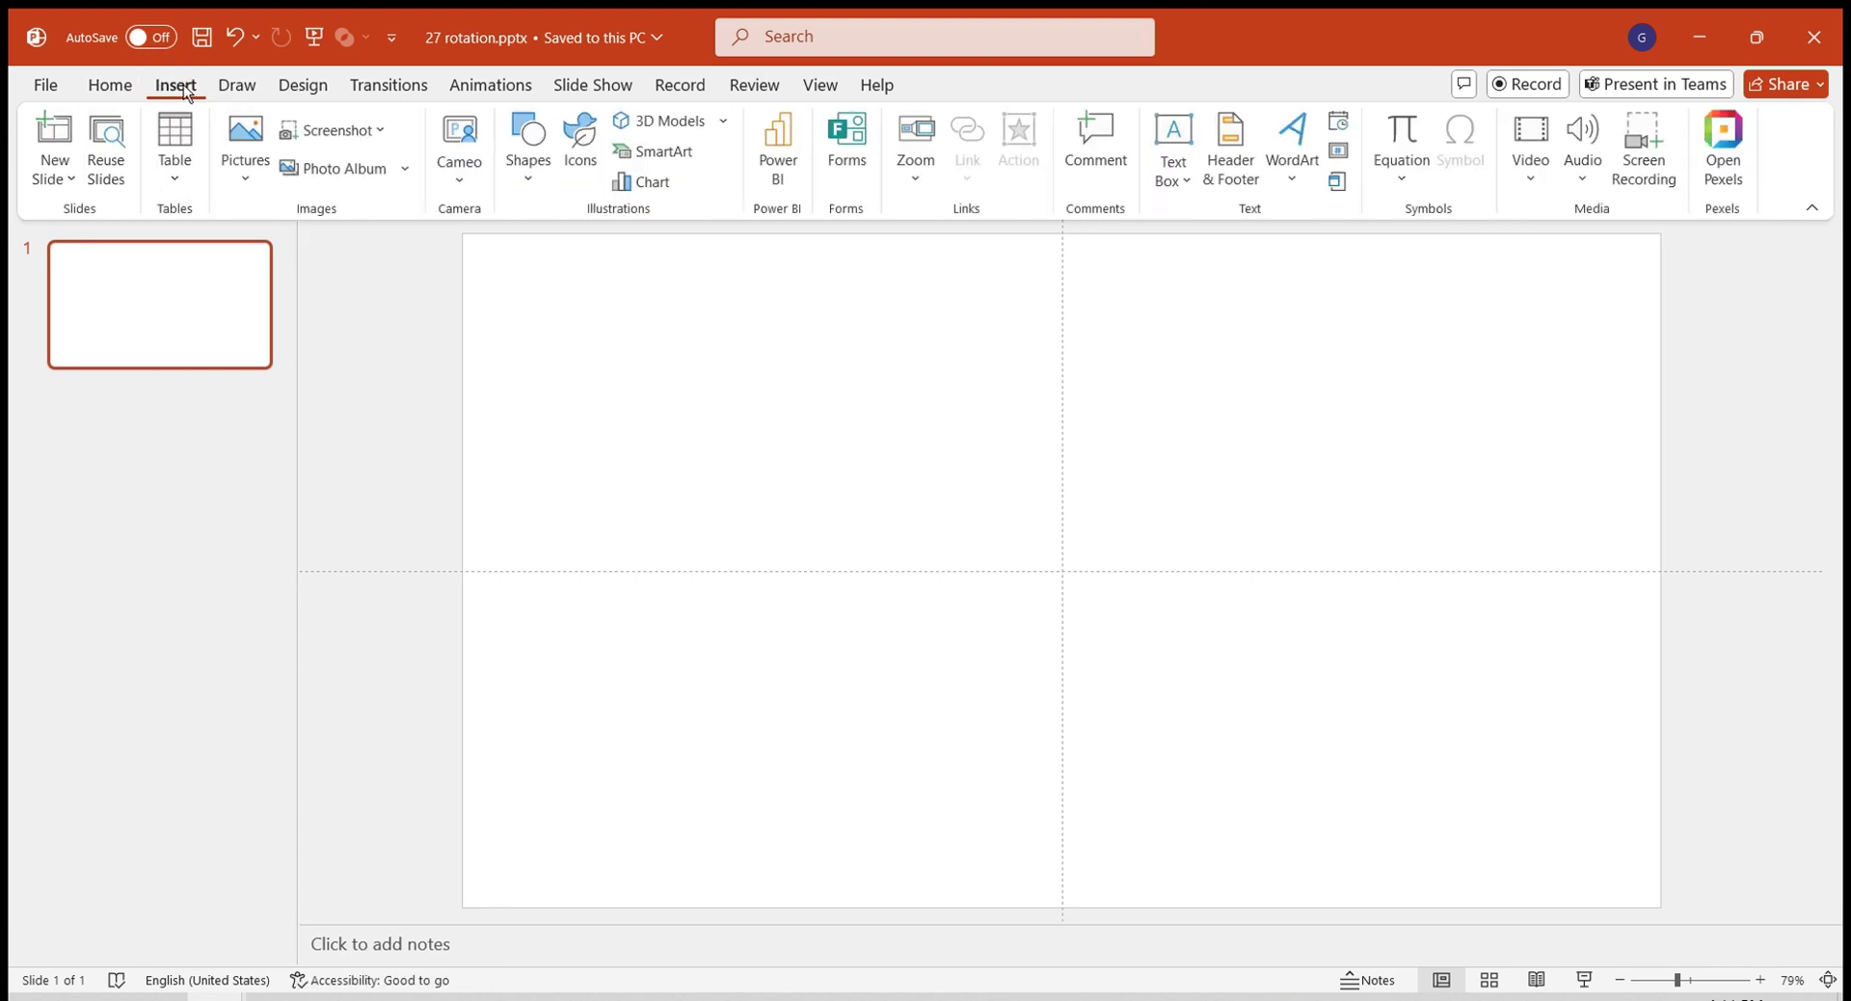
left_click(531, 169)
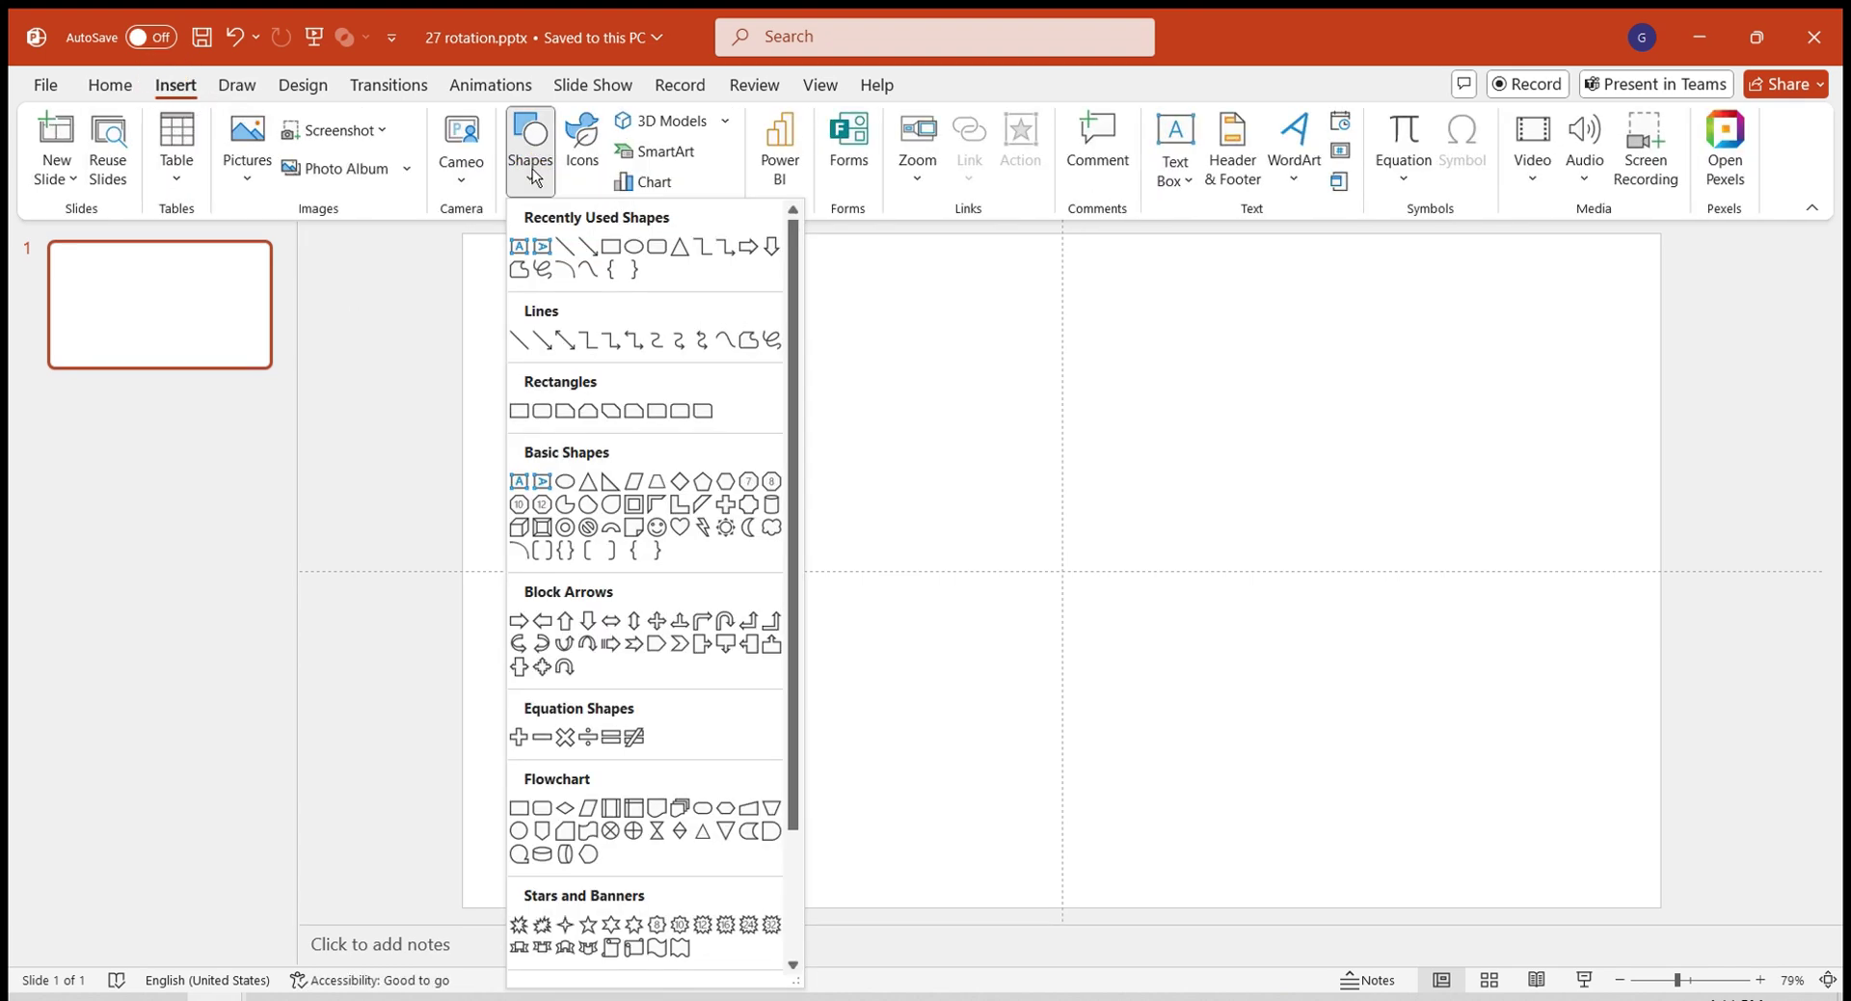
left_click(653, 253)
left_click_drag(609, 375, 859, 760)
left_click_drag(714, 524, 1367, 524)
Rotate the middle rounded rectangle to 60° and the right-hand one to 120°.
left_click(1082, 579)
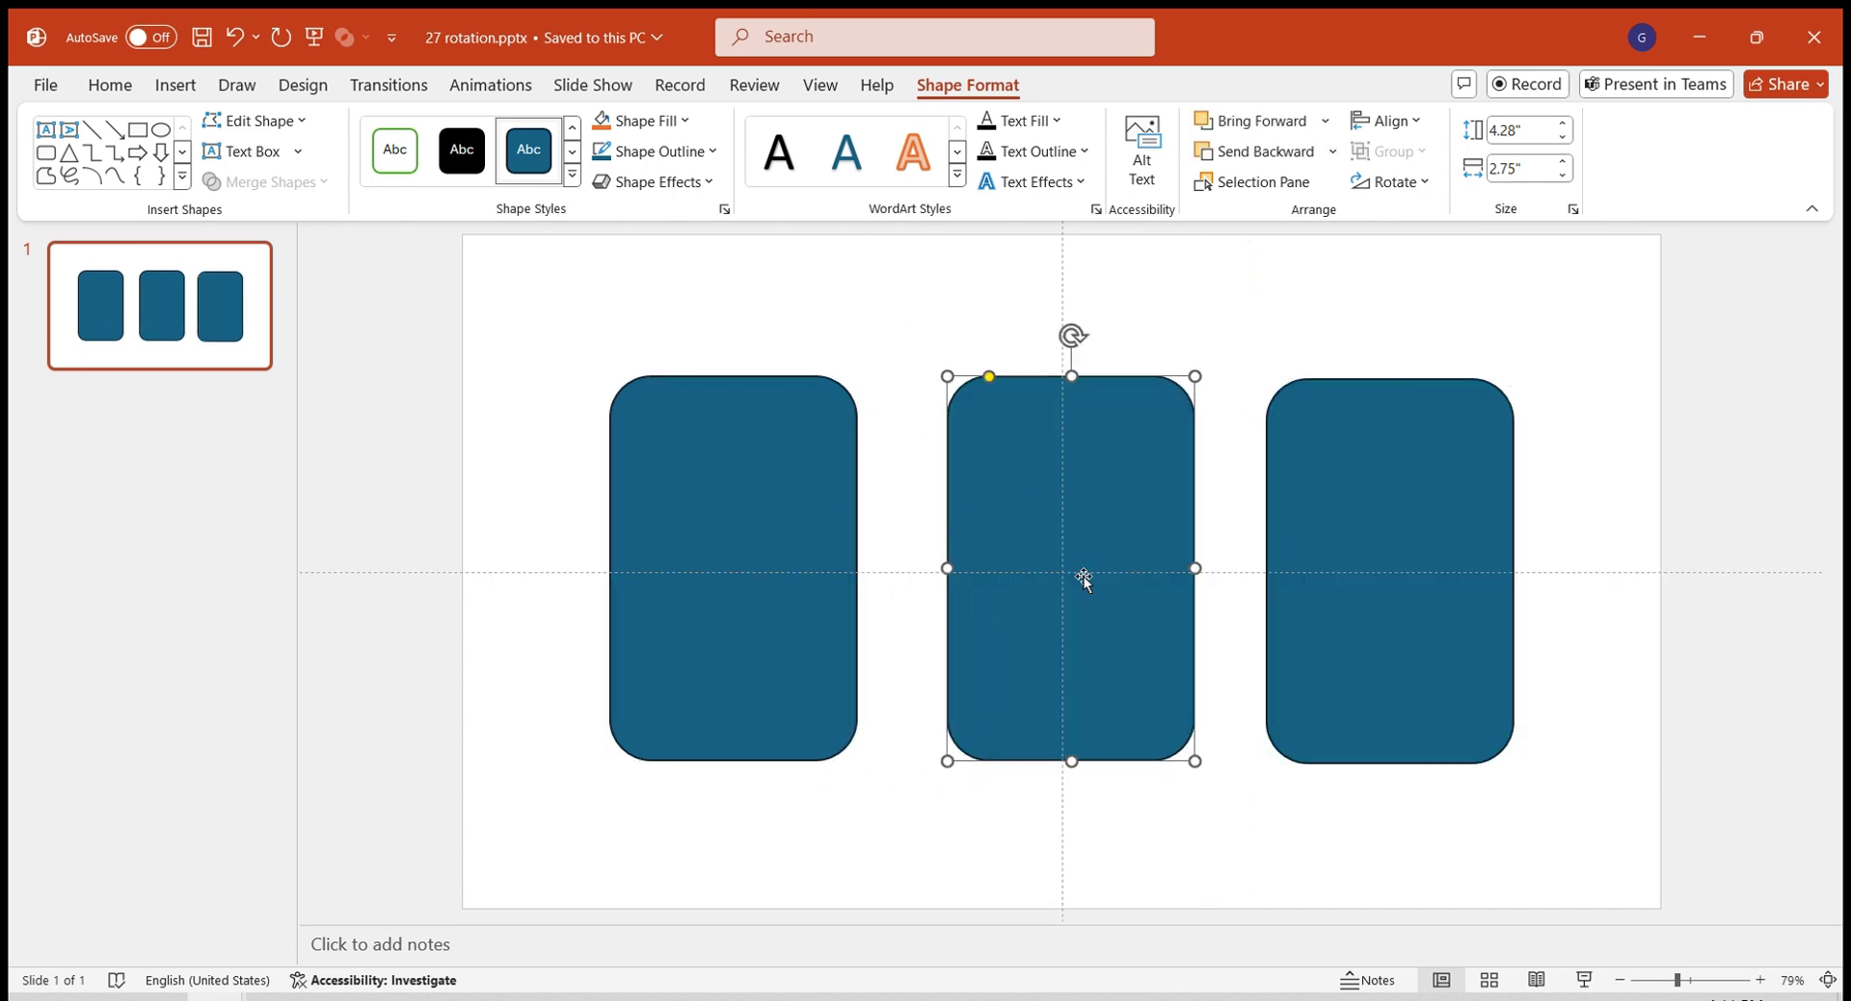
left_click(1419, 188)
left_click(1410, 459)
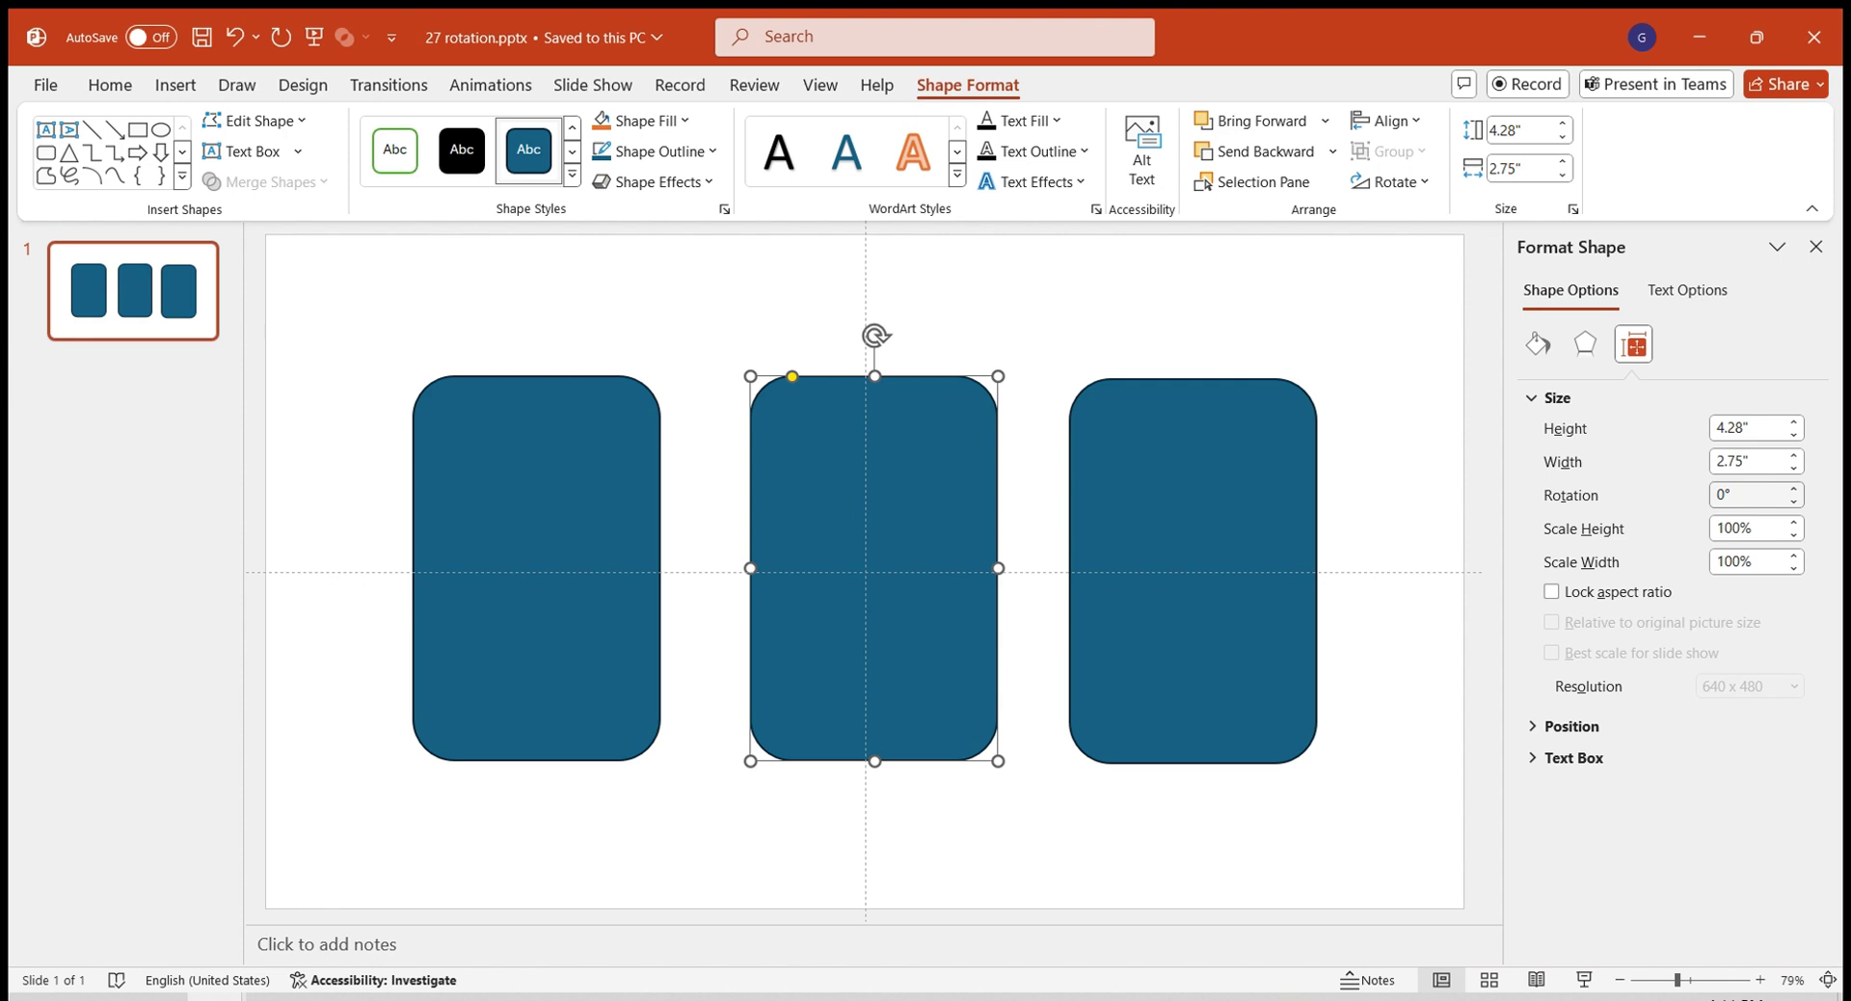
type("60")
key("Return")
left_click(1277, 576)
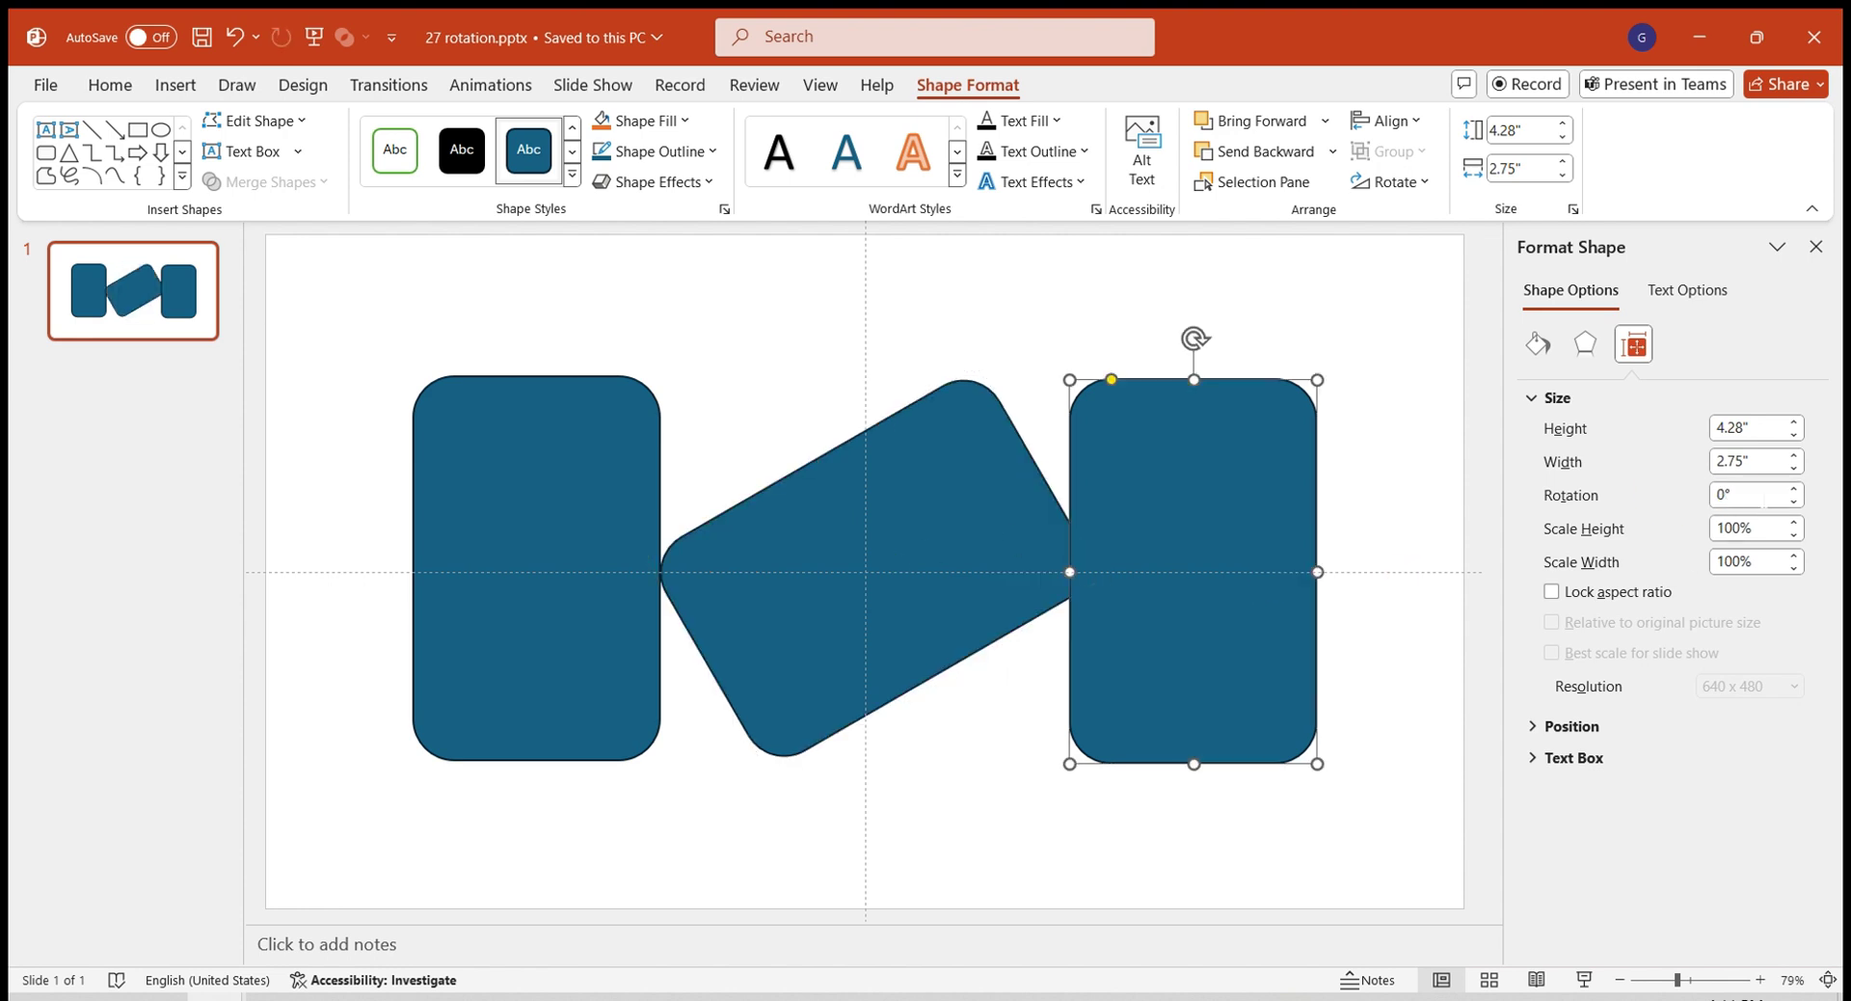
type("120")
key("Return")
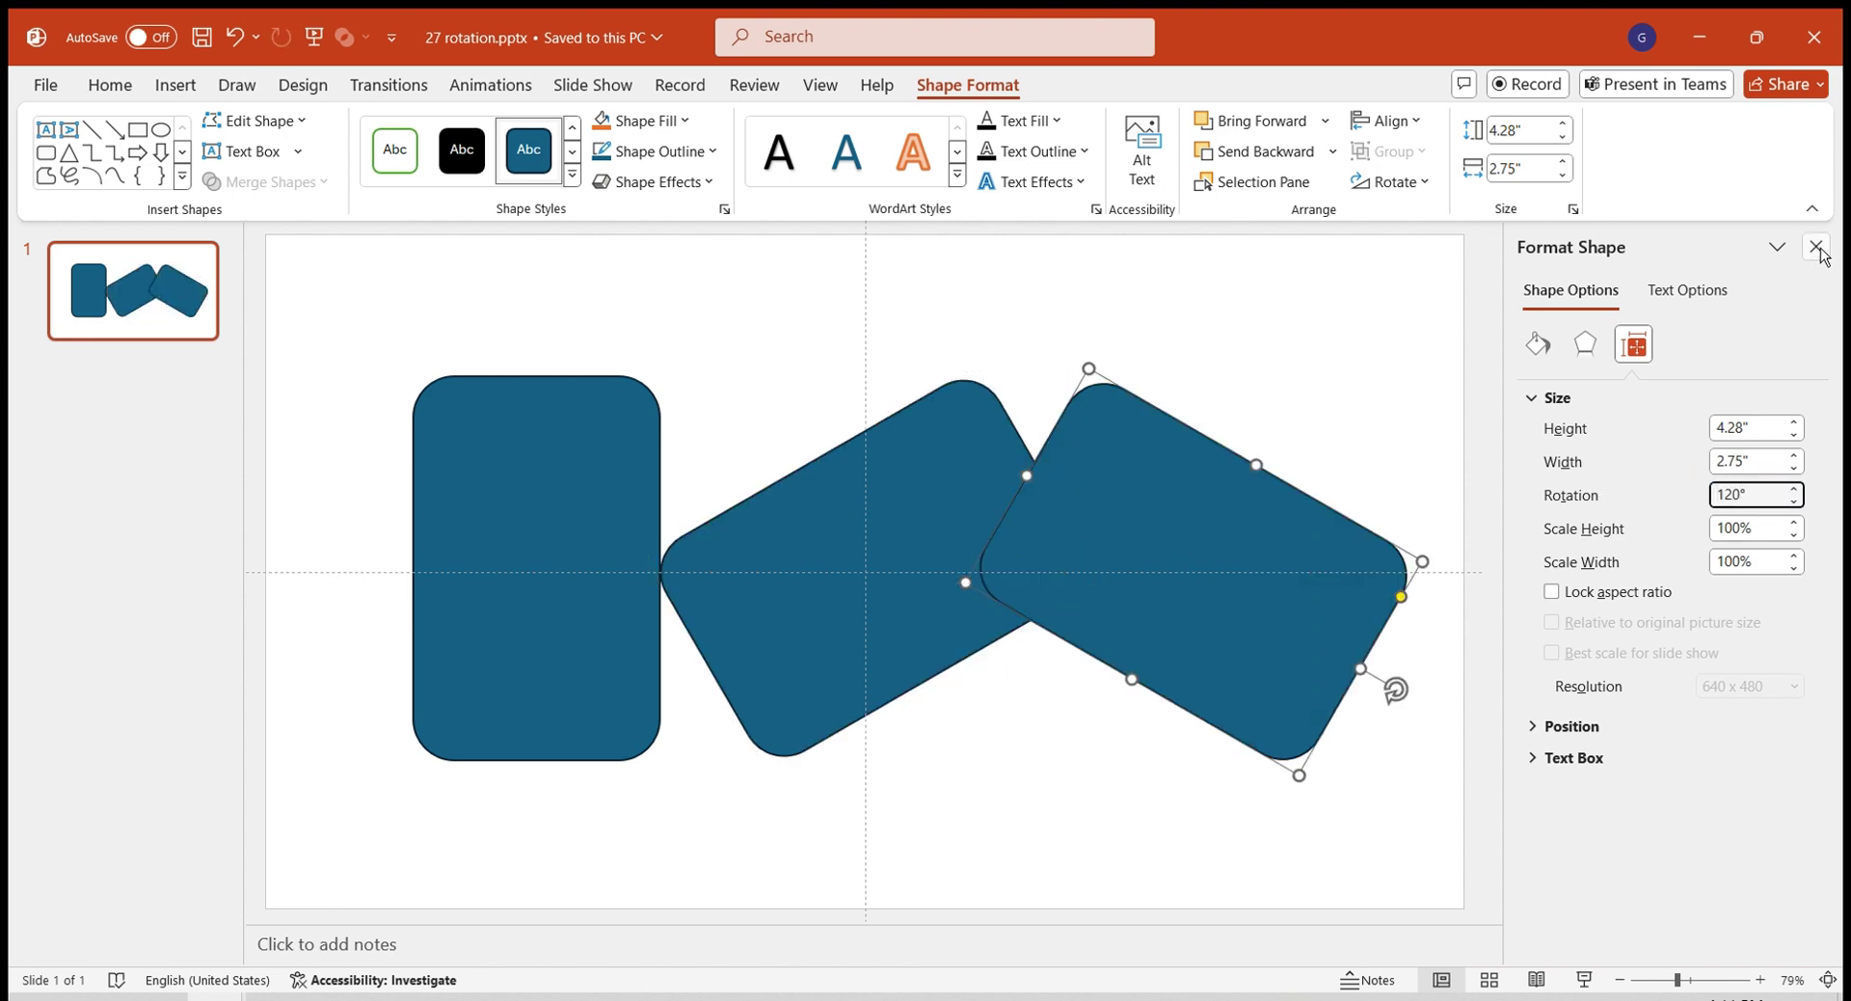
Stack all three rounded rectangles by aligning them to center and to bottom.
left_click(1818, 248)
left_click_drag(425, 322, 1772, 844)
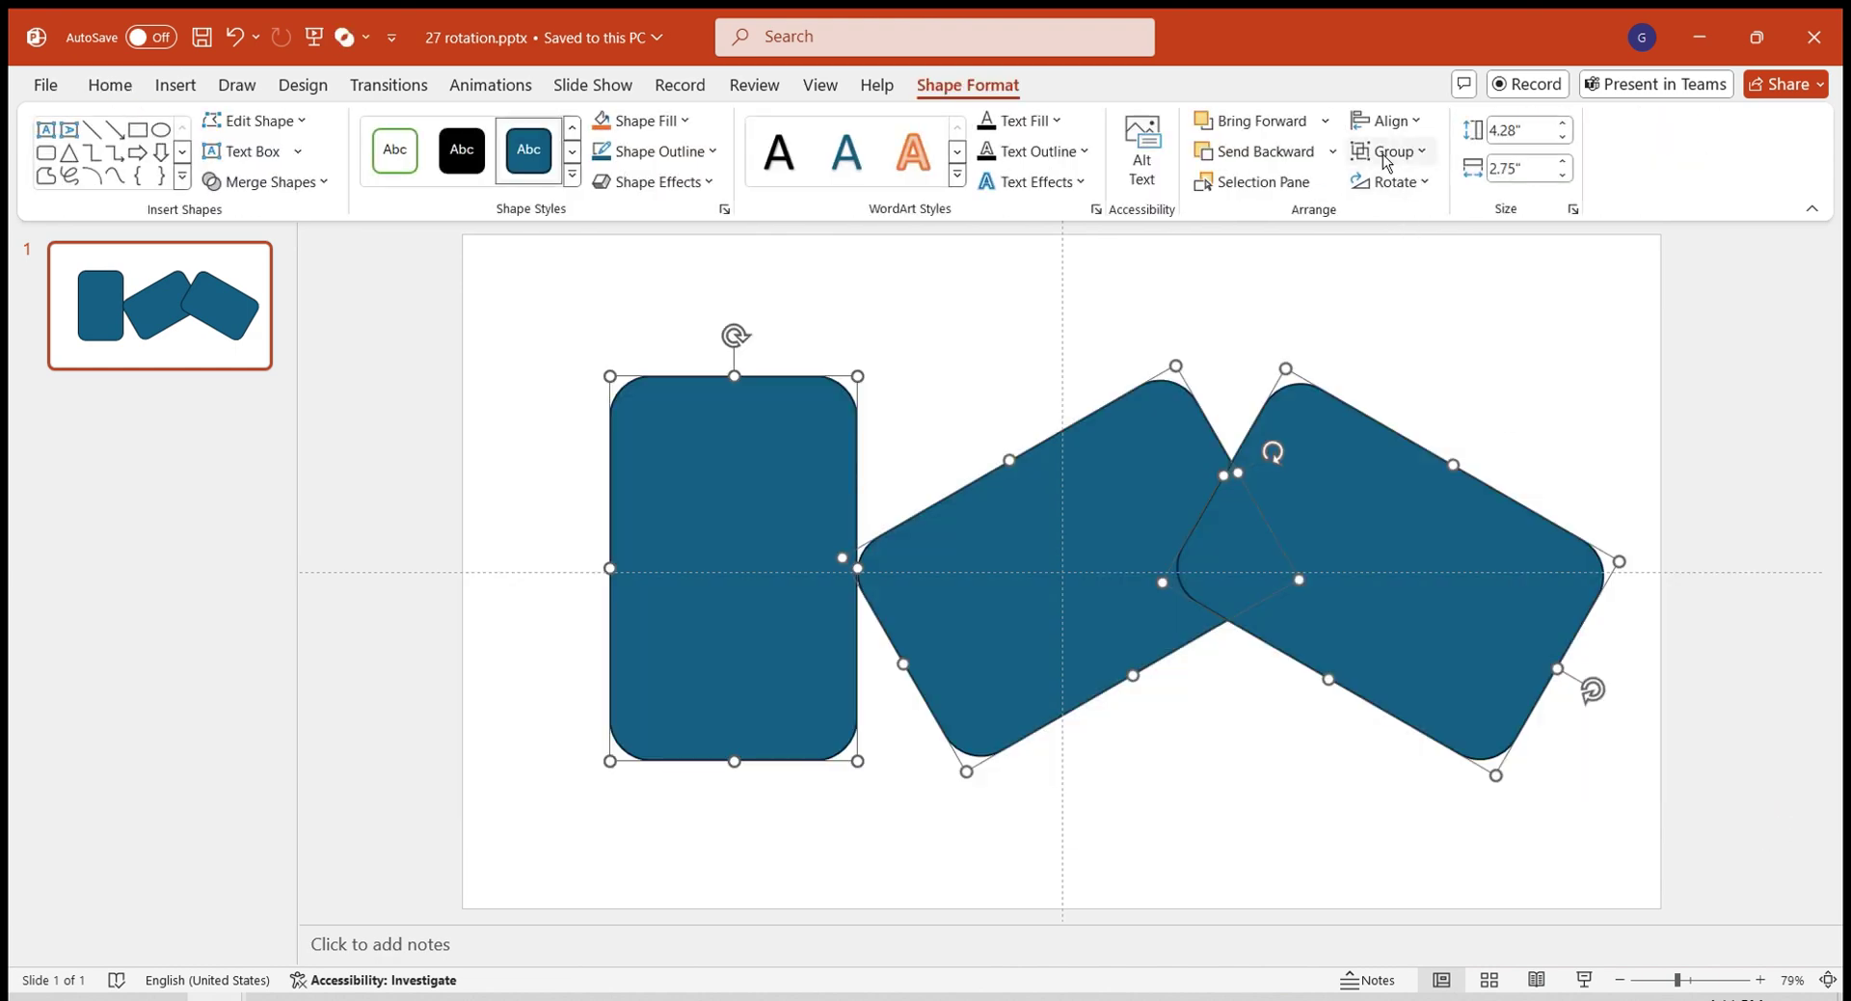
left_click(1397, 122)
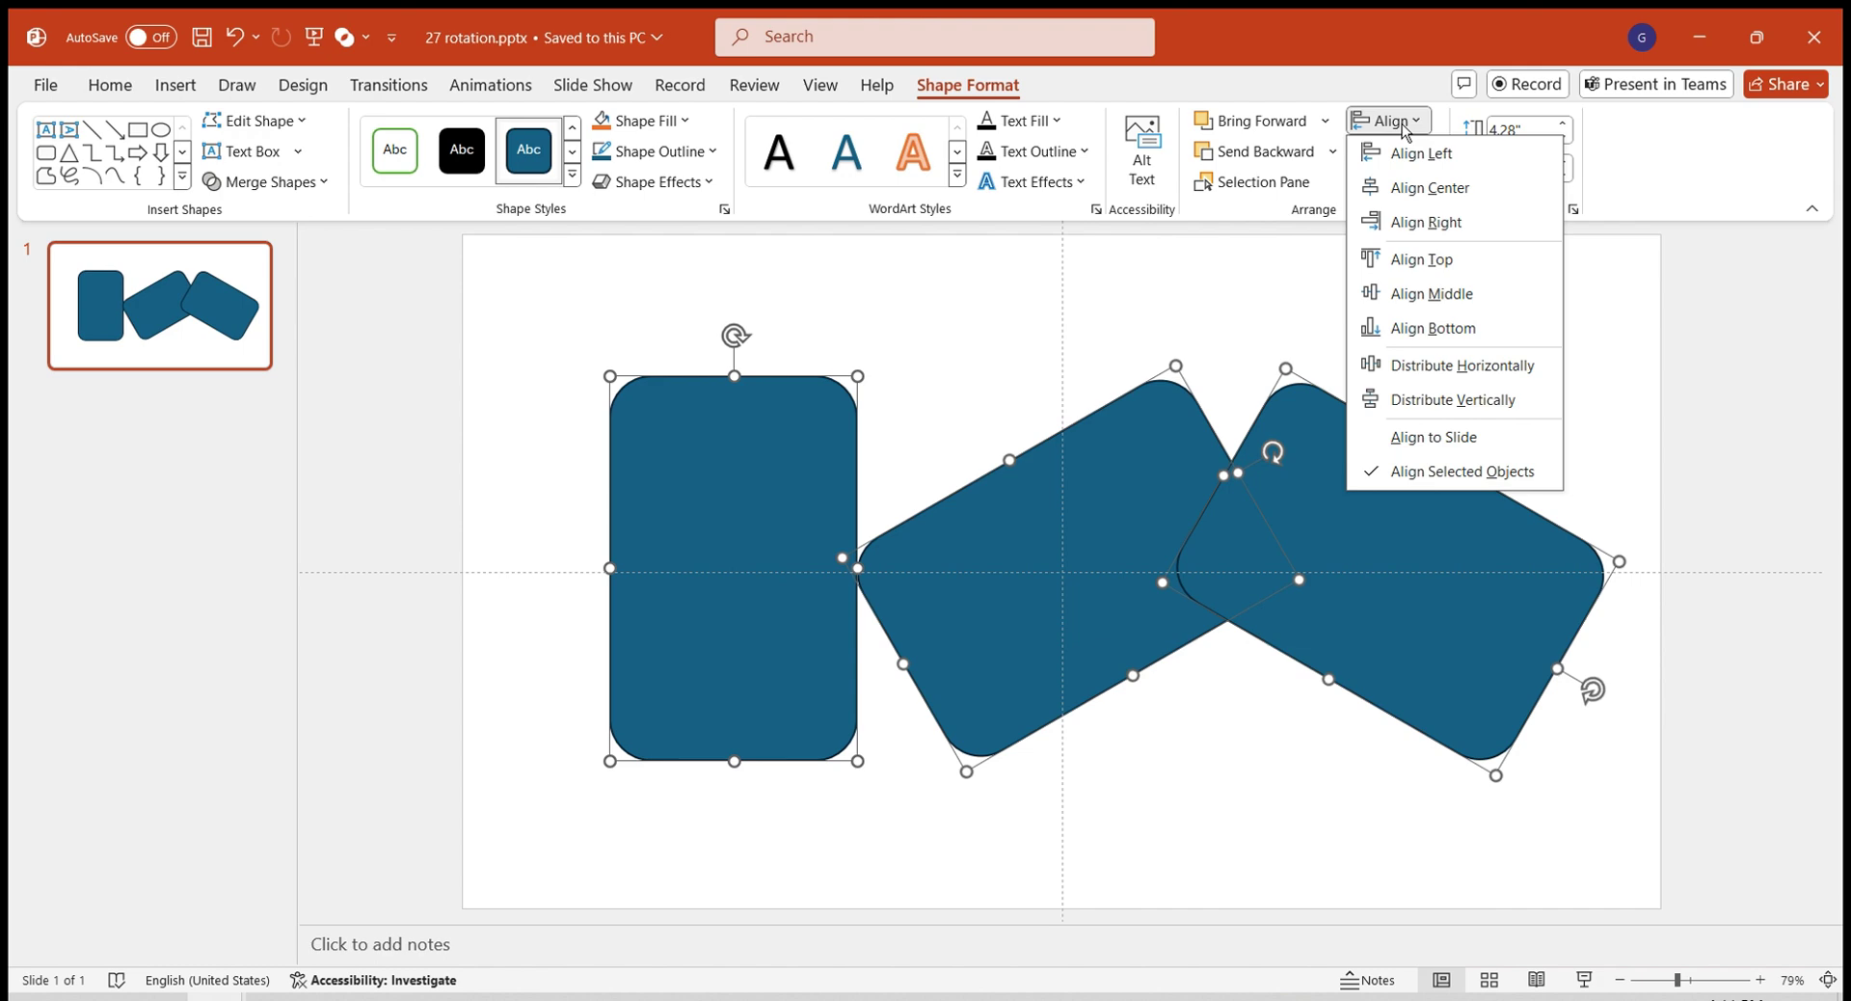
left_click(1408, 187)
left_click(1398, 123)
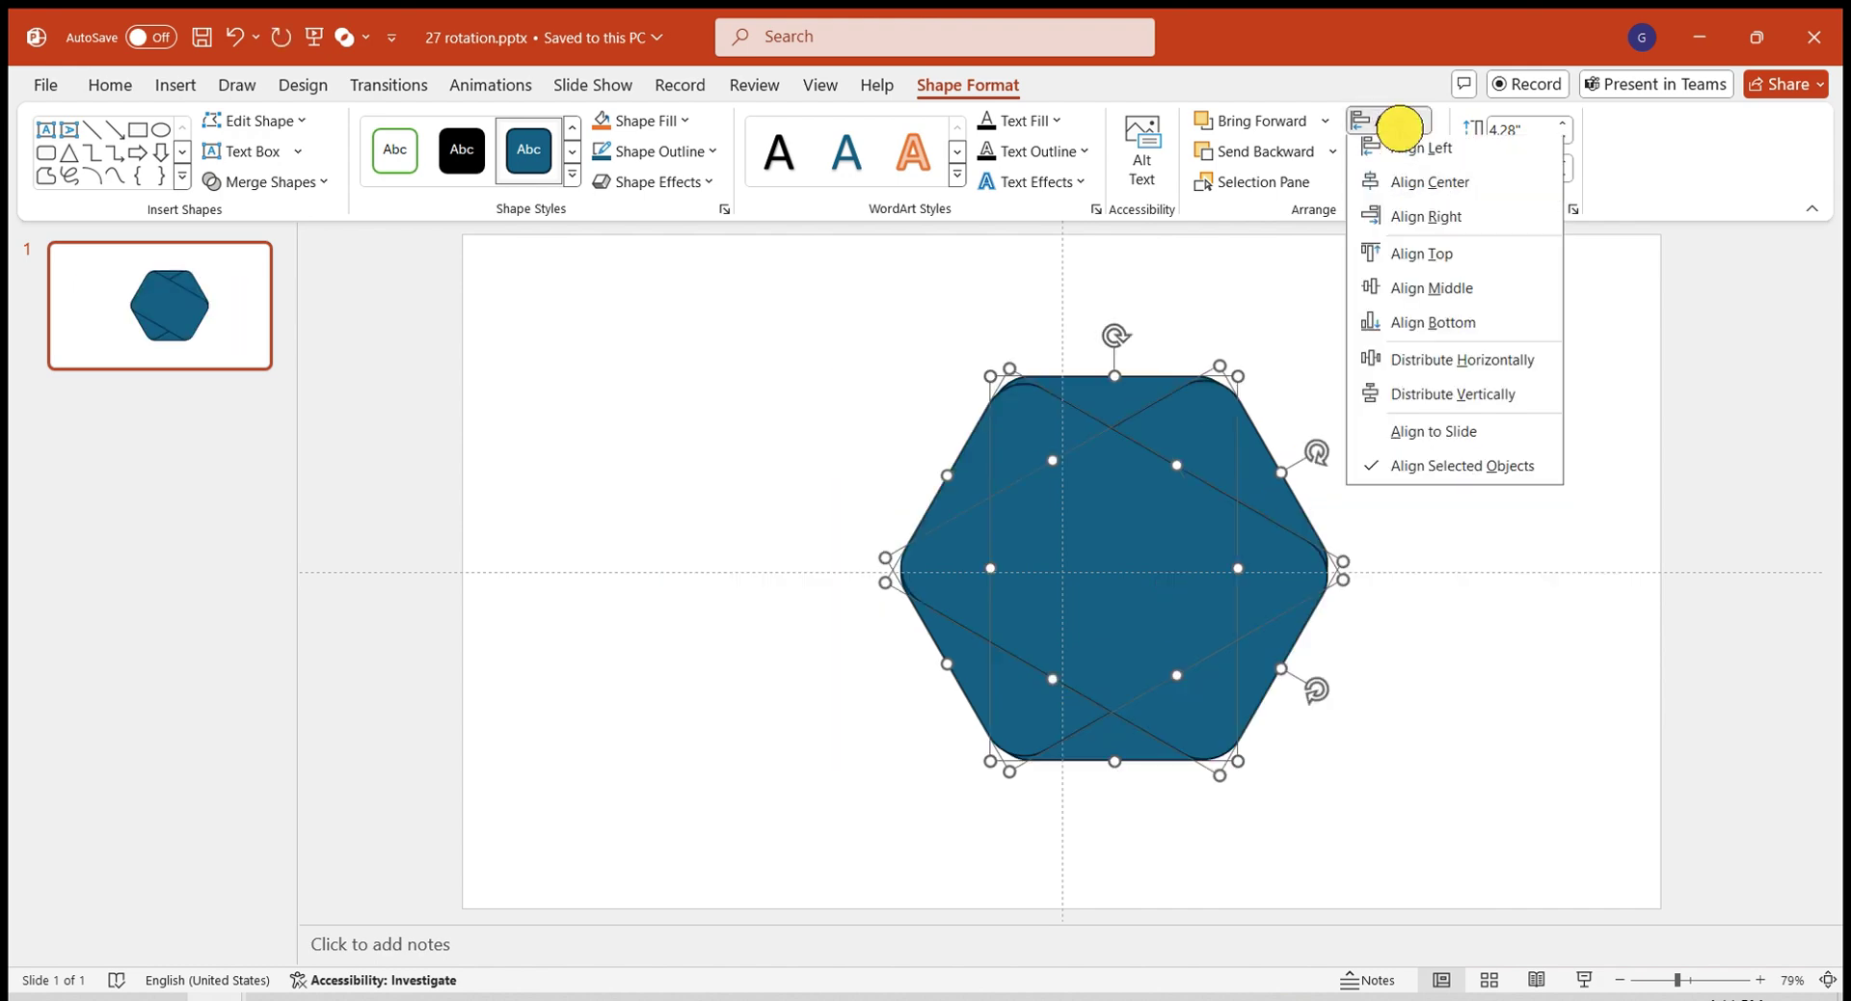
left_click(1433, 324)
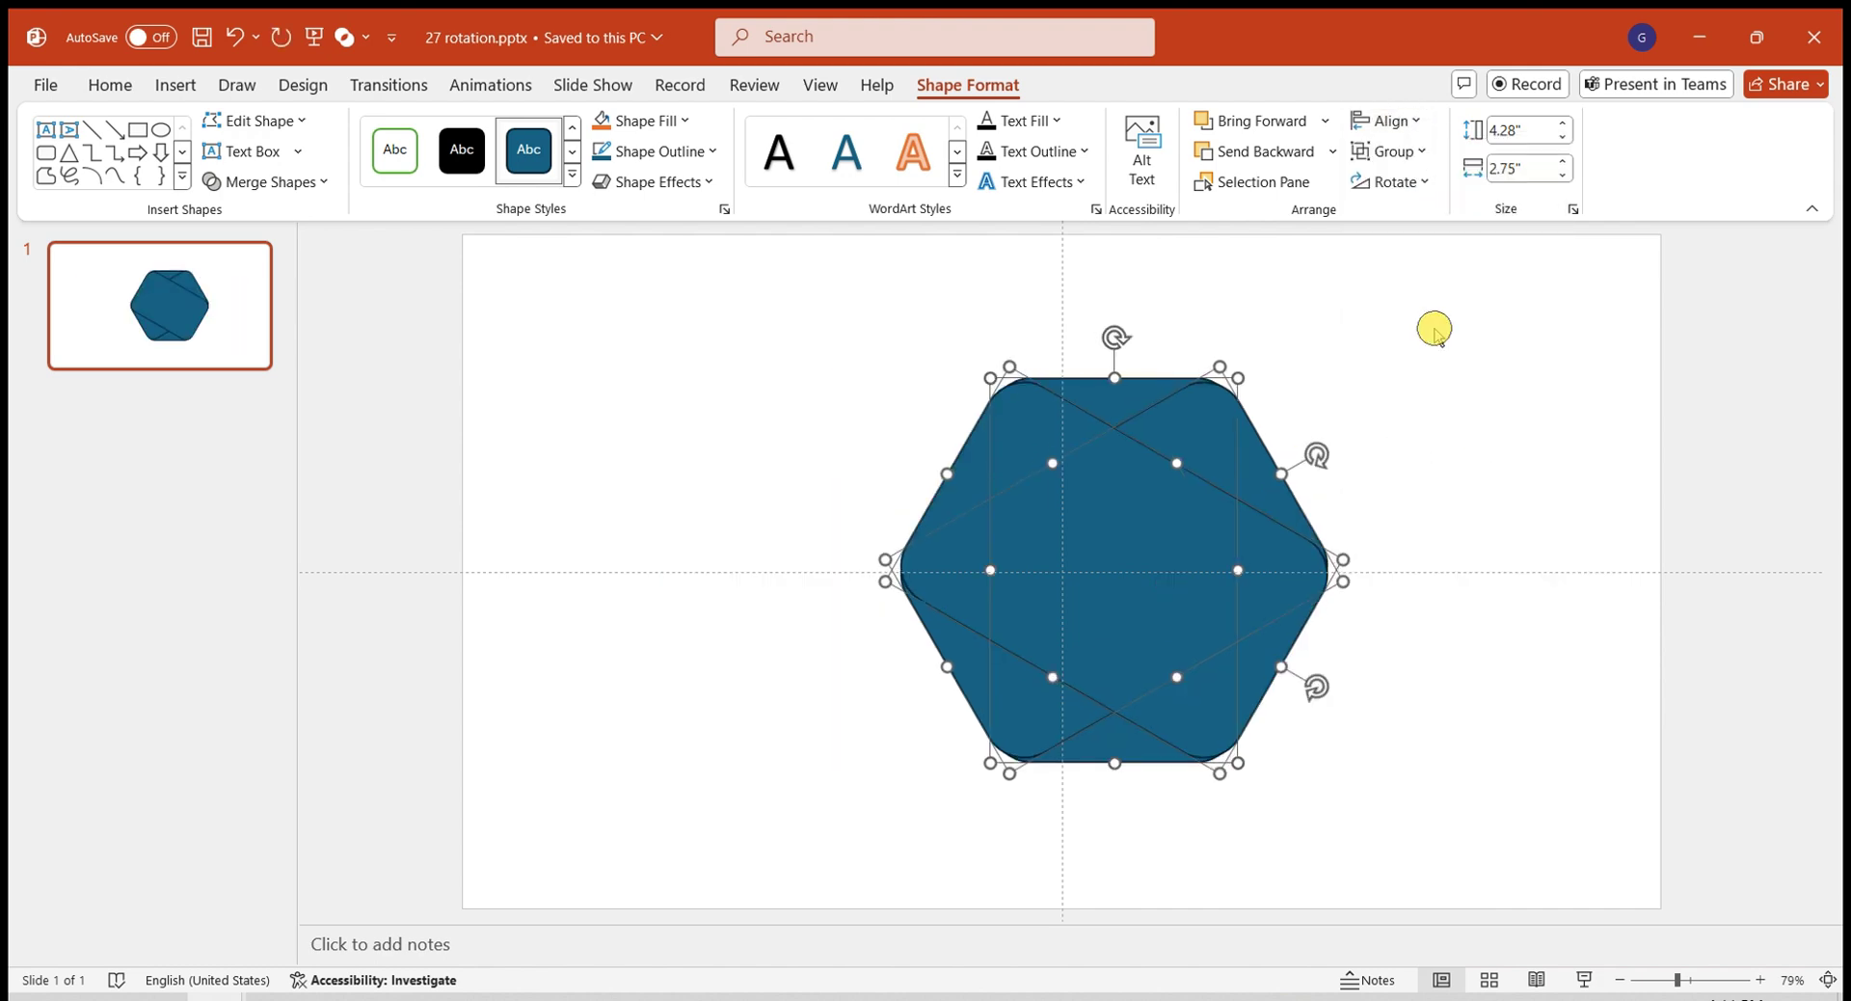
Move the three stacked rectangles together onto the slide's vertical center guide.
left_click(1513, 680)
left_click_drag(827, 289, 1371, 792)
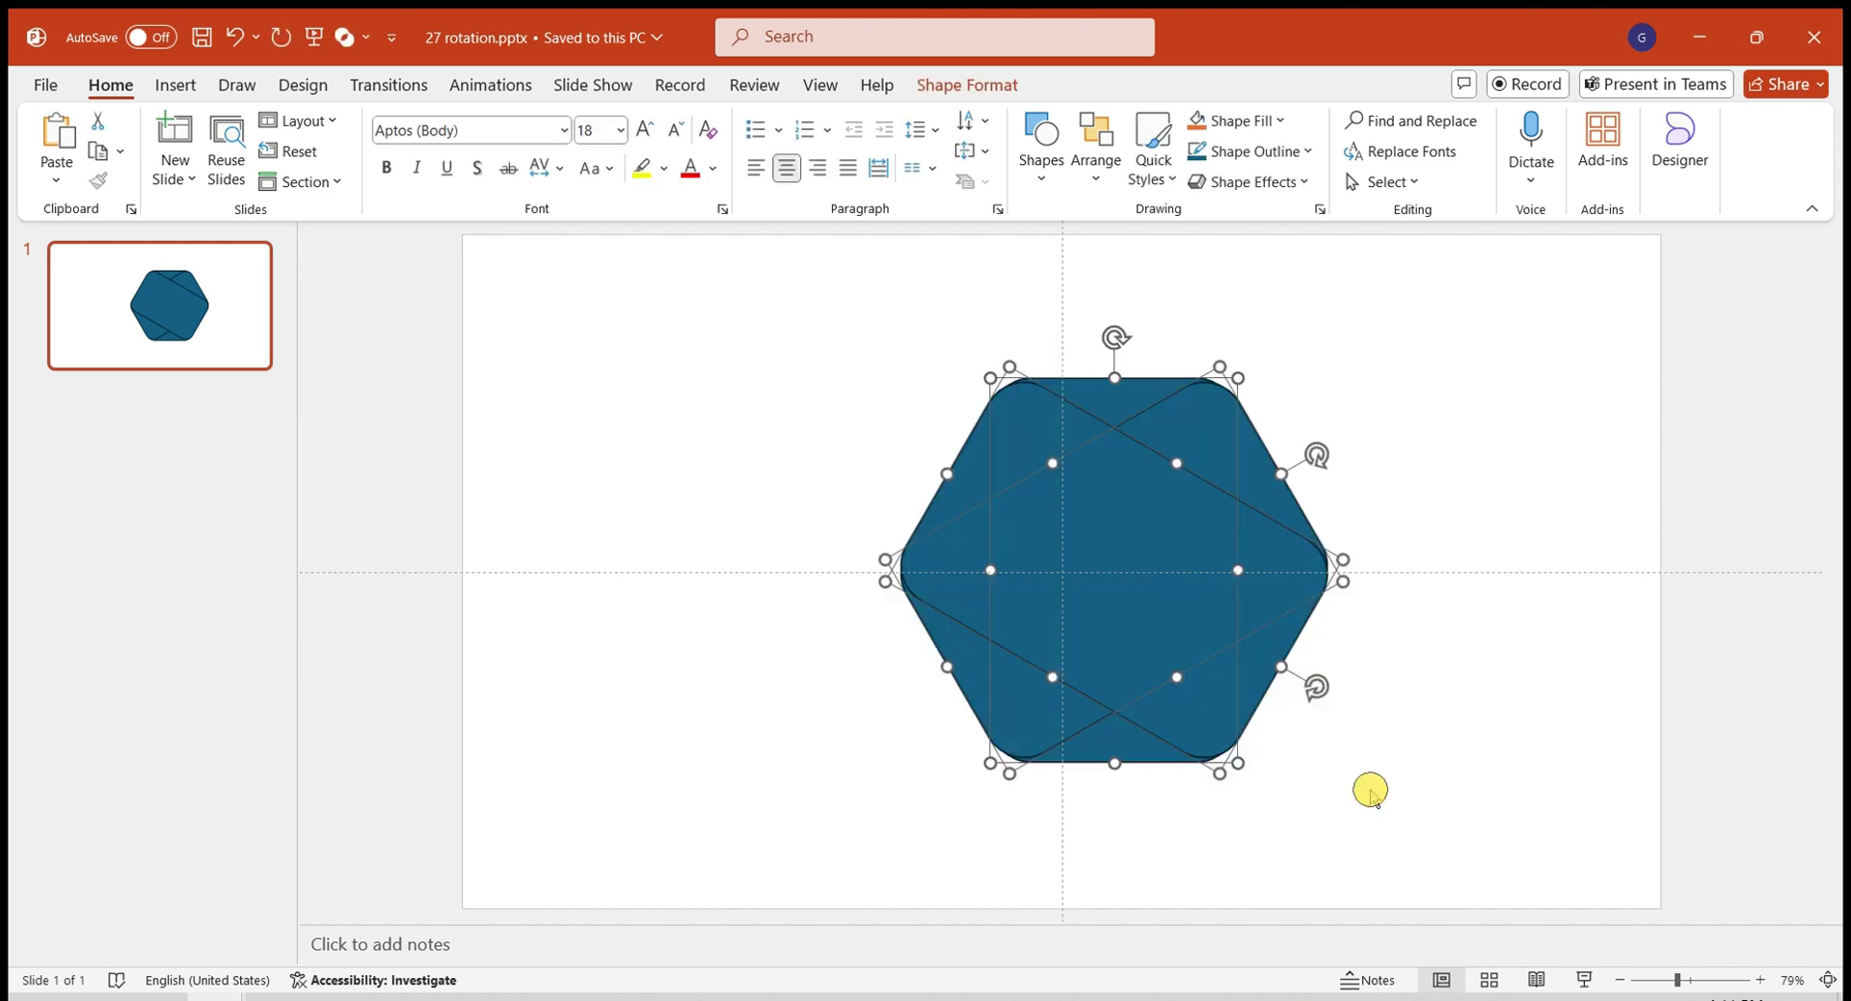
left_click_drag(1143, 557, 1089, 551)
Shorten the three stacked rectangles slightly at their ends so the rounded corners meet in a clean hexagon outline.
left_click(1062, 389)
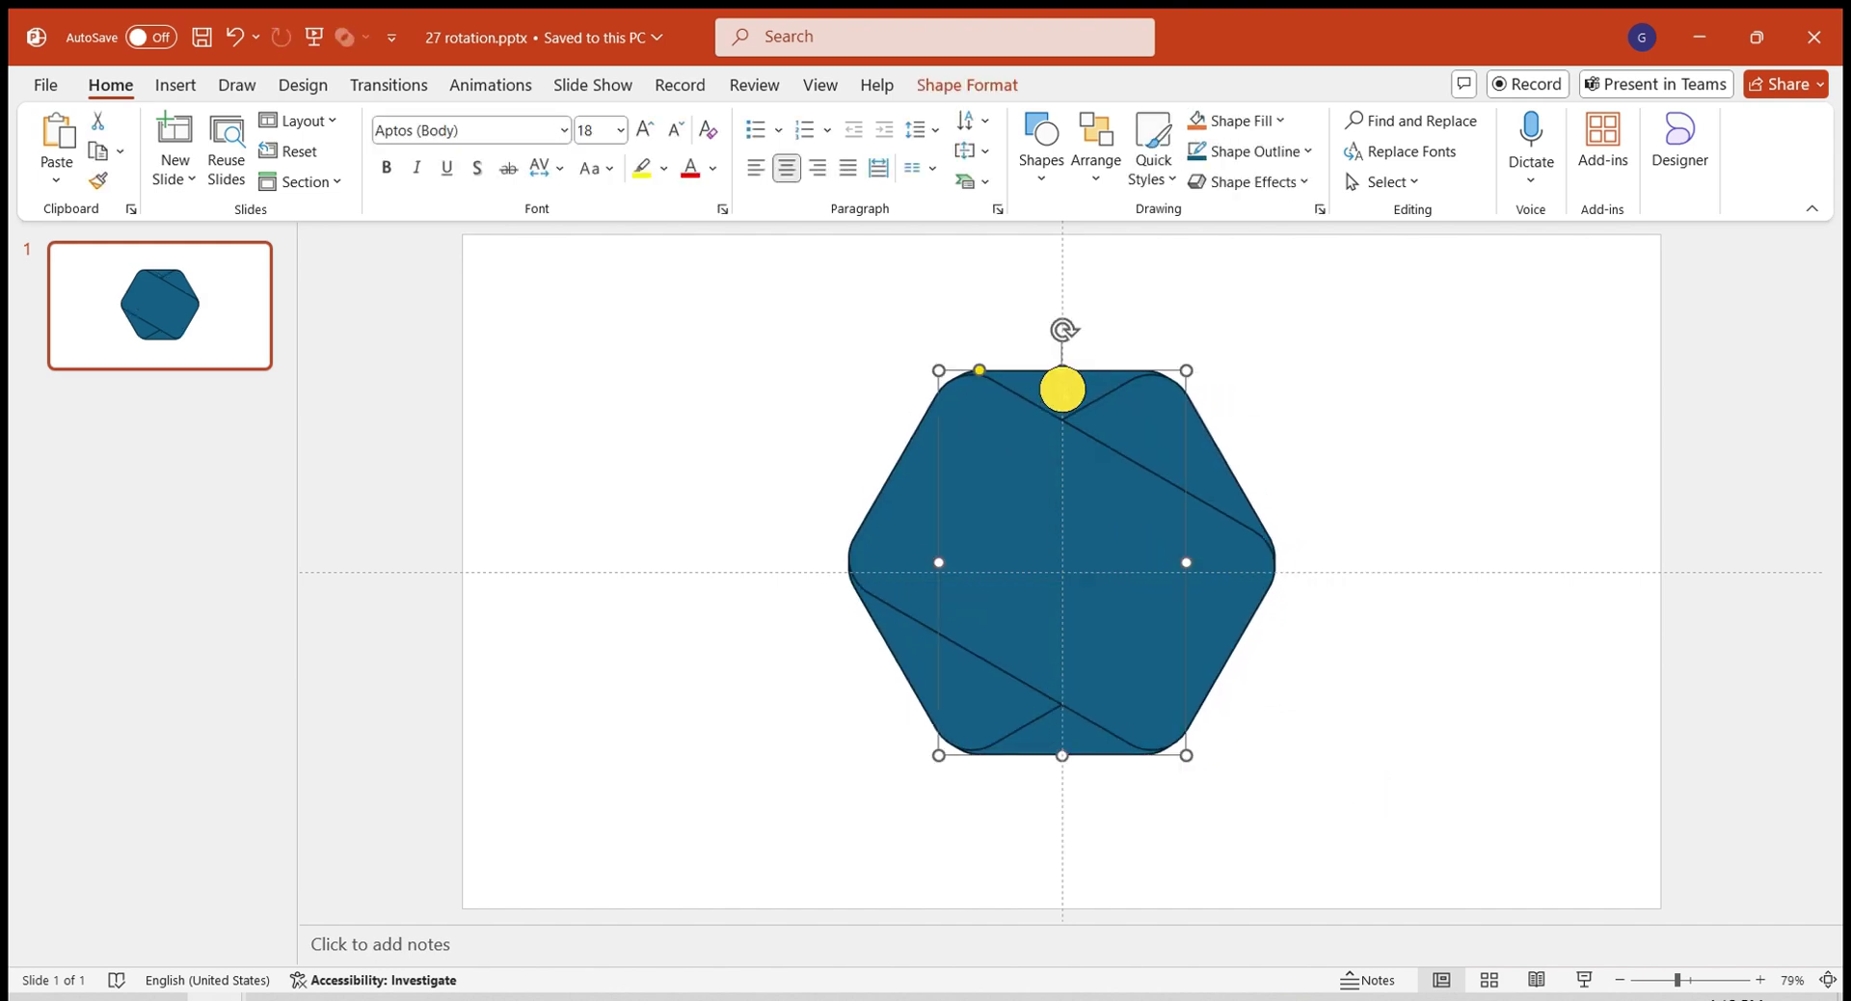
left_click_drag(1061, 372, 1062, 381)
left_click(1222, 486)
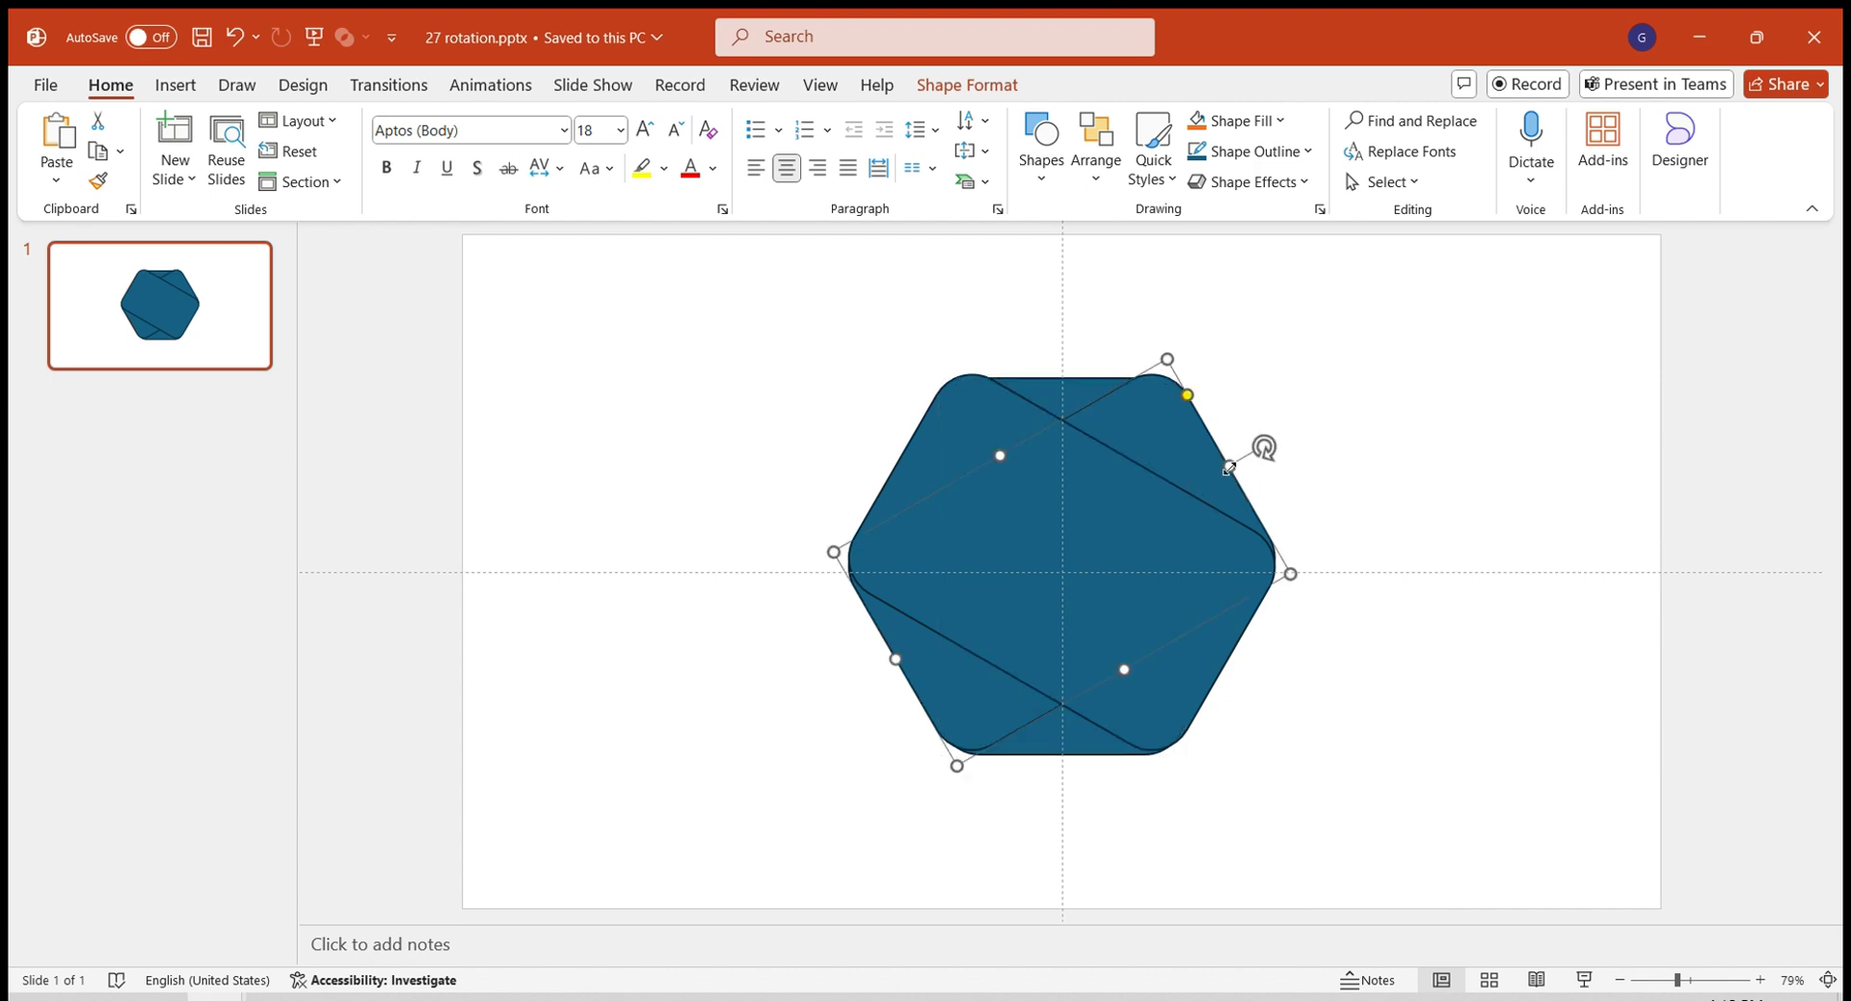
left_click_drag(1223, 487, 1224, 467)
mouse_move(1249, 668)
left_mouse_down()
mouse_move(1217, 651)
mouse_move(1252, 669)
left_mouse_up()
left_click(1060, 746)
left_click_drag(1060, 746, 1052, 741)
left_click(892, 661)
left_click_drag(893, 661, 905, 657)
left_click(1251, 669)
left_click_drag(901, 466, 900, 467)
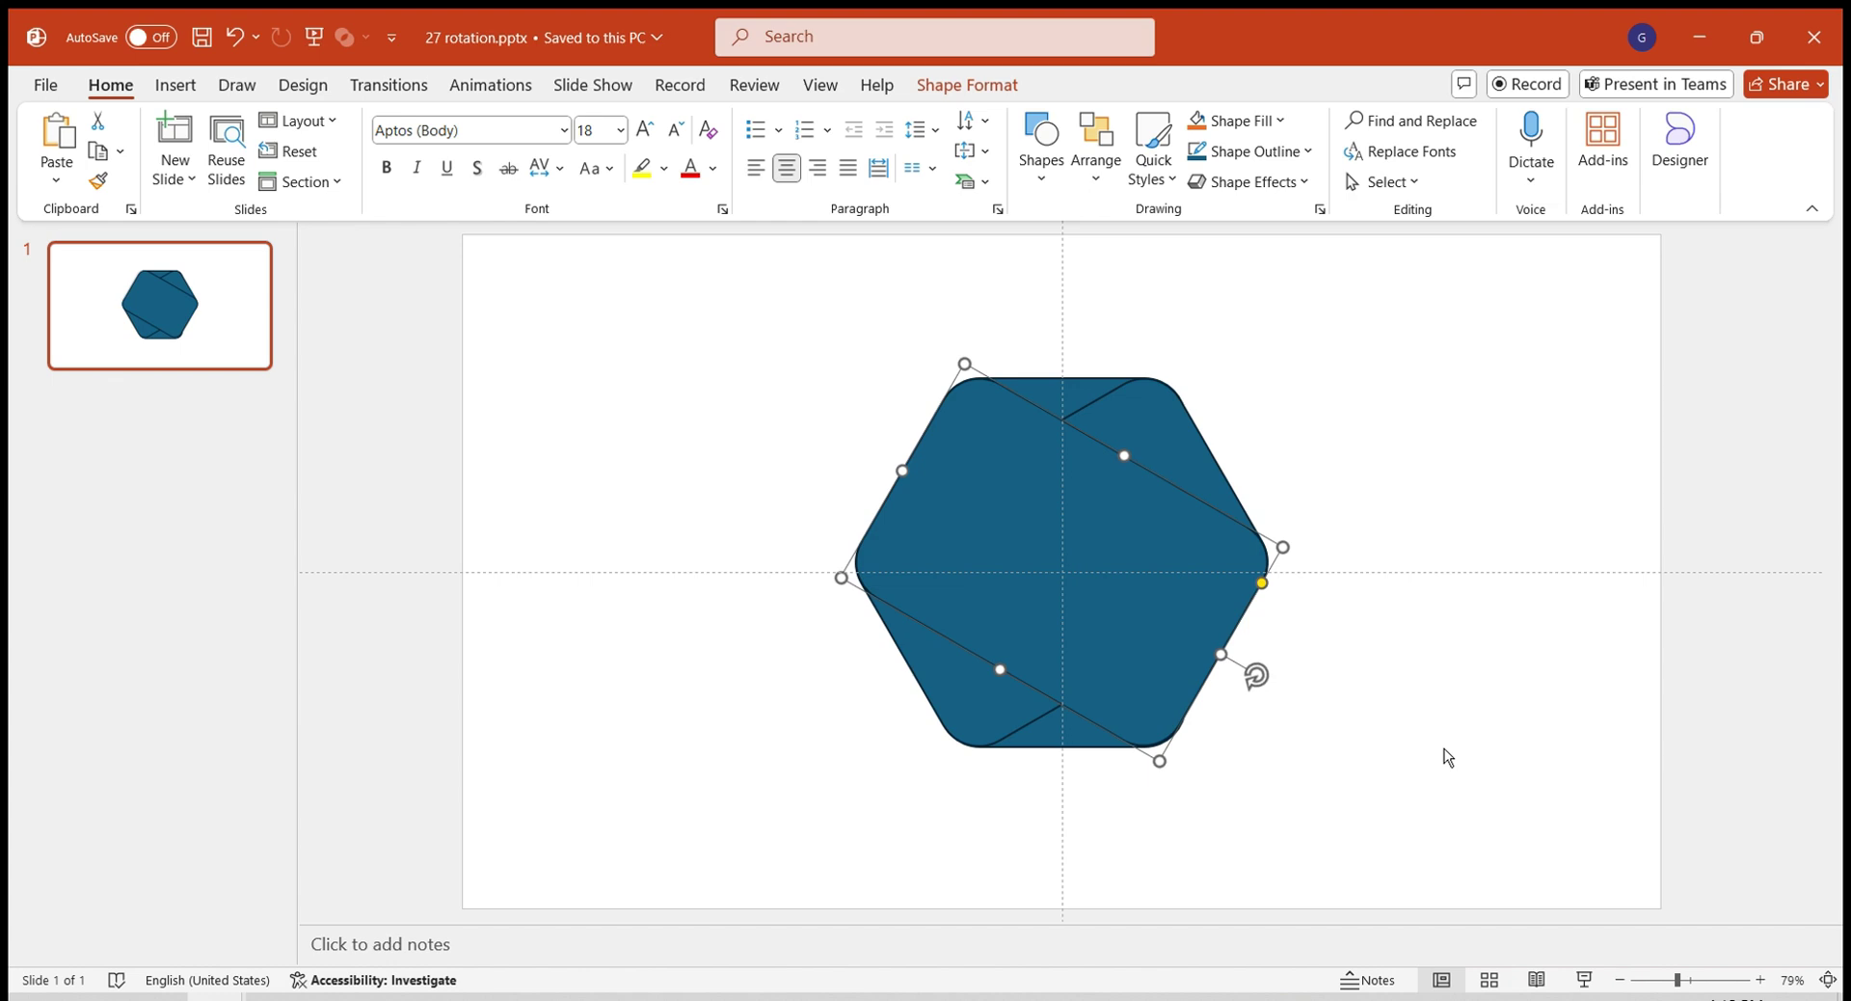
Merge the three overlapping rectangles into one rounded hexagon with Union.
left_click(756, 295)
left_click_drag(757, 295, 1336, 796)
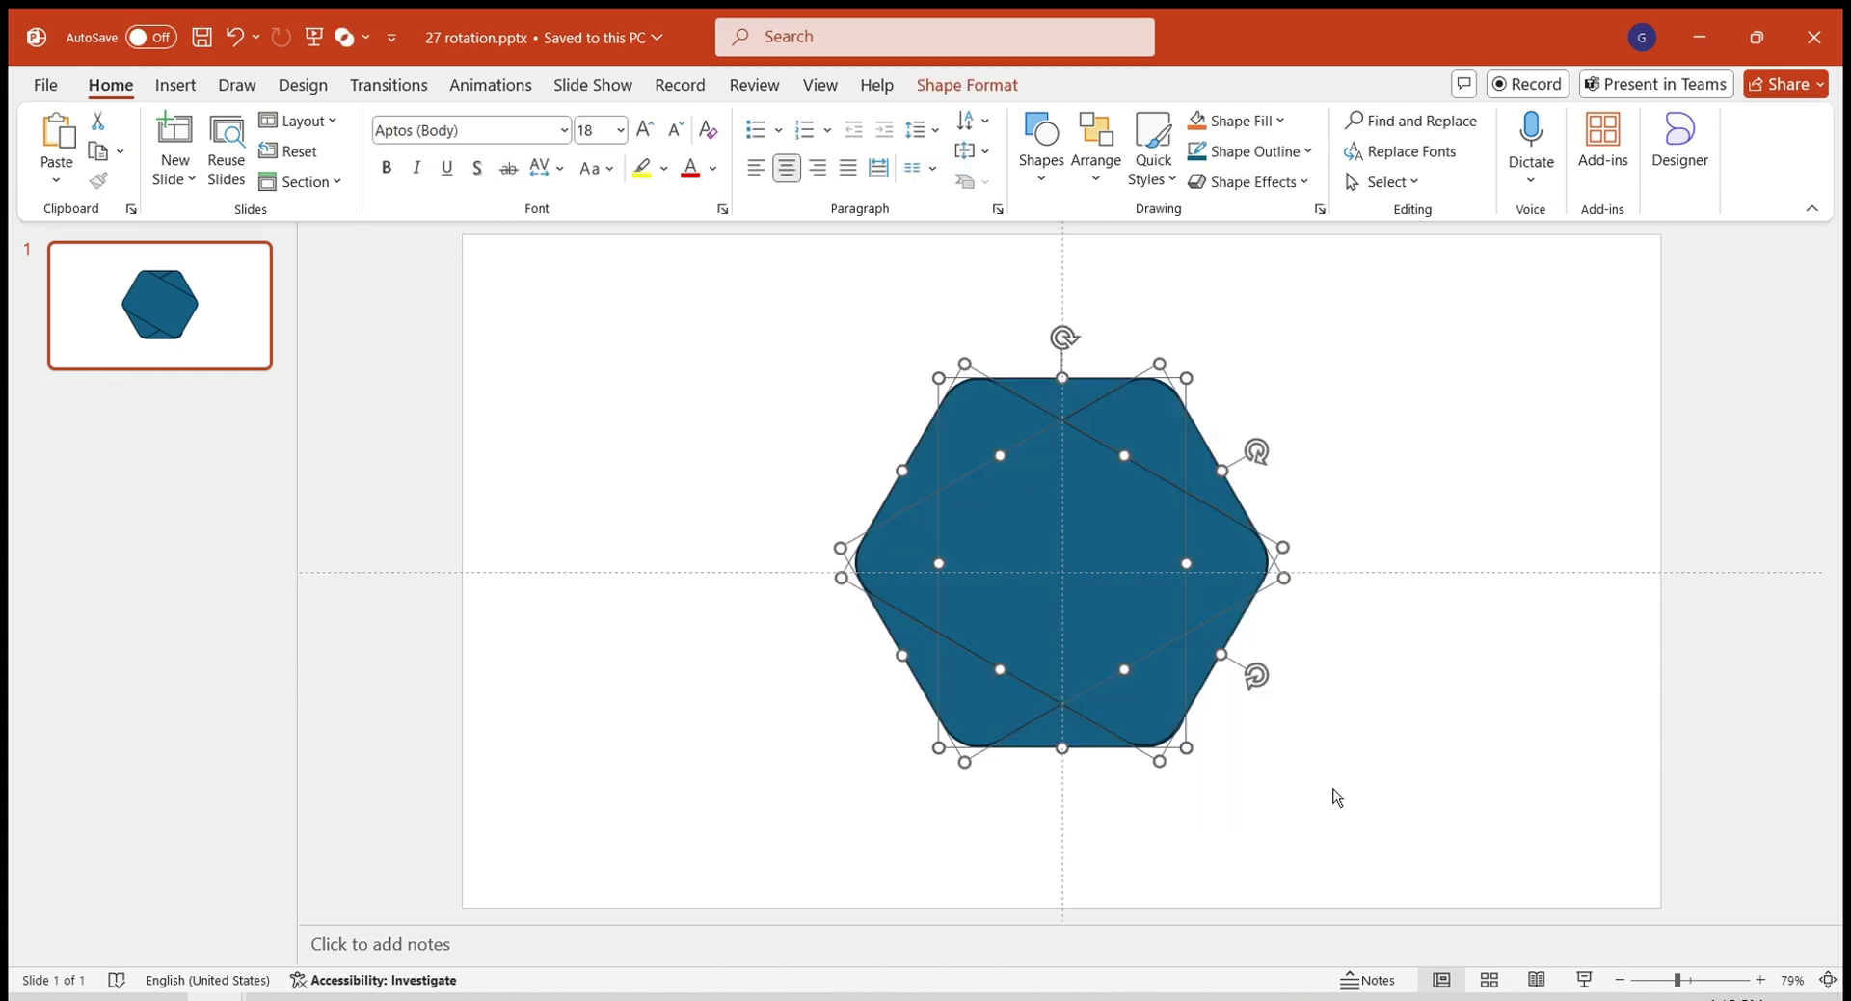
left_click(967, 85)
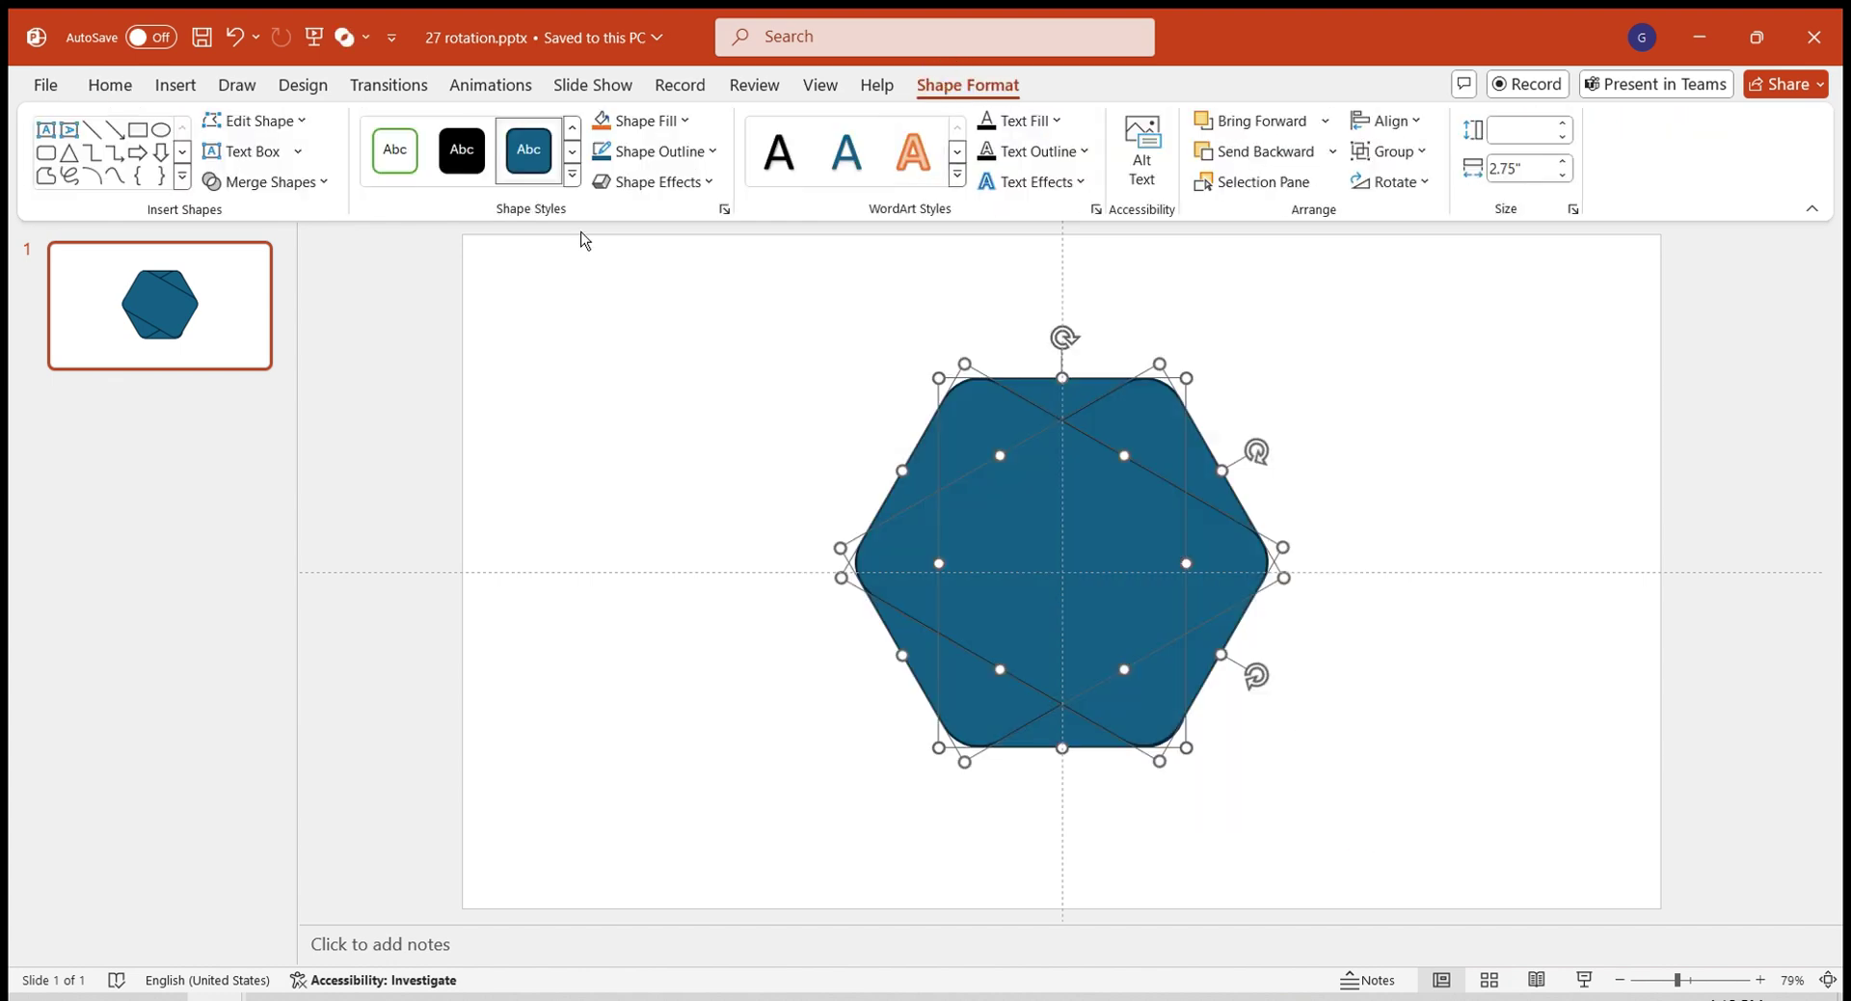
left_click(313, 185)
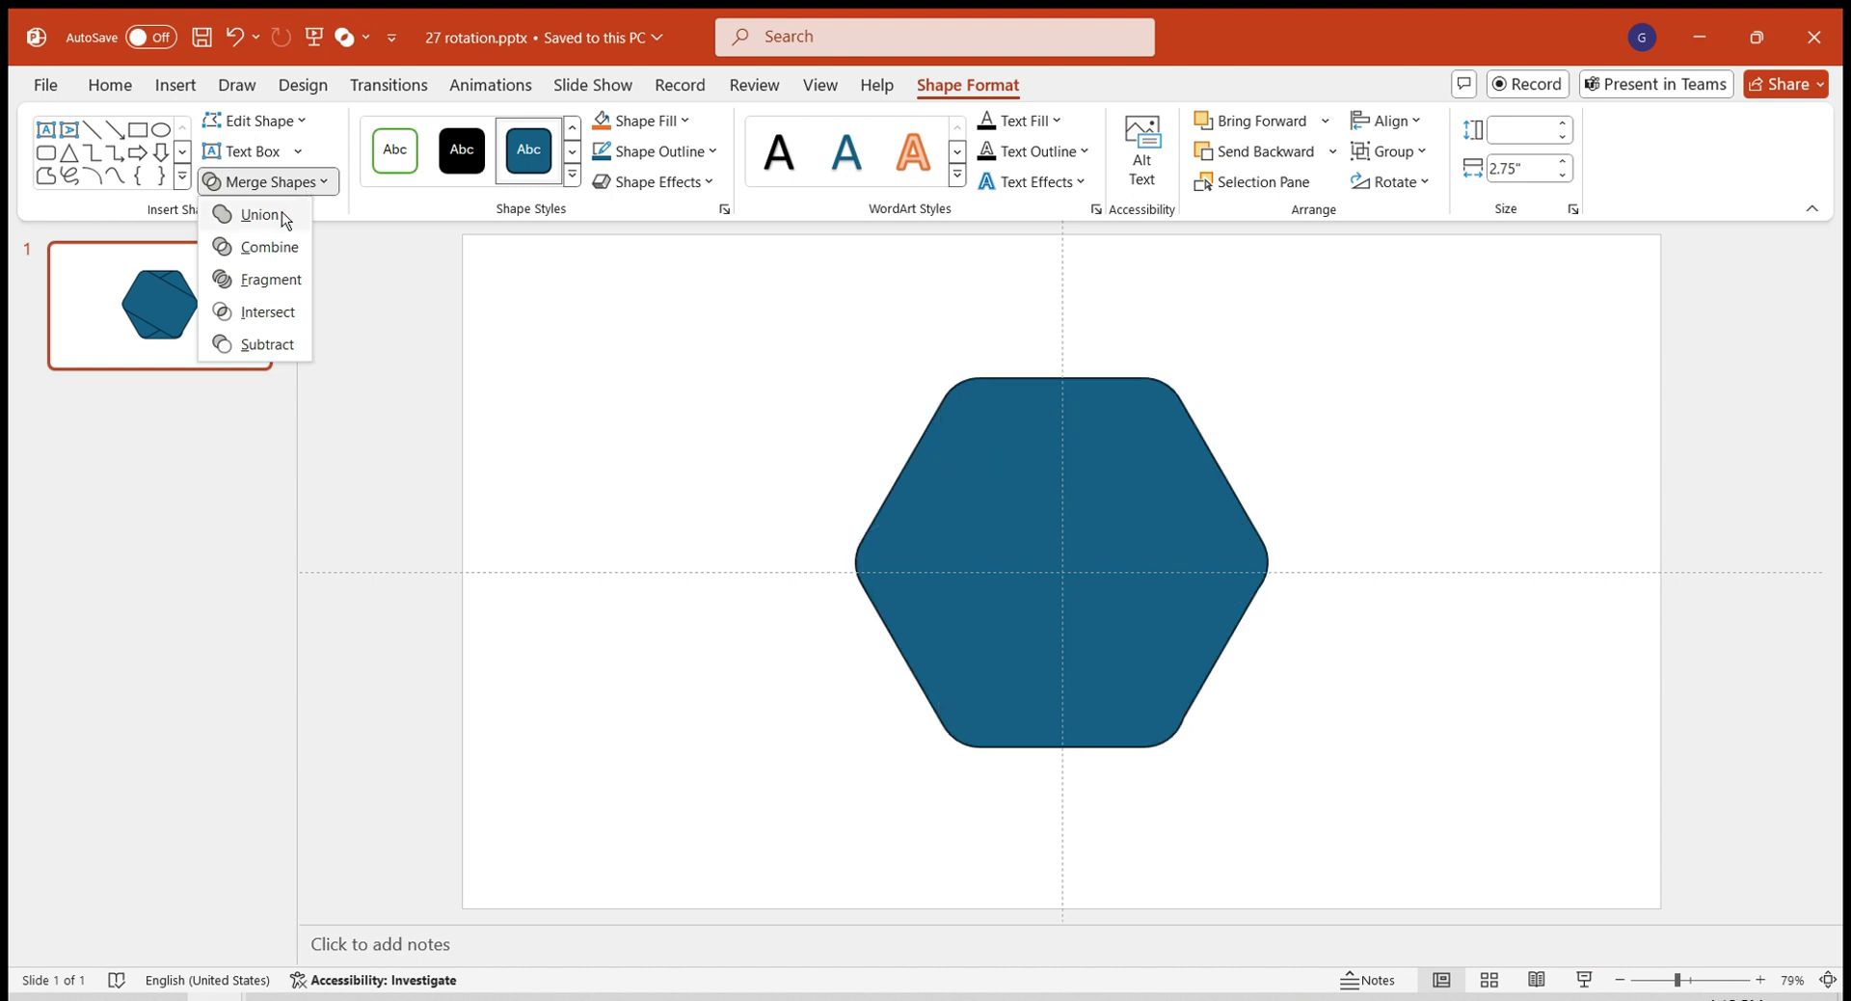
left_click(286, 217)
left_click(1433, 723)
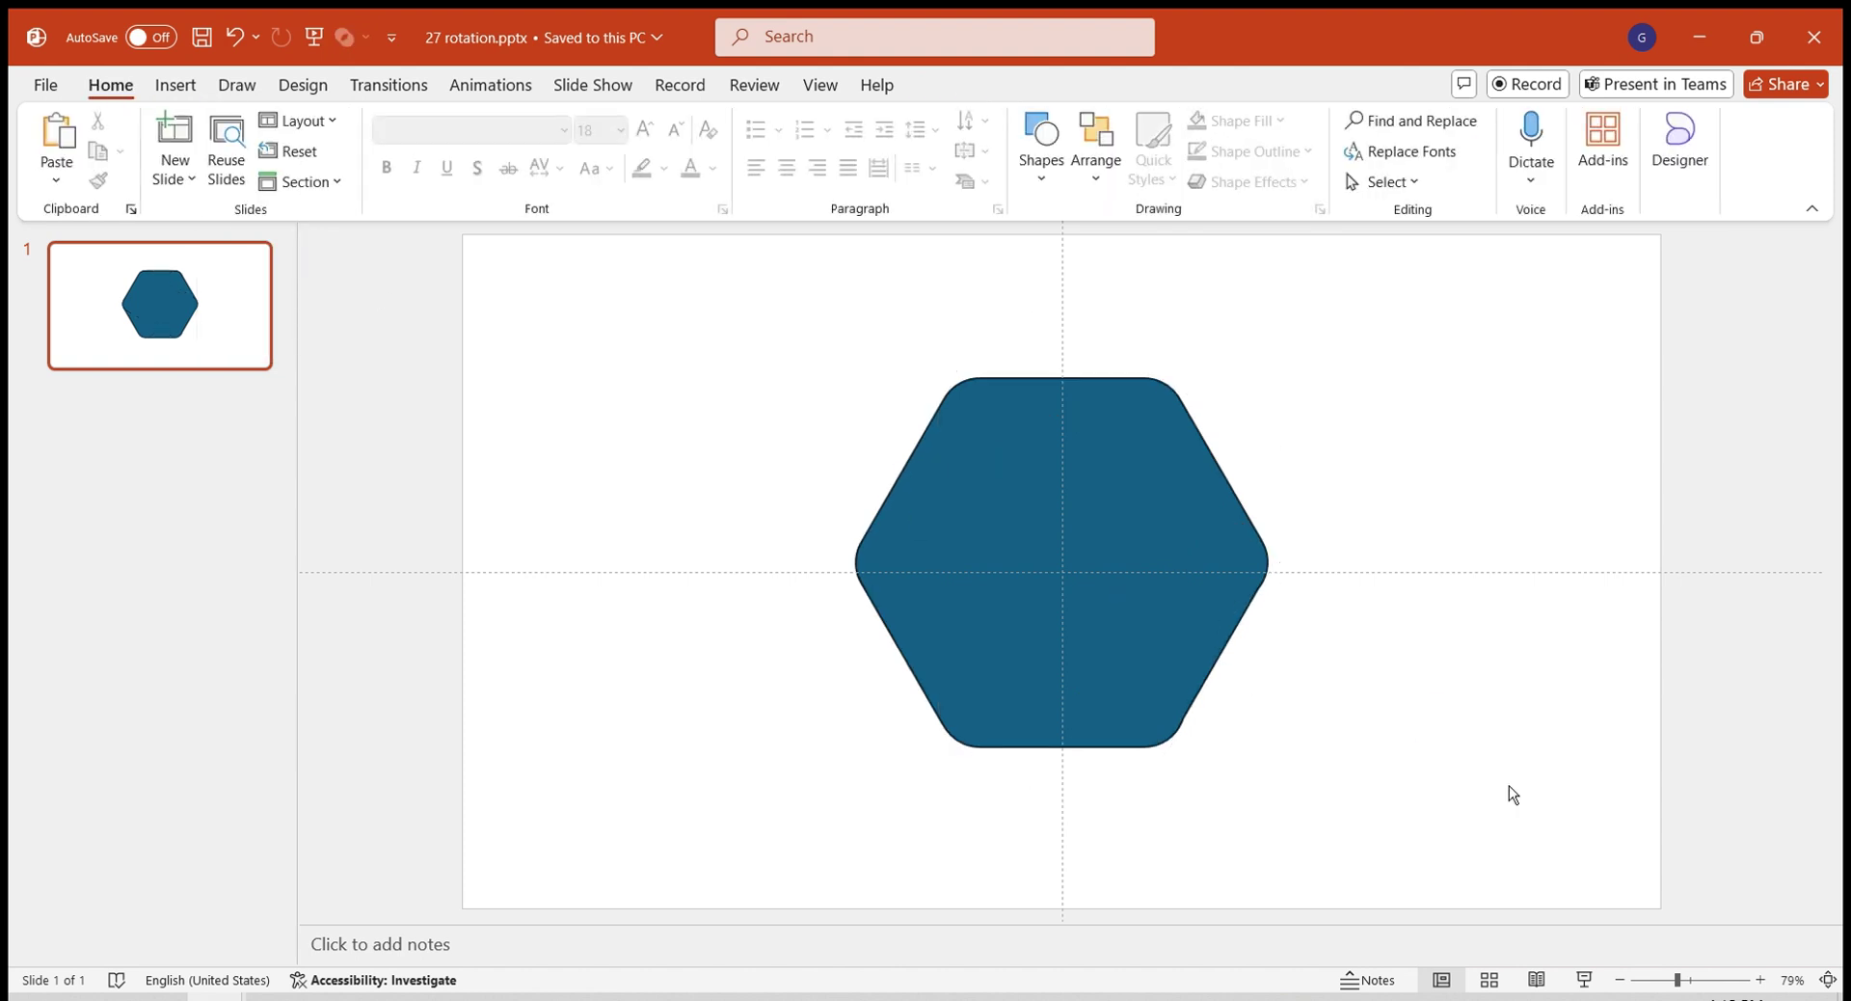
Rotate the rounded hexagon so that one corner points straight up.
left_click(1170, 657)
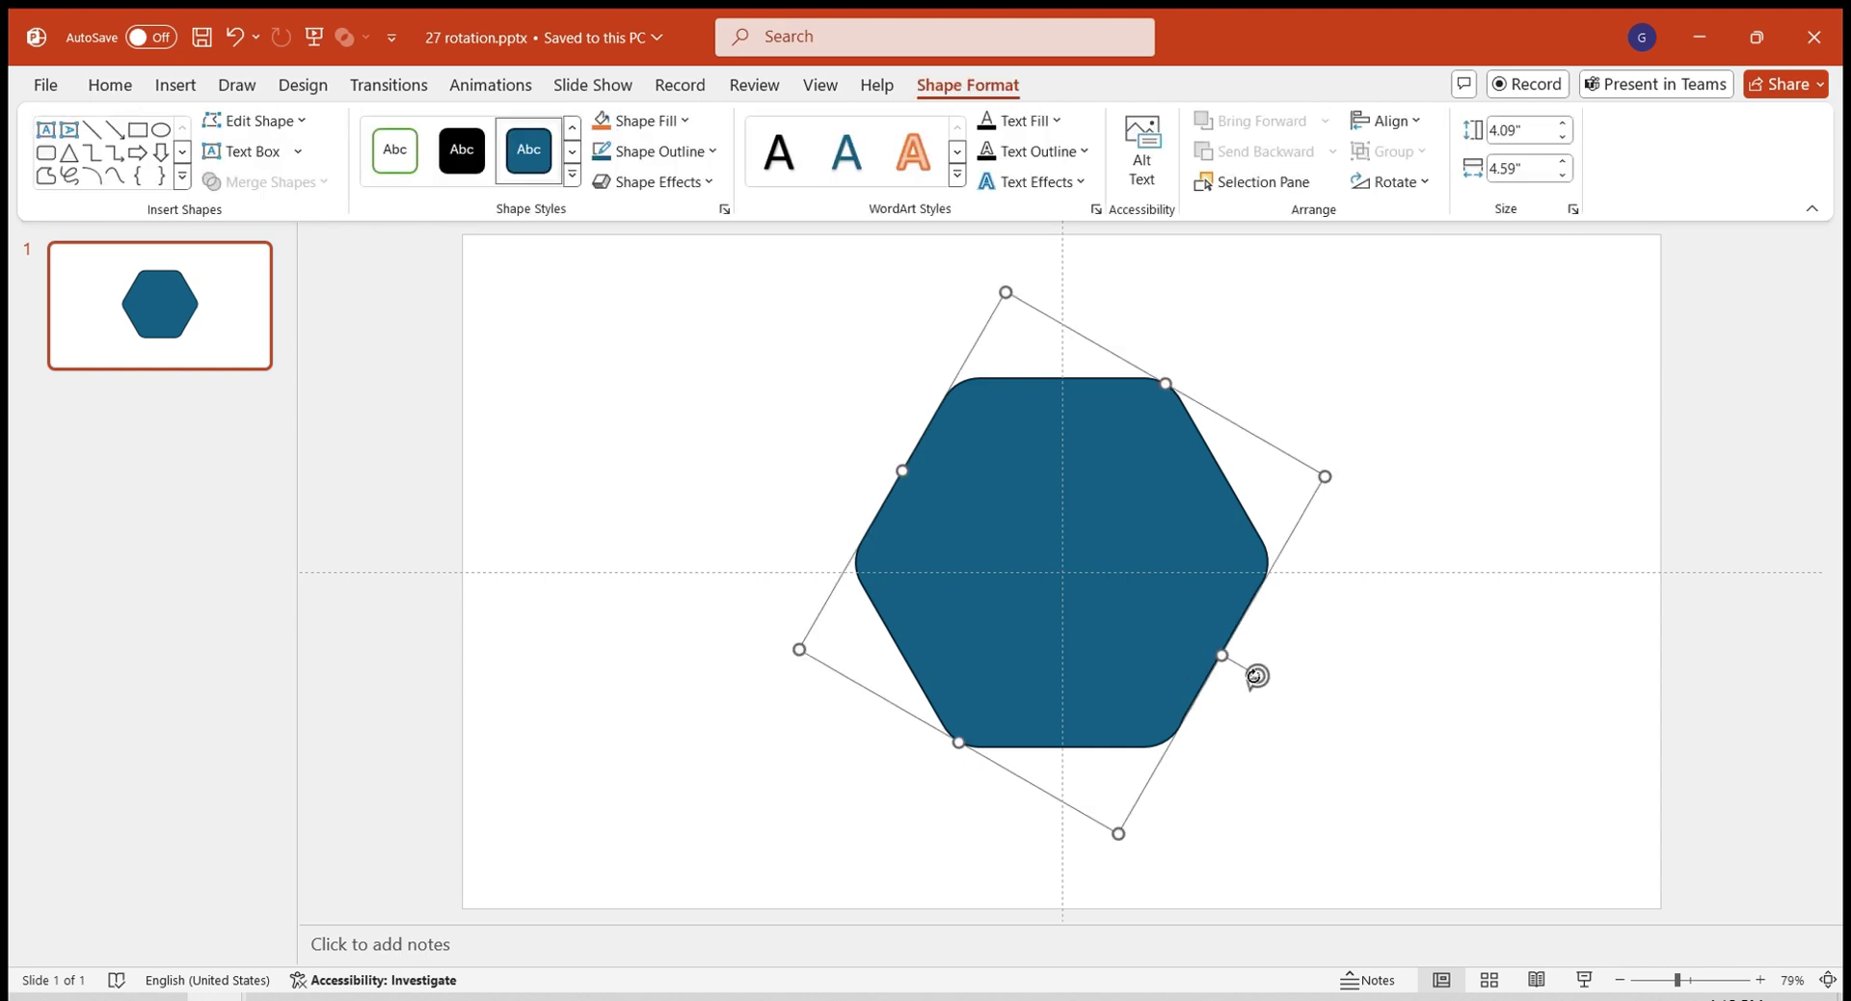
left_click_drag(1258, 673, 1287, 564)
left_click(1288, 562)
left_click(1417, 727)
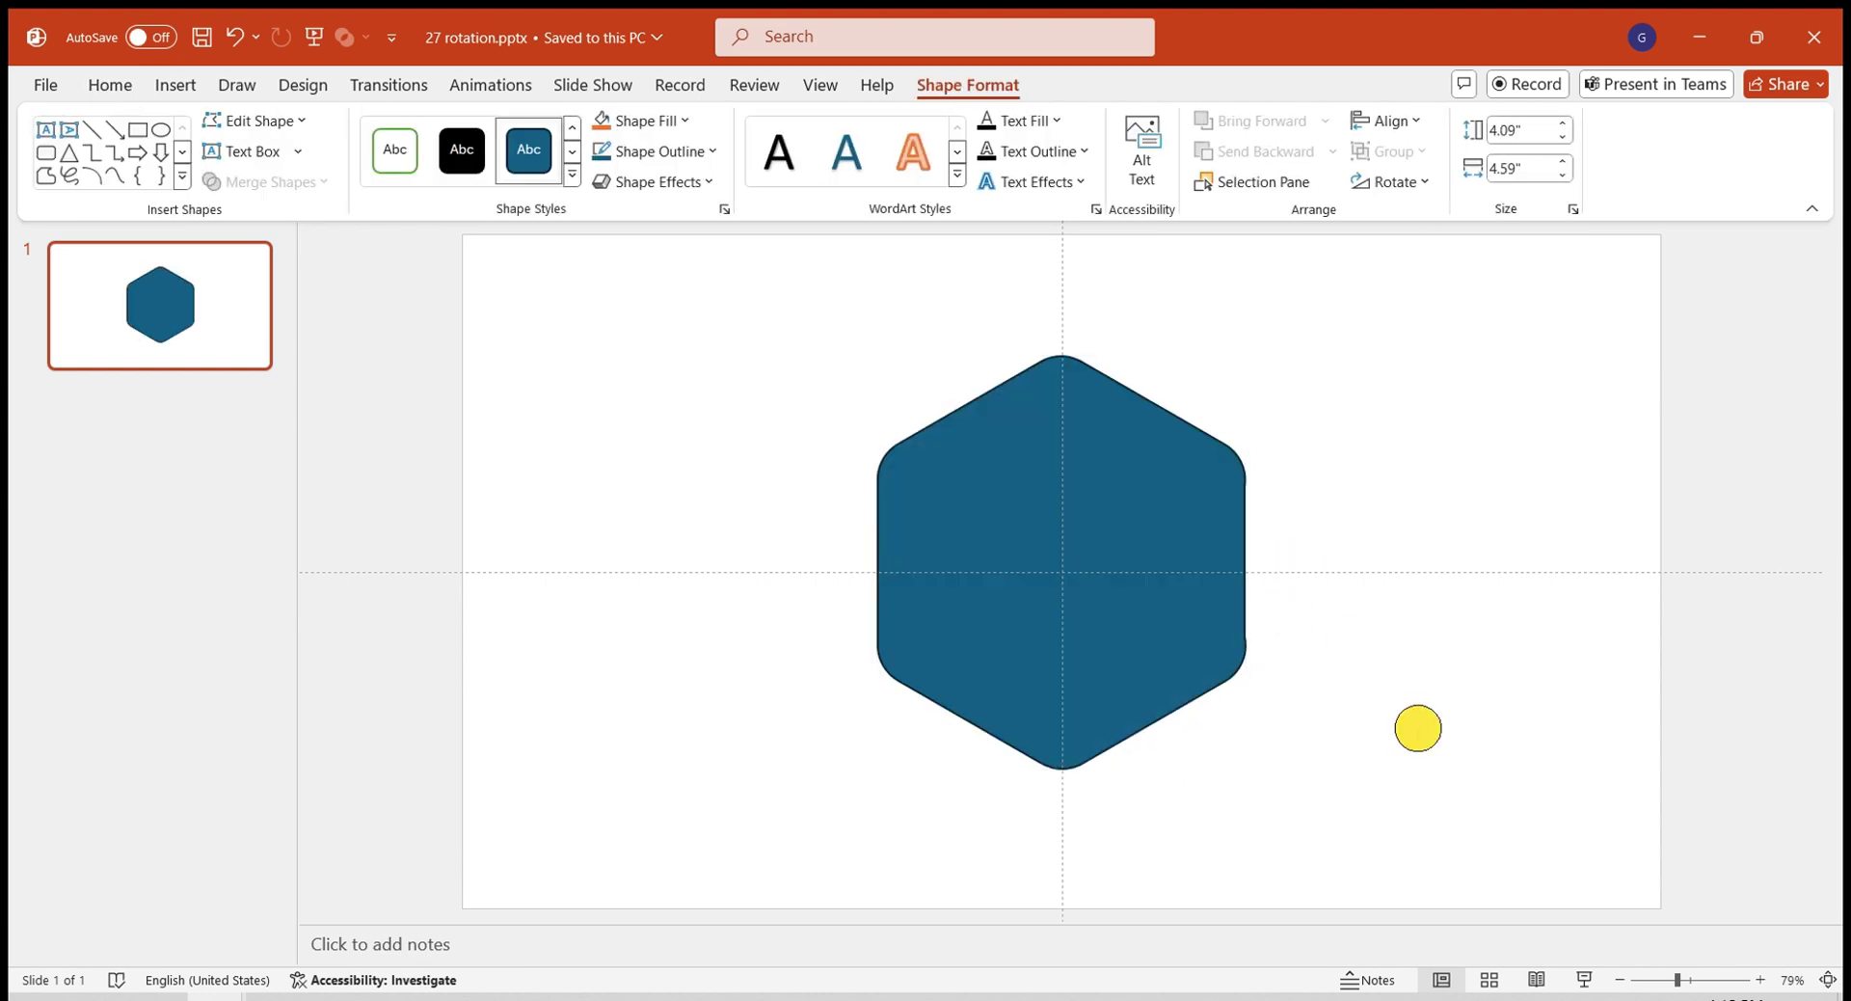
Add a smaller copy of the hexagon centered inside the original one.
left_click_drag(1125, 524, 1177, 661)
left_click_drag(1050, 540, 1085, 575)
left_click(1433, 726)
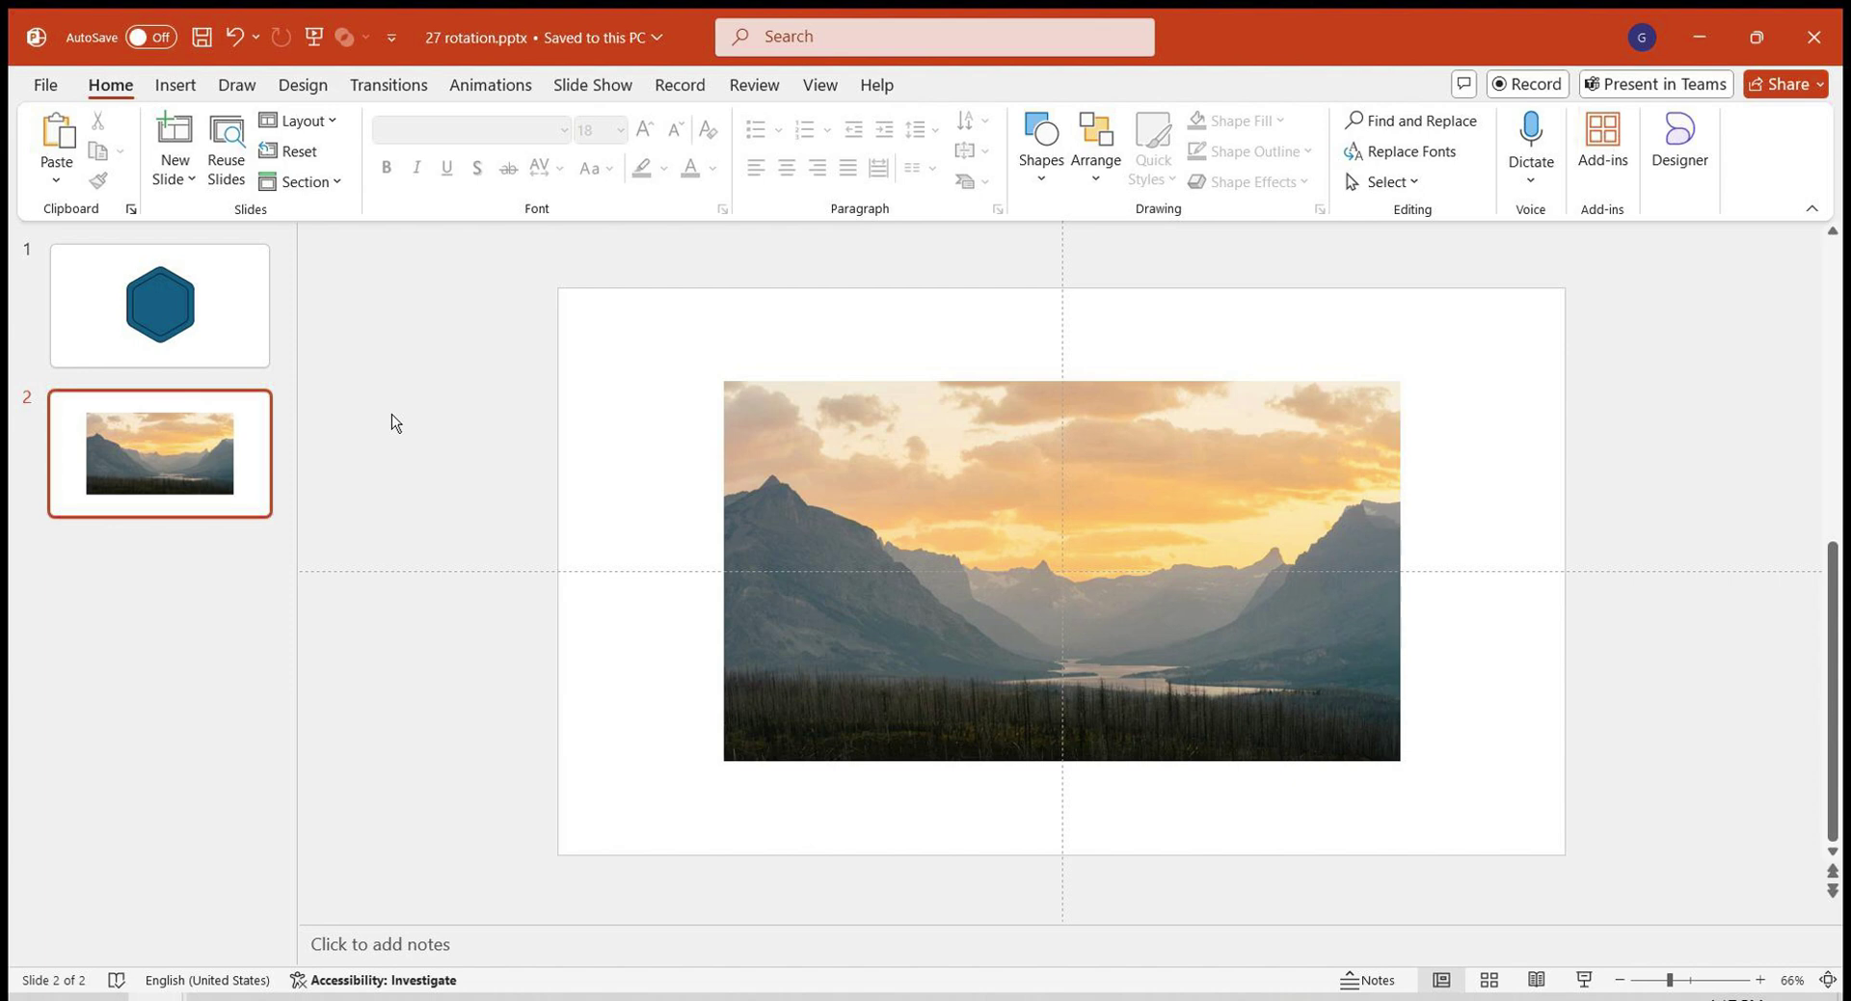
Remove the mountain picture from slide 2 and fill the slide background with it from the clipboard.
left_click(856, 508)
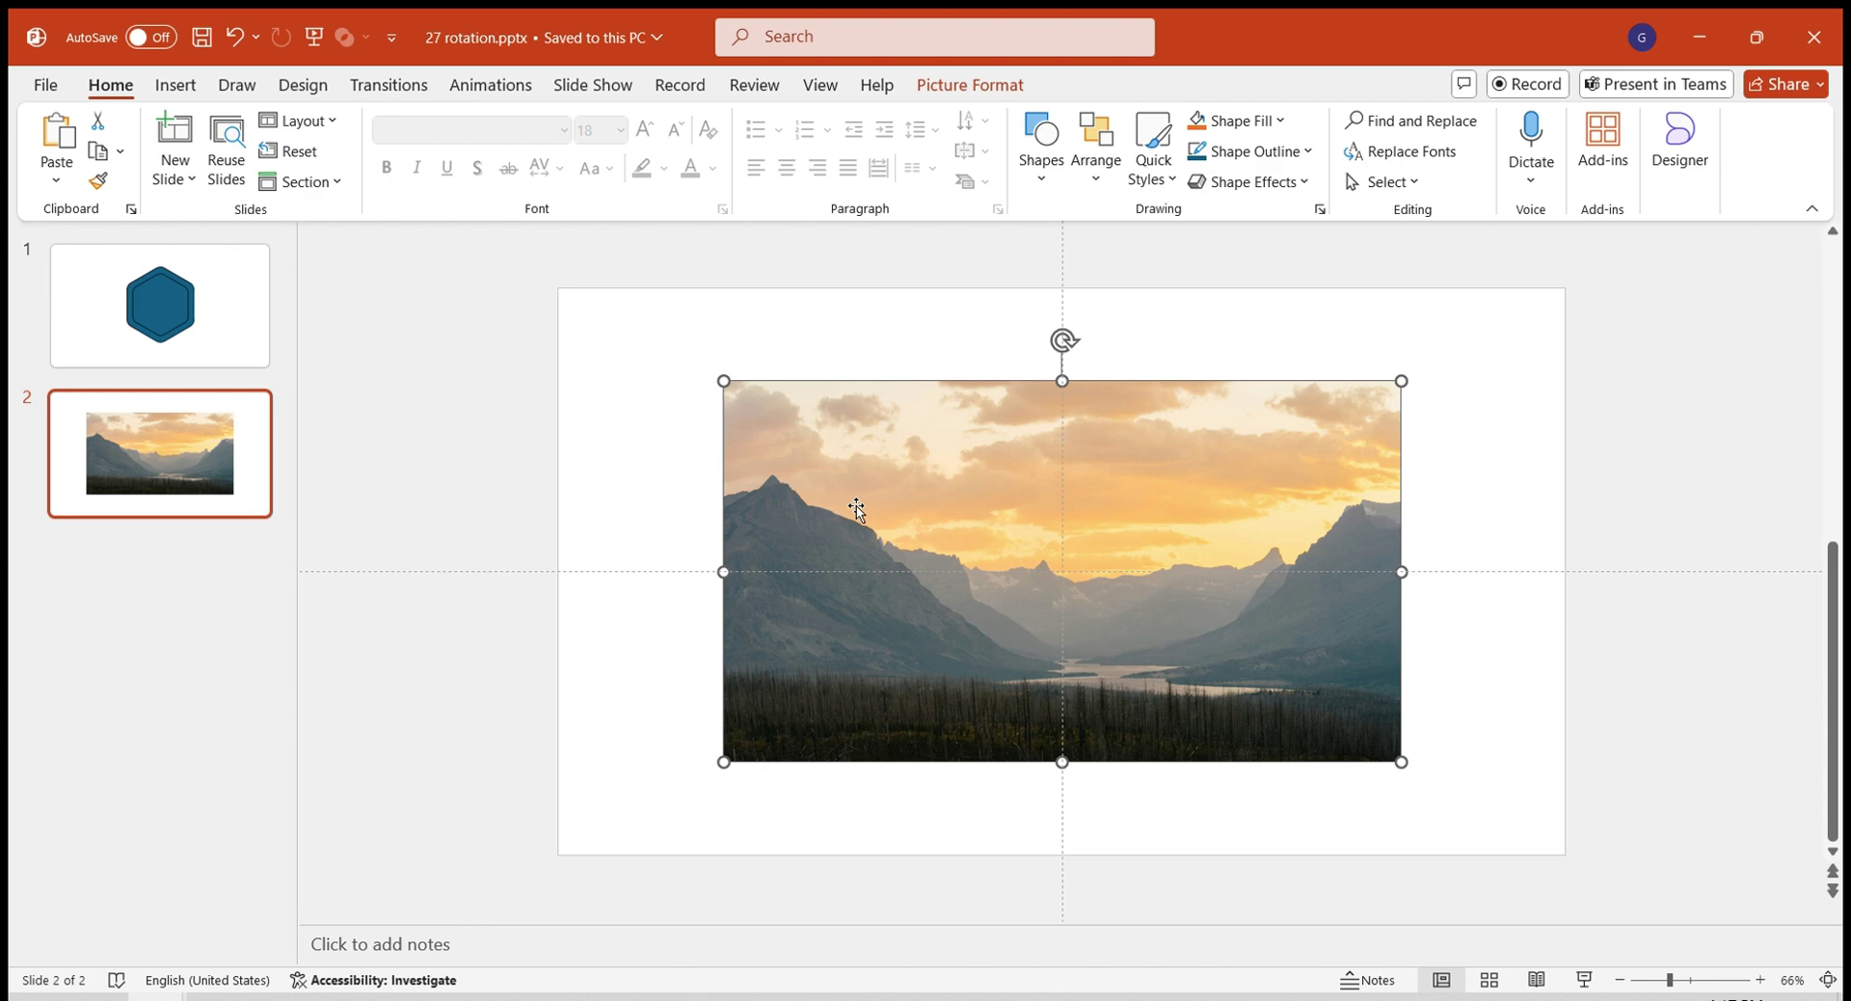
key("Delete")
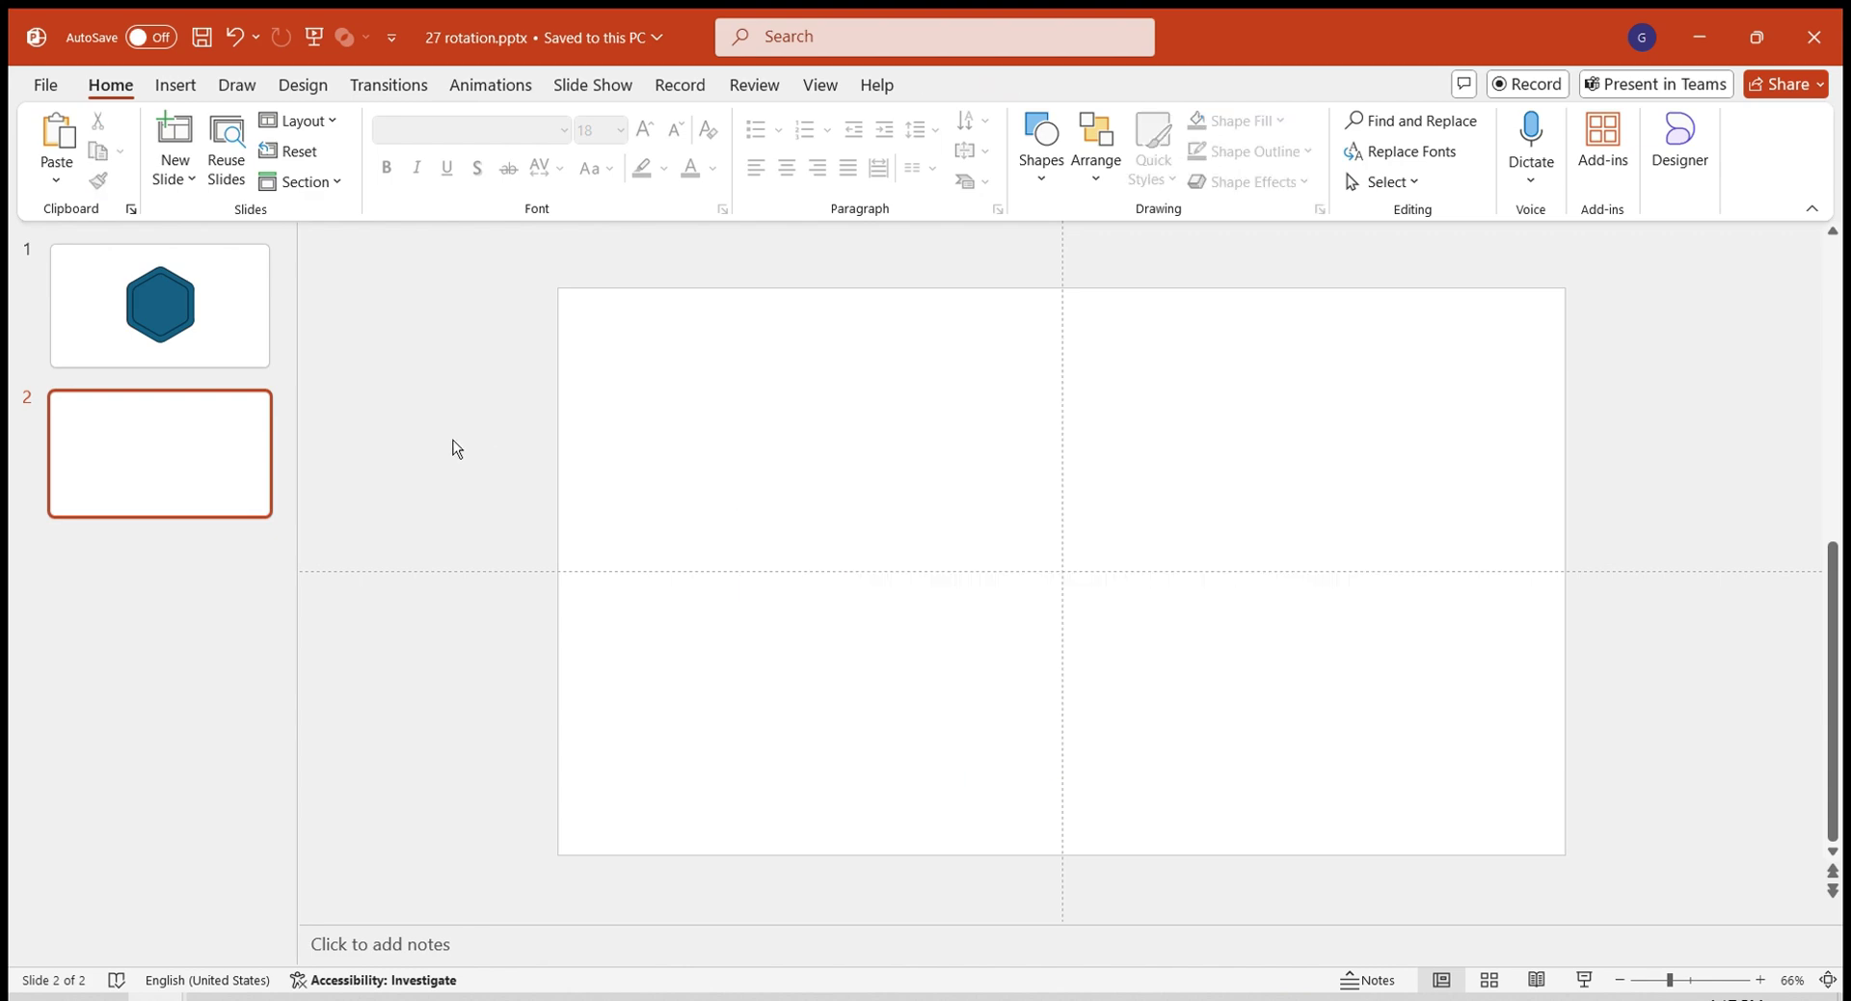
right_click(455, 443)
left_click(567, 719)
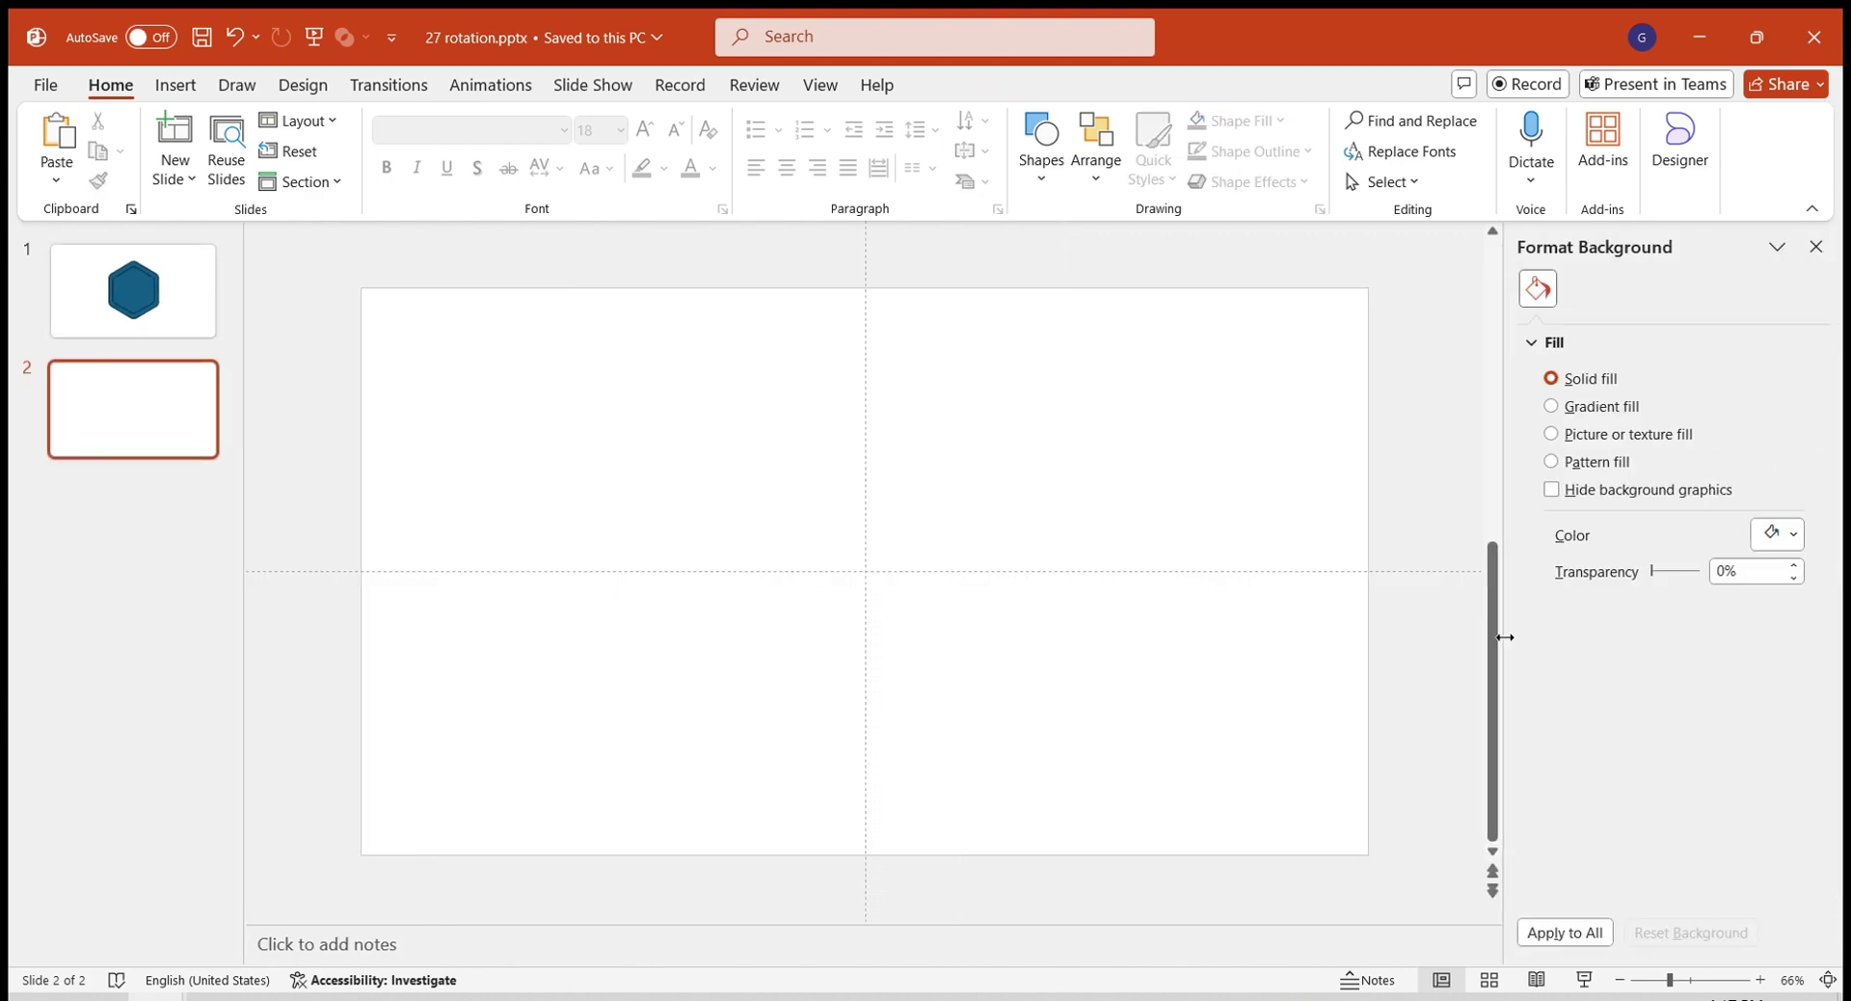
left_click(1617, 436)
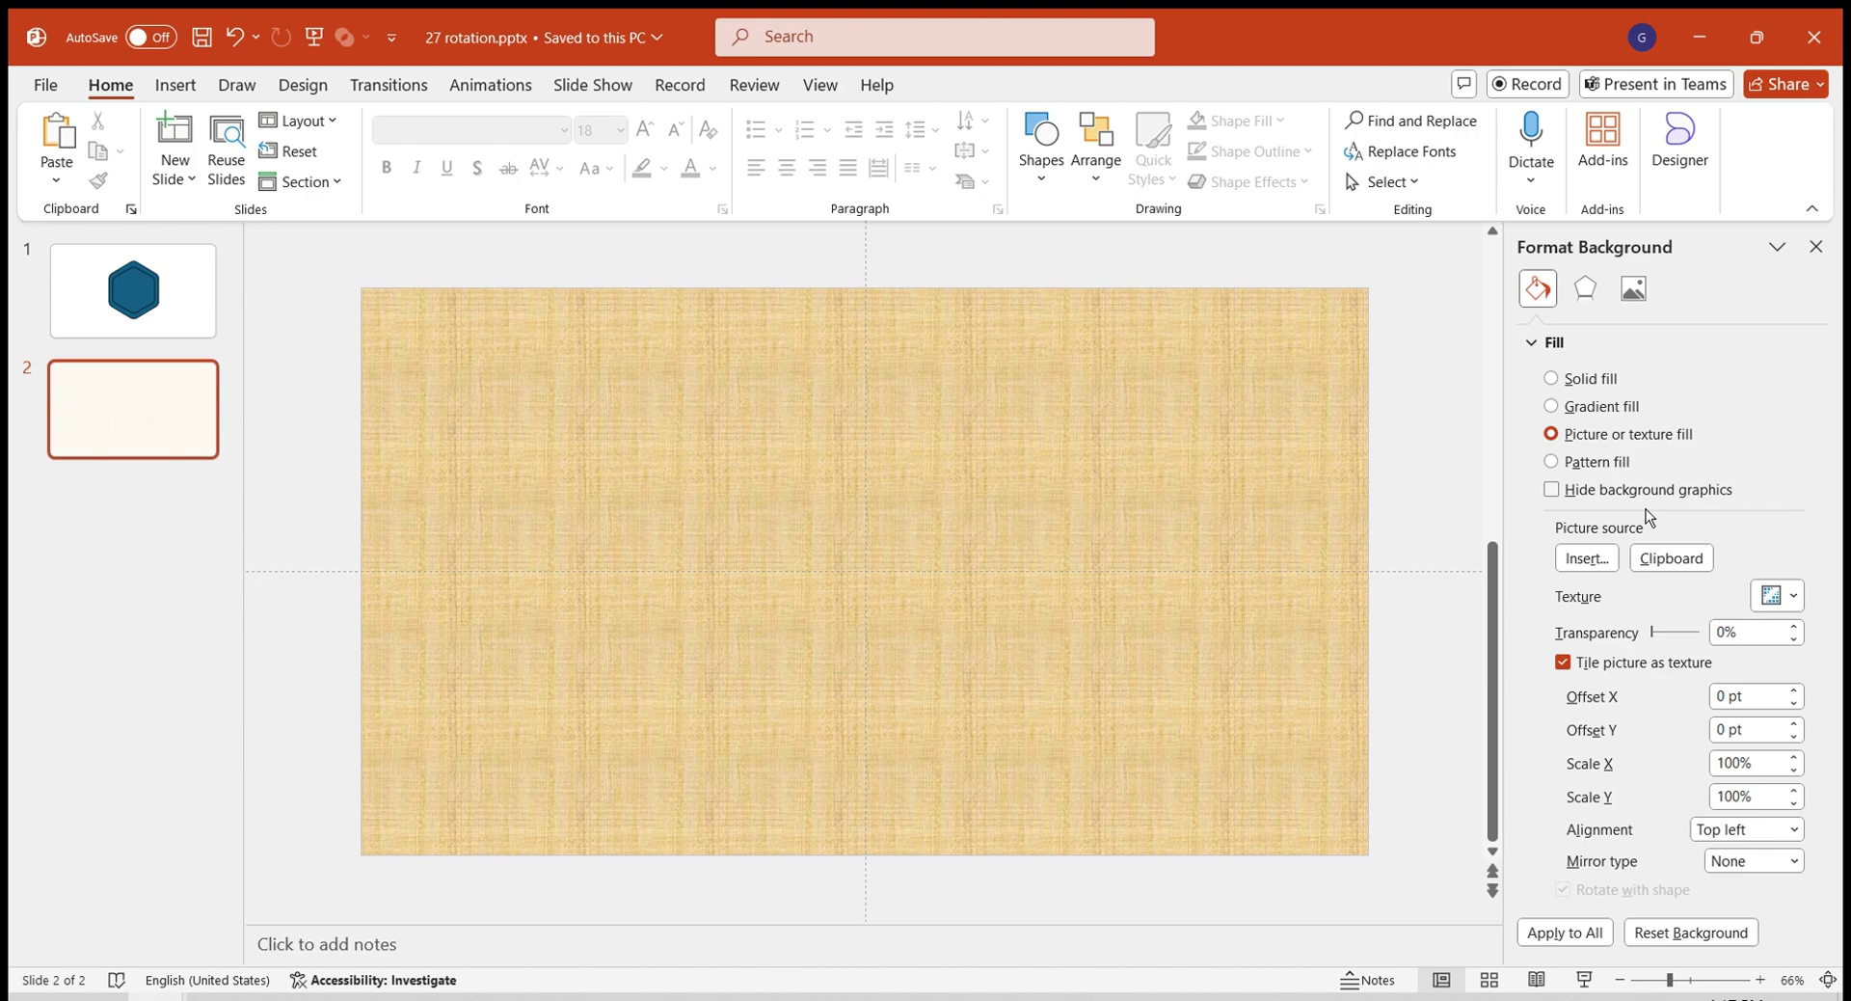
left_click(1670, 557)
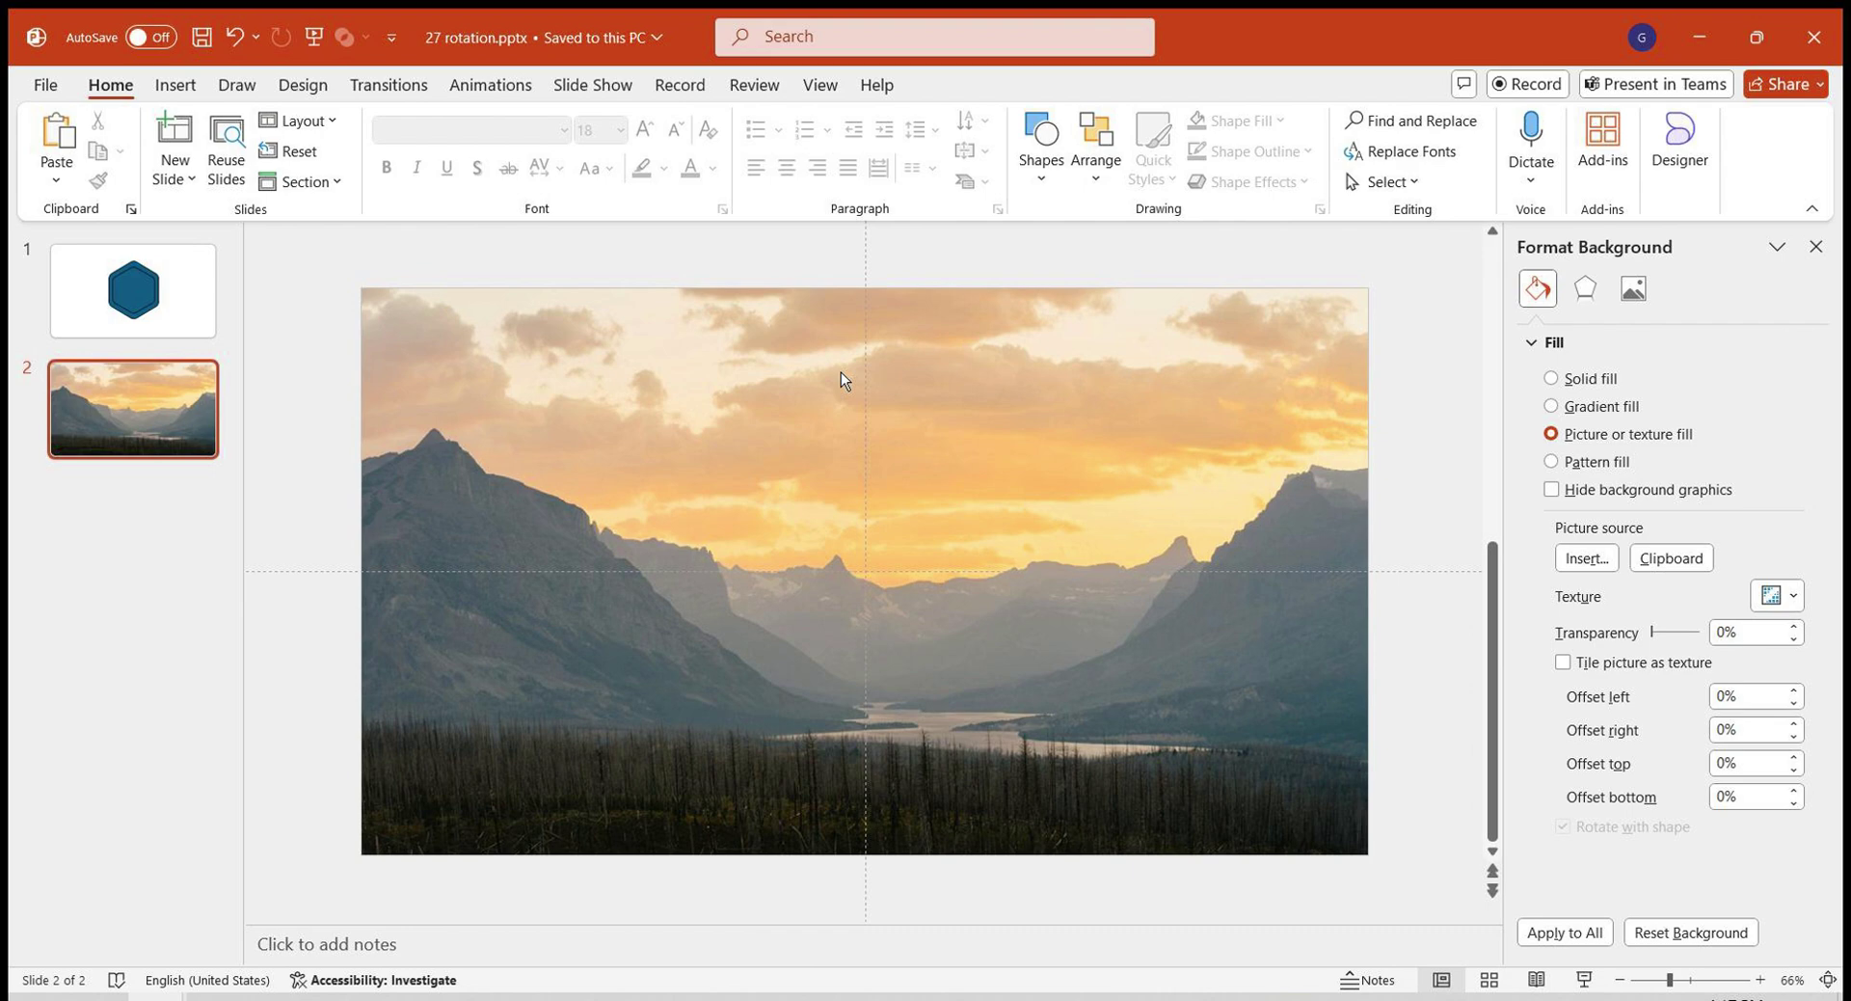
Draw a 13.33" by 7.5" rectangle covering the whole of slide 2 and set its outline to no line.
left_click(183, 84)
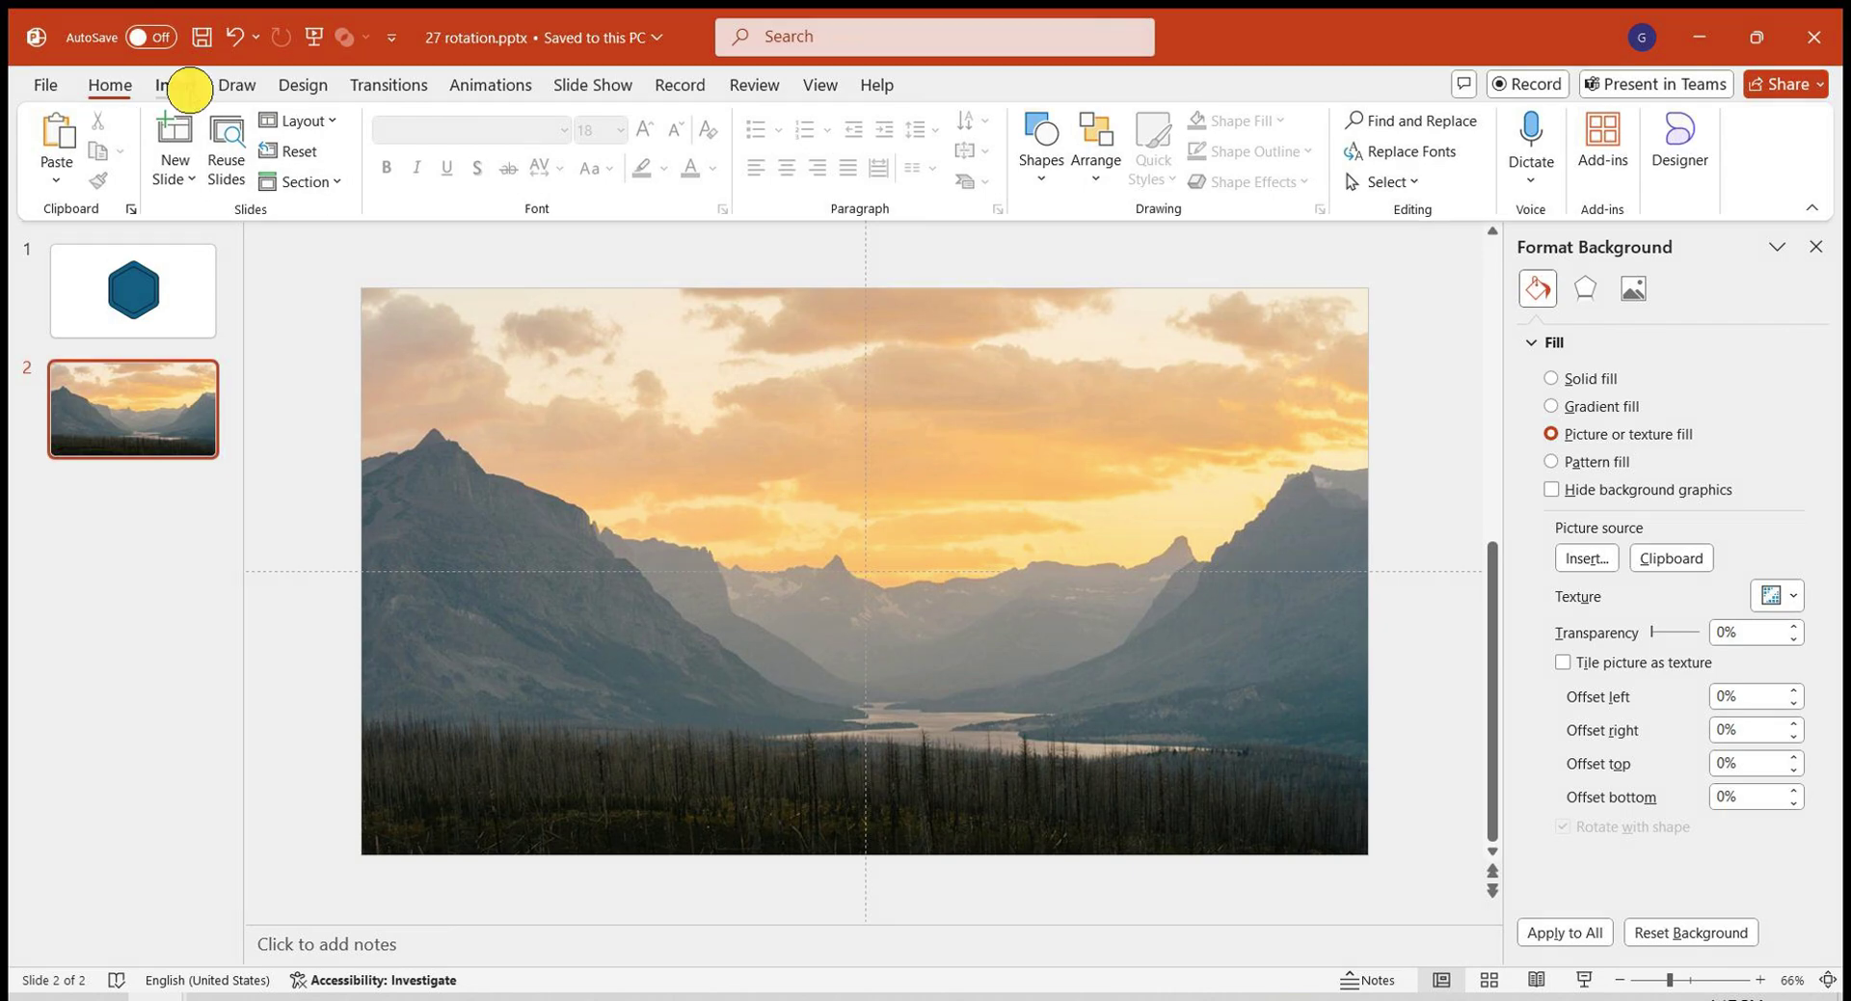
left_click(533, 198)
left_click(611, 253)
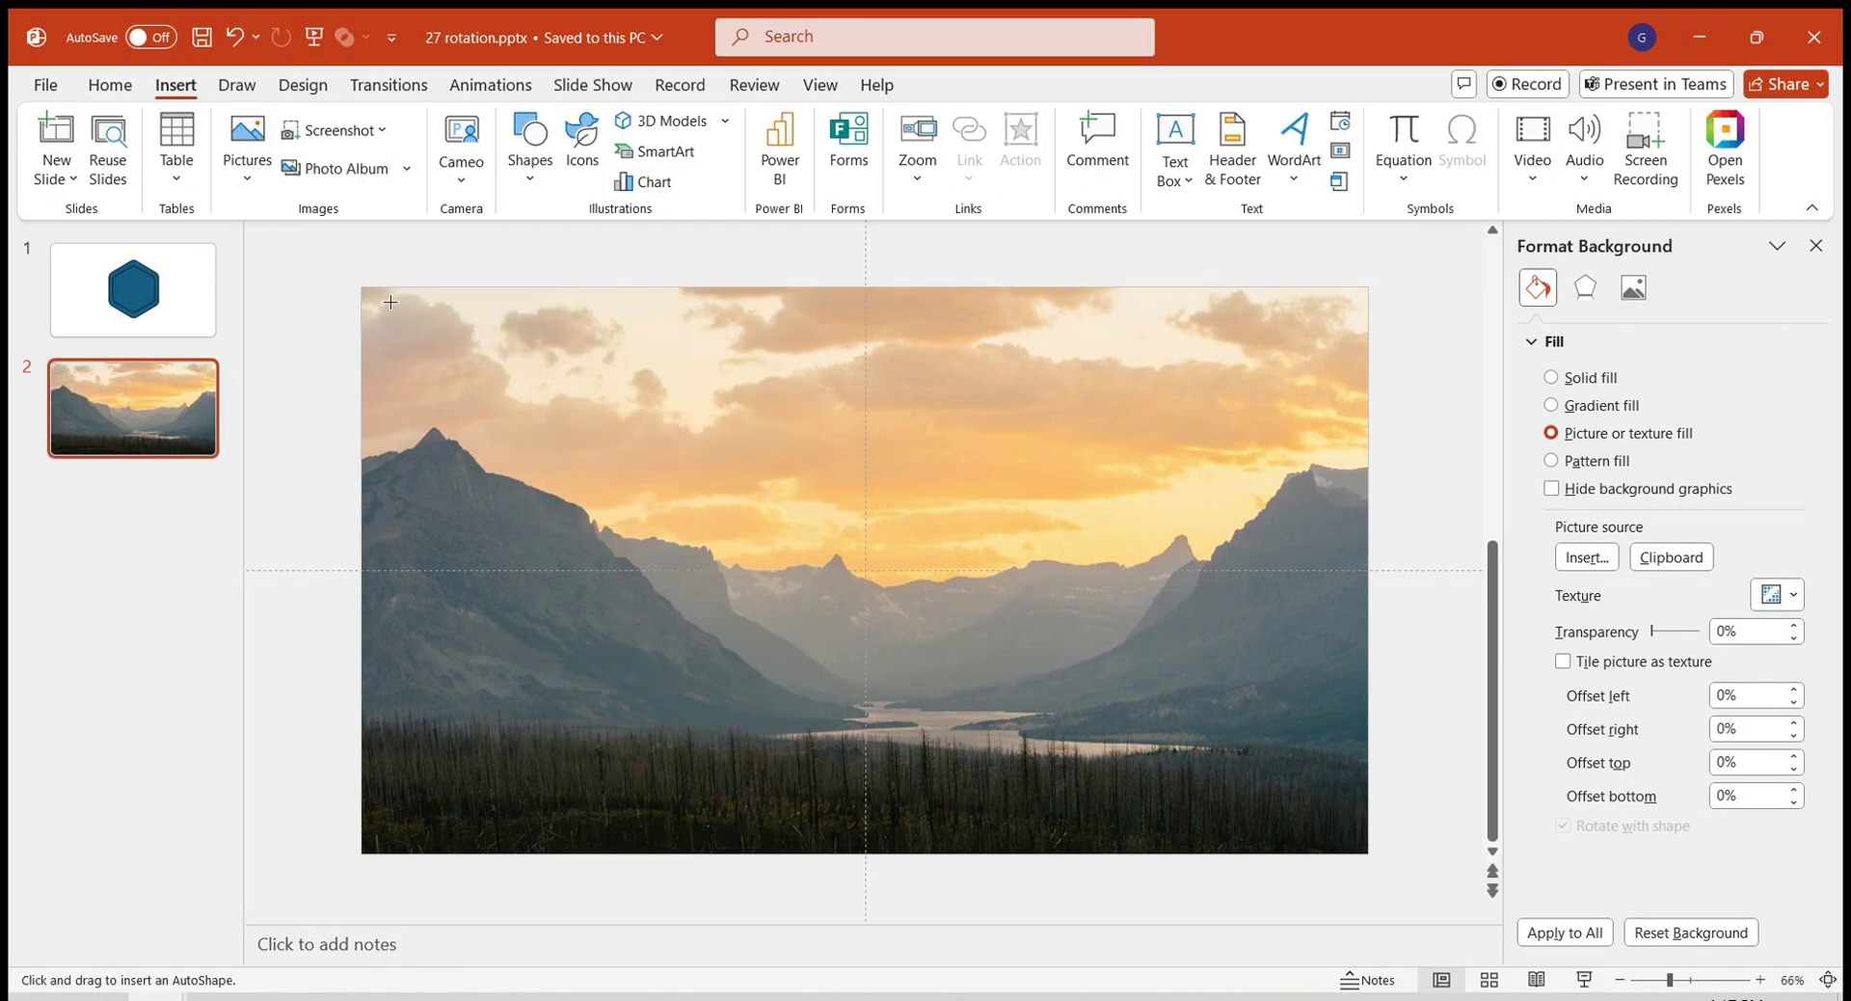
left_click_drag(358, 285, 1369, 853)
left_click(1552, 691)
left_click(1585, 730)
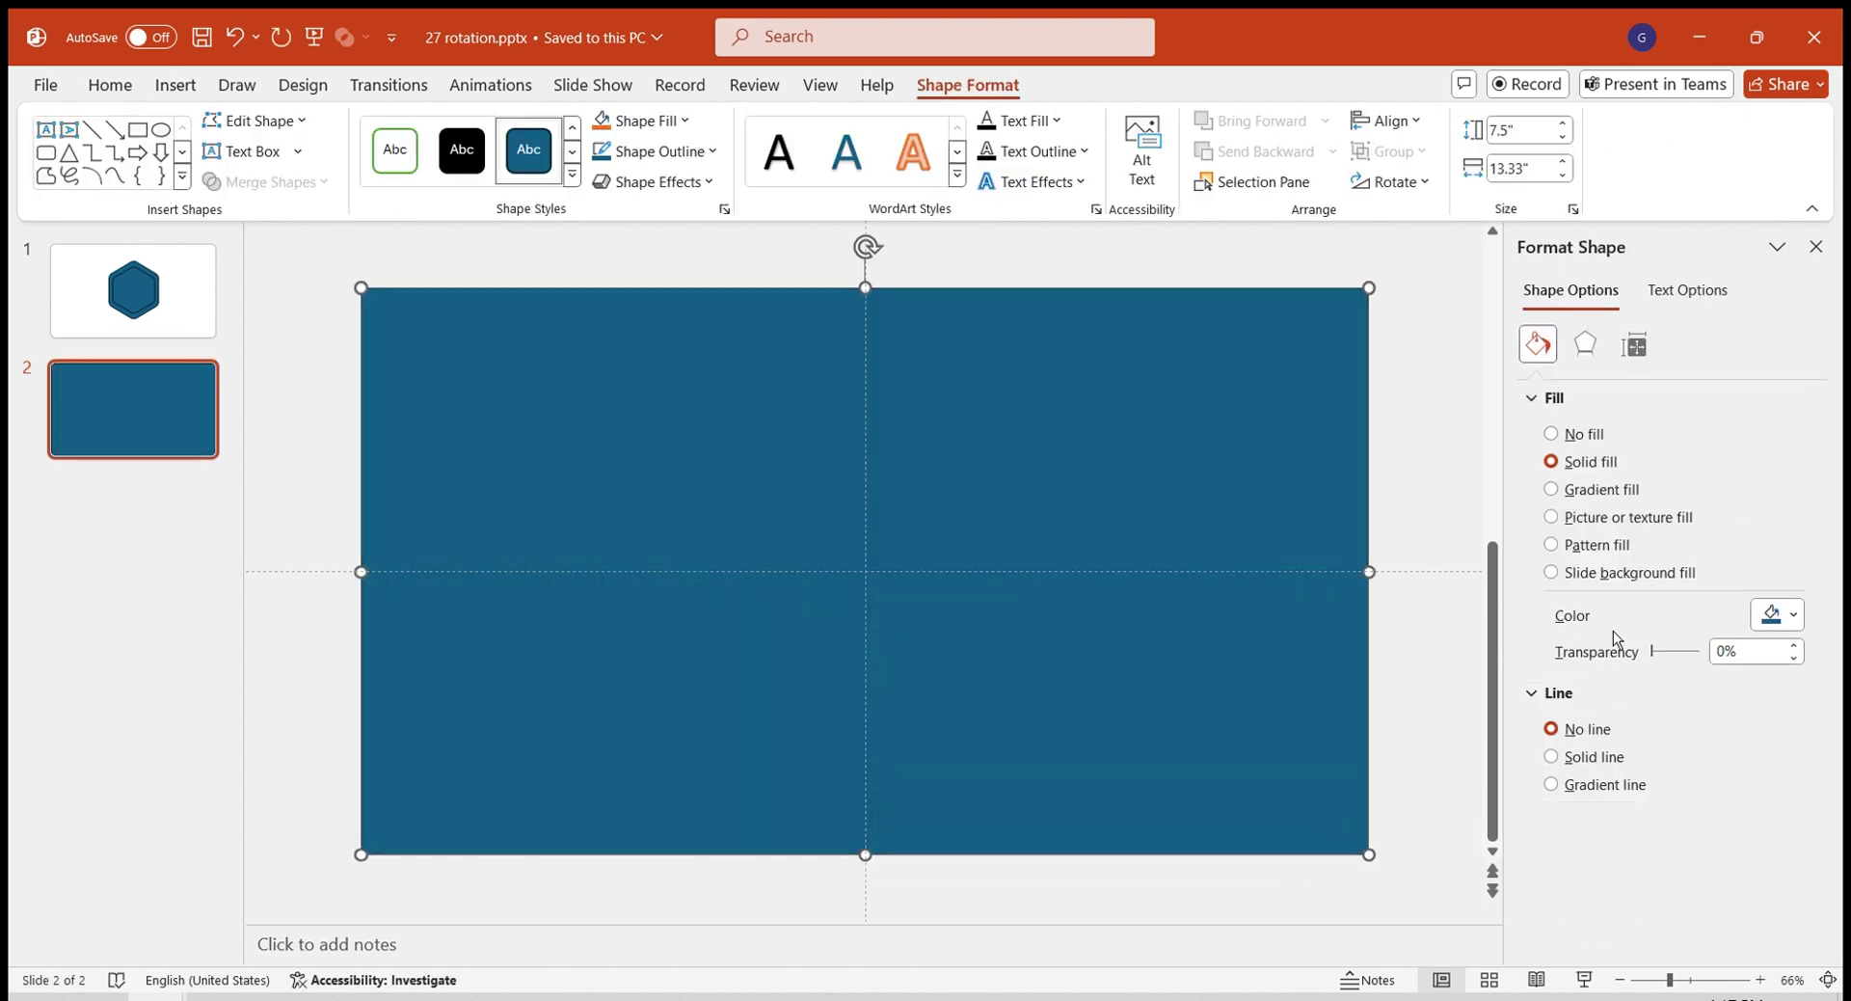
Give the slide-covering rectangle a linear gradient fill, remove its two middle gradient stops and set the angle to 0°.
left_click(1600, 489)
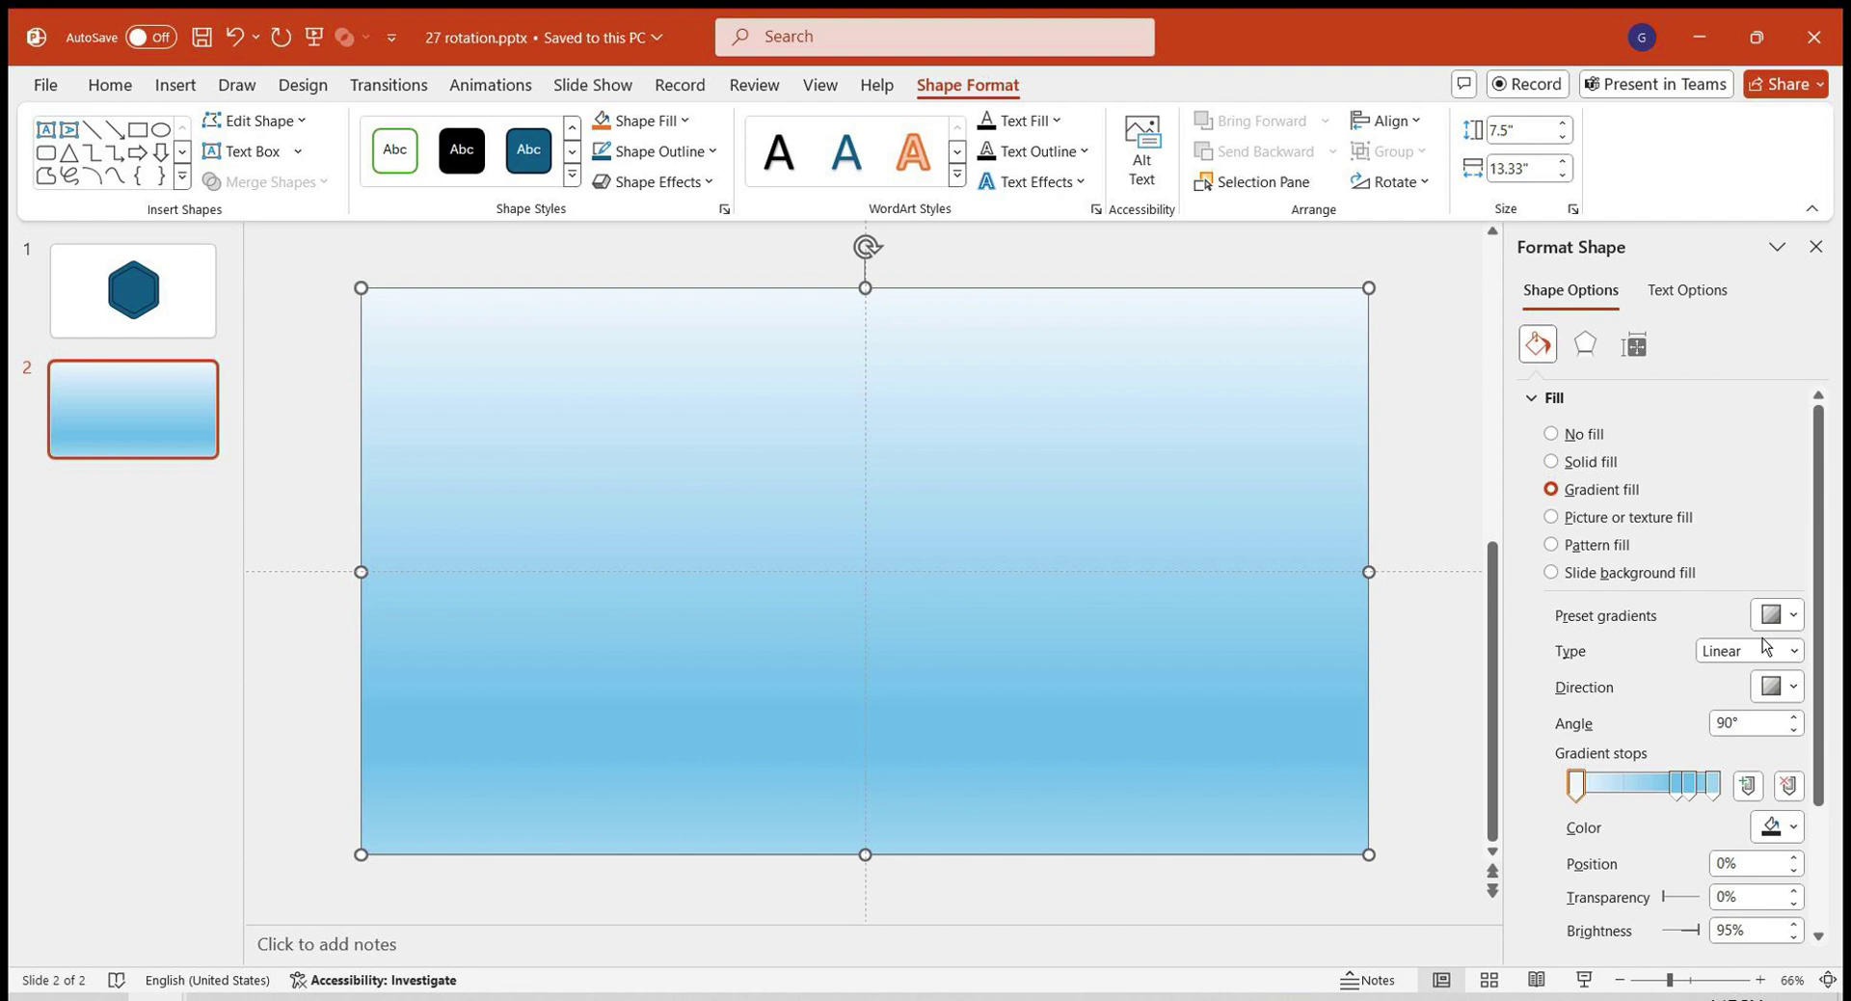
left_click(1686, 792)
left_click_drag(1682, 795, 1689, 747)
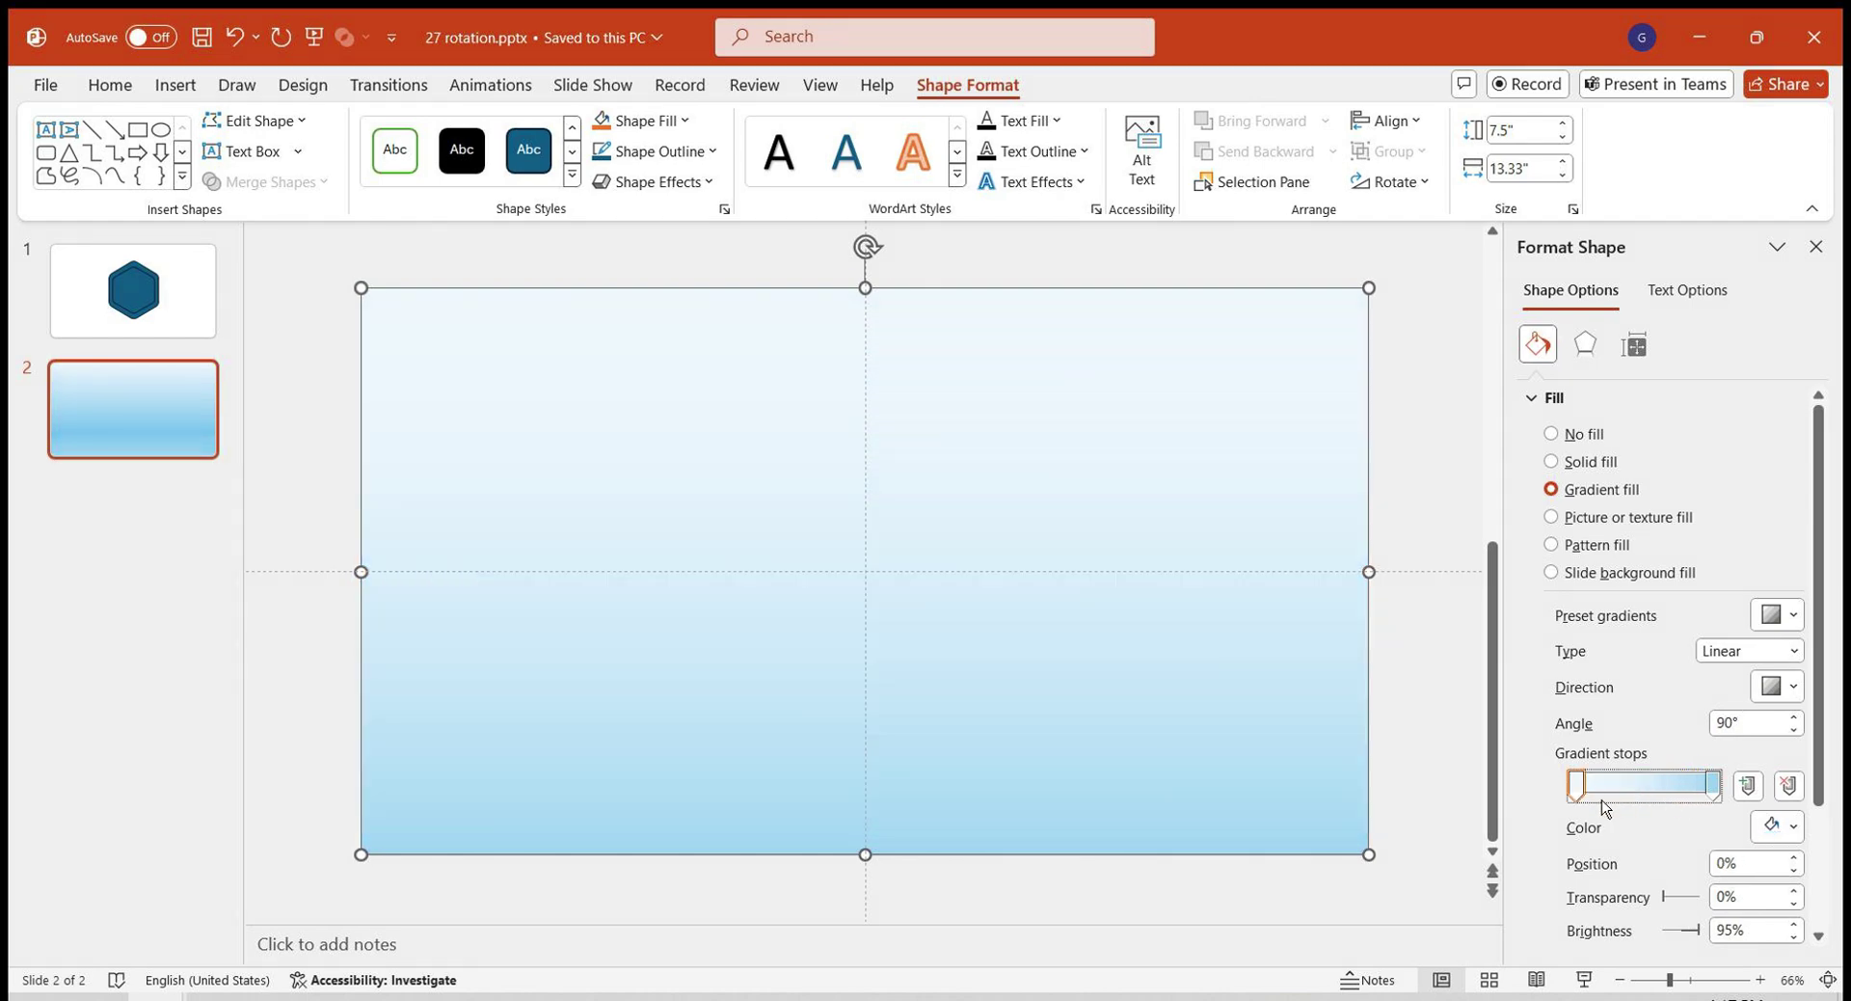
double_click(1711, 725)
type("0")
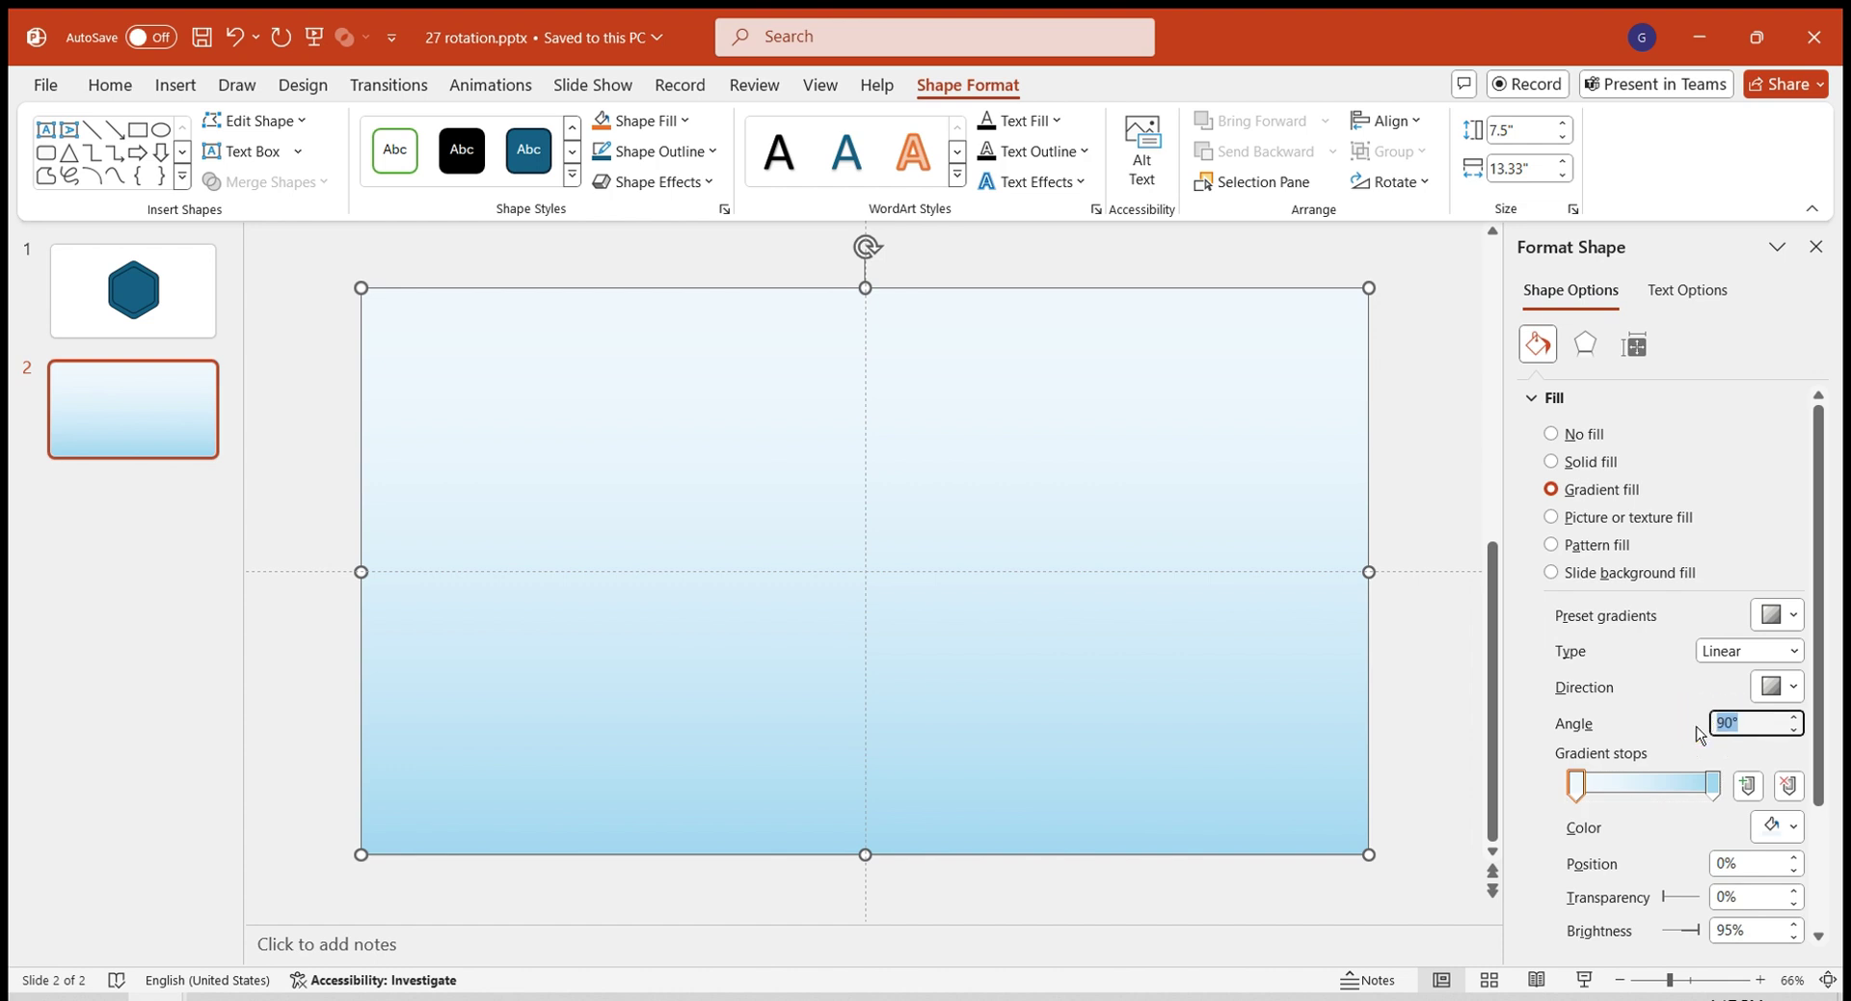
key("Return")
Set the rectangle's first gradient stop to black with 100% transparency.
scroll(1632, 723, "down", 1)
left_click(1577, 727)
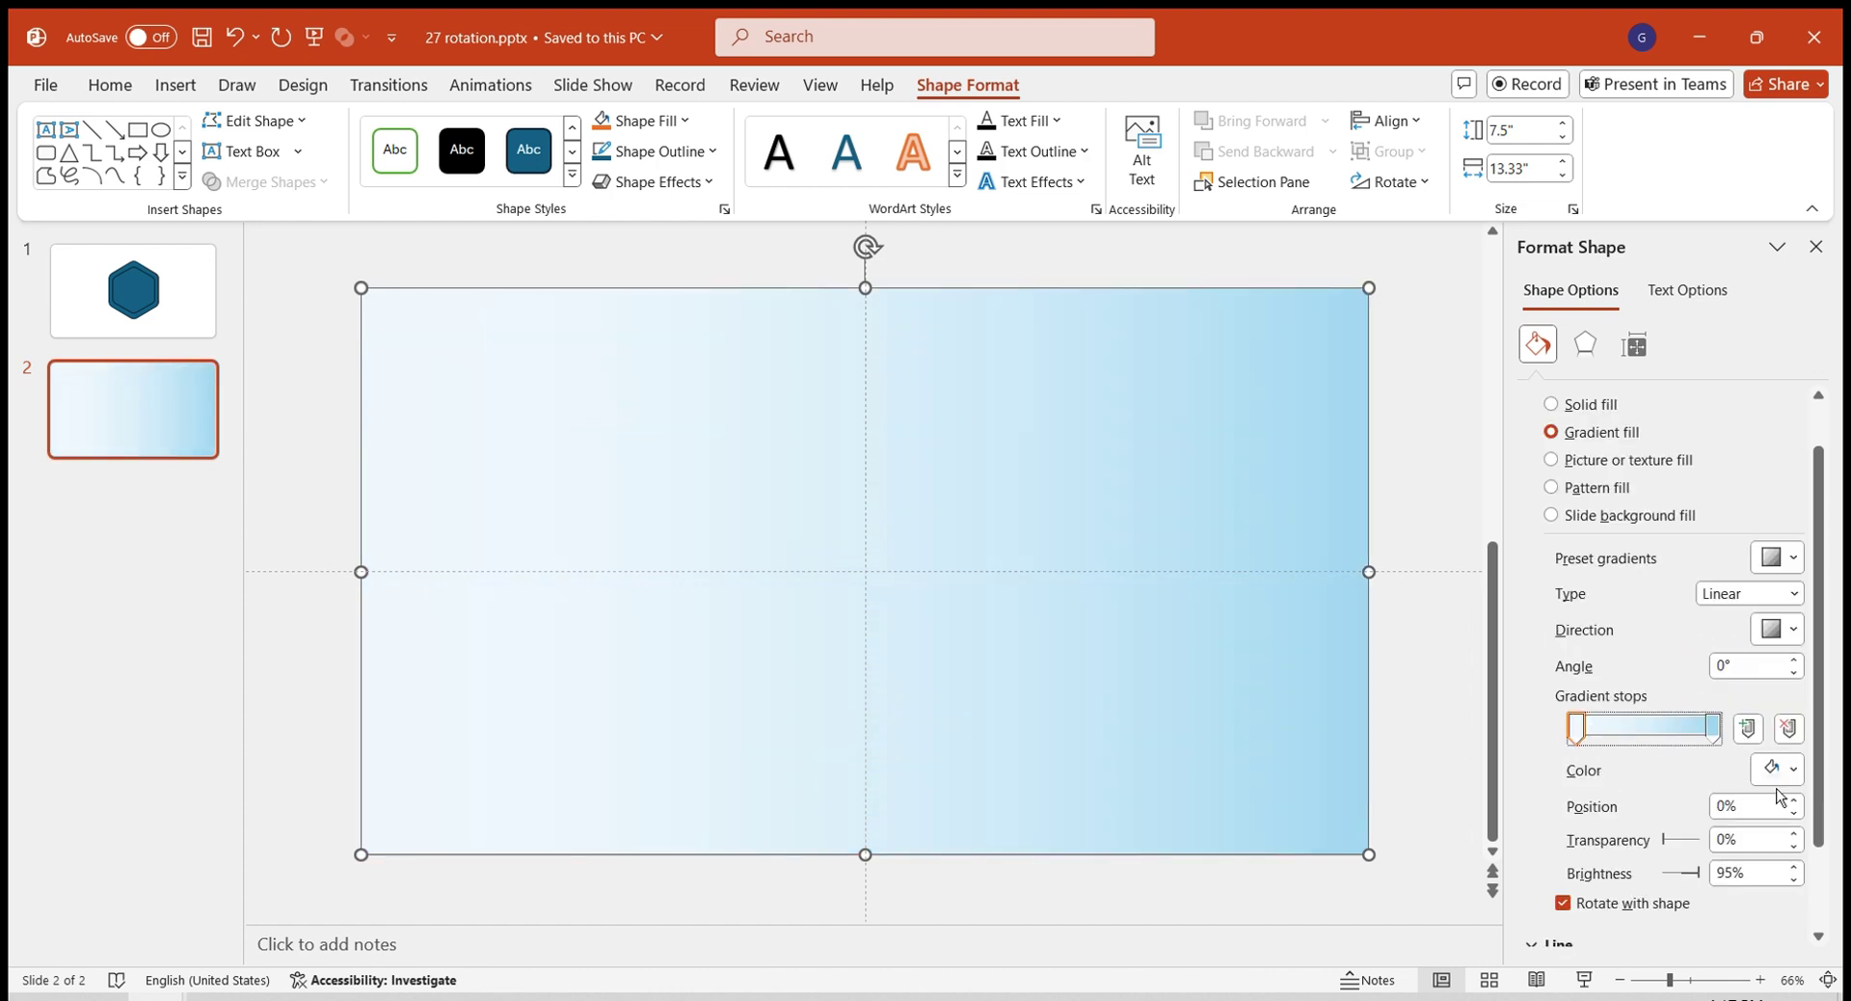
left_click(1784, 768)
left_click(1676, 522)
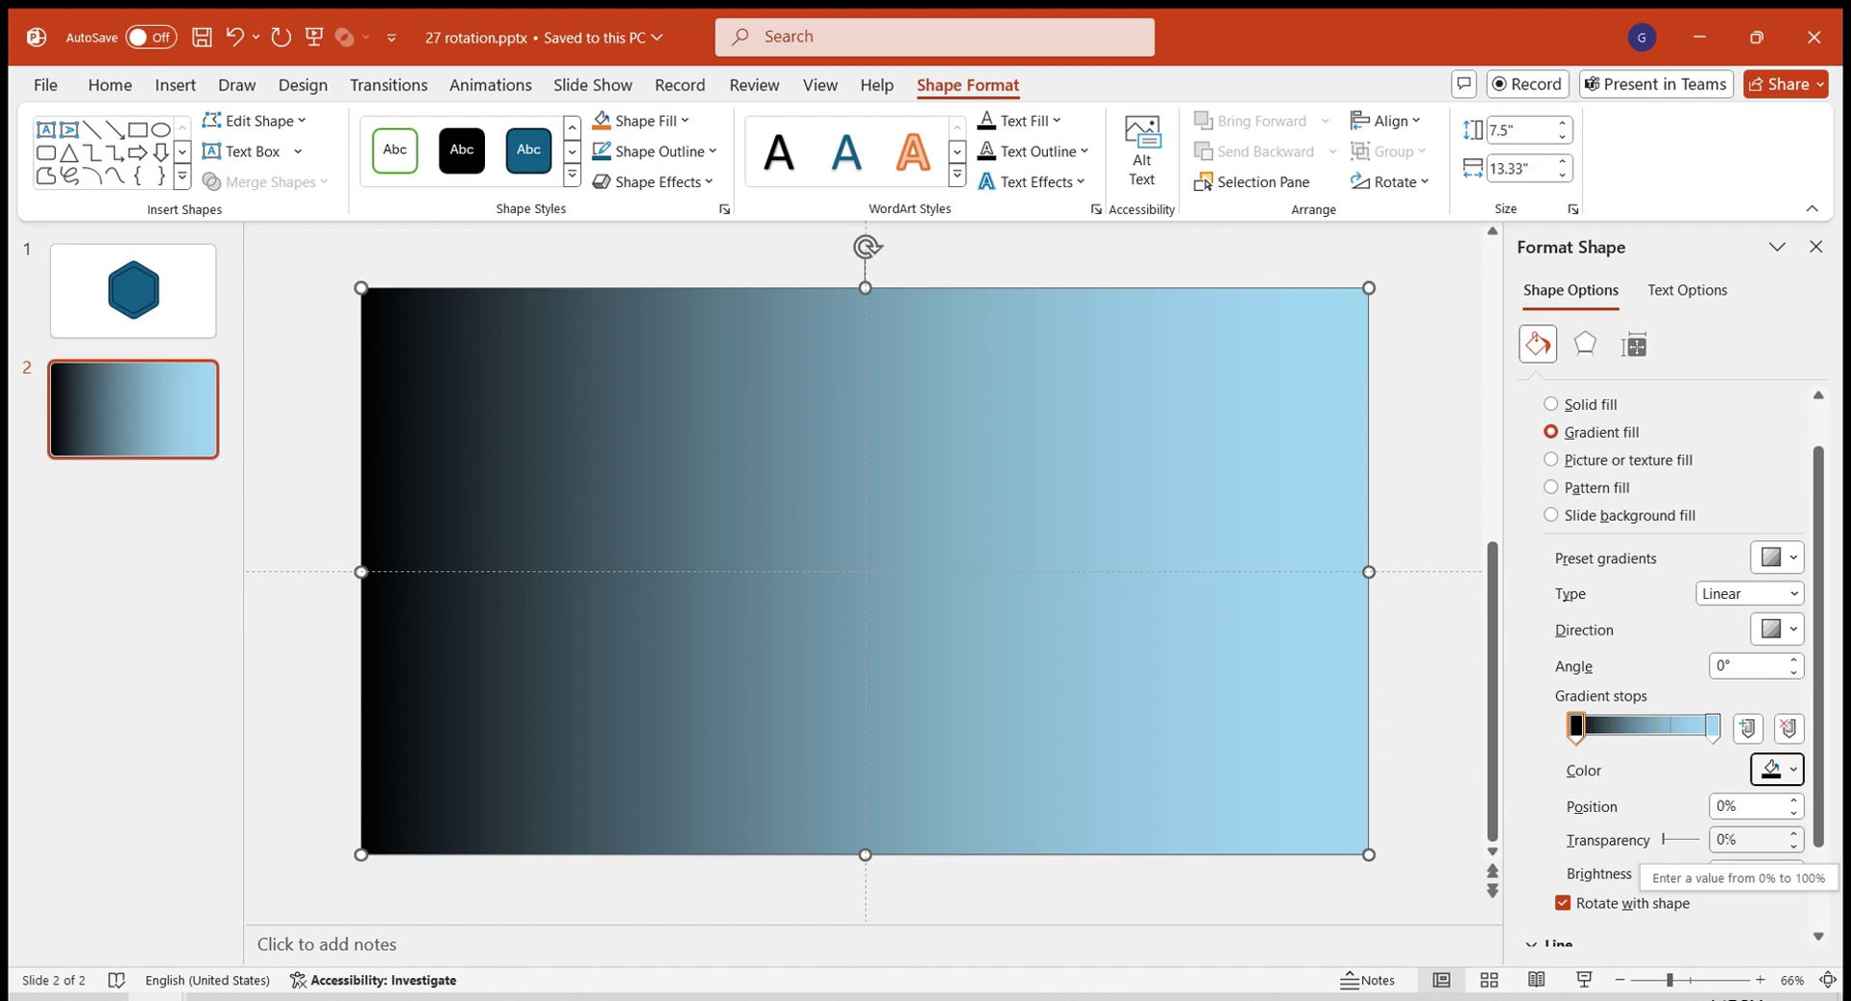
double_click(1723, 839)
type("100")
key("Return")
Set the rectangle's last gradient stop to black with 40% transparency and close the formatting pane.
left_click(1712, 731)
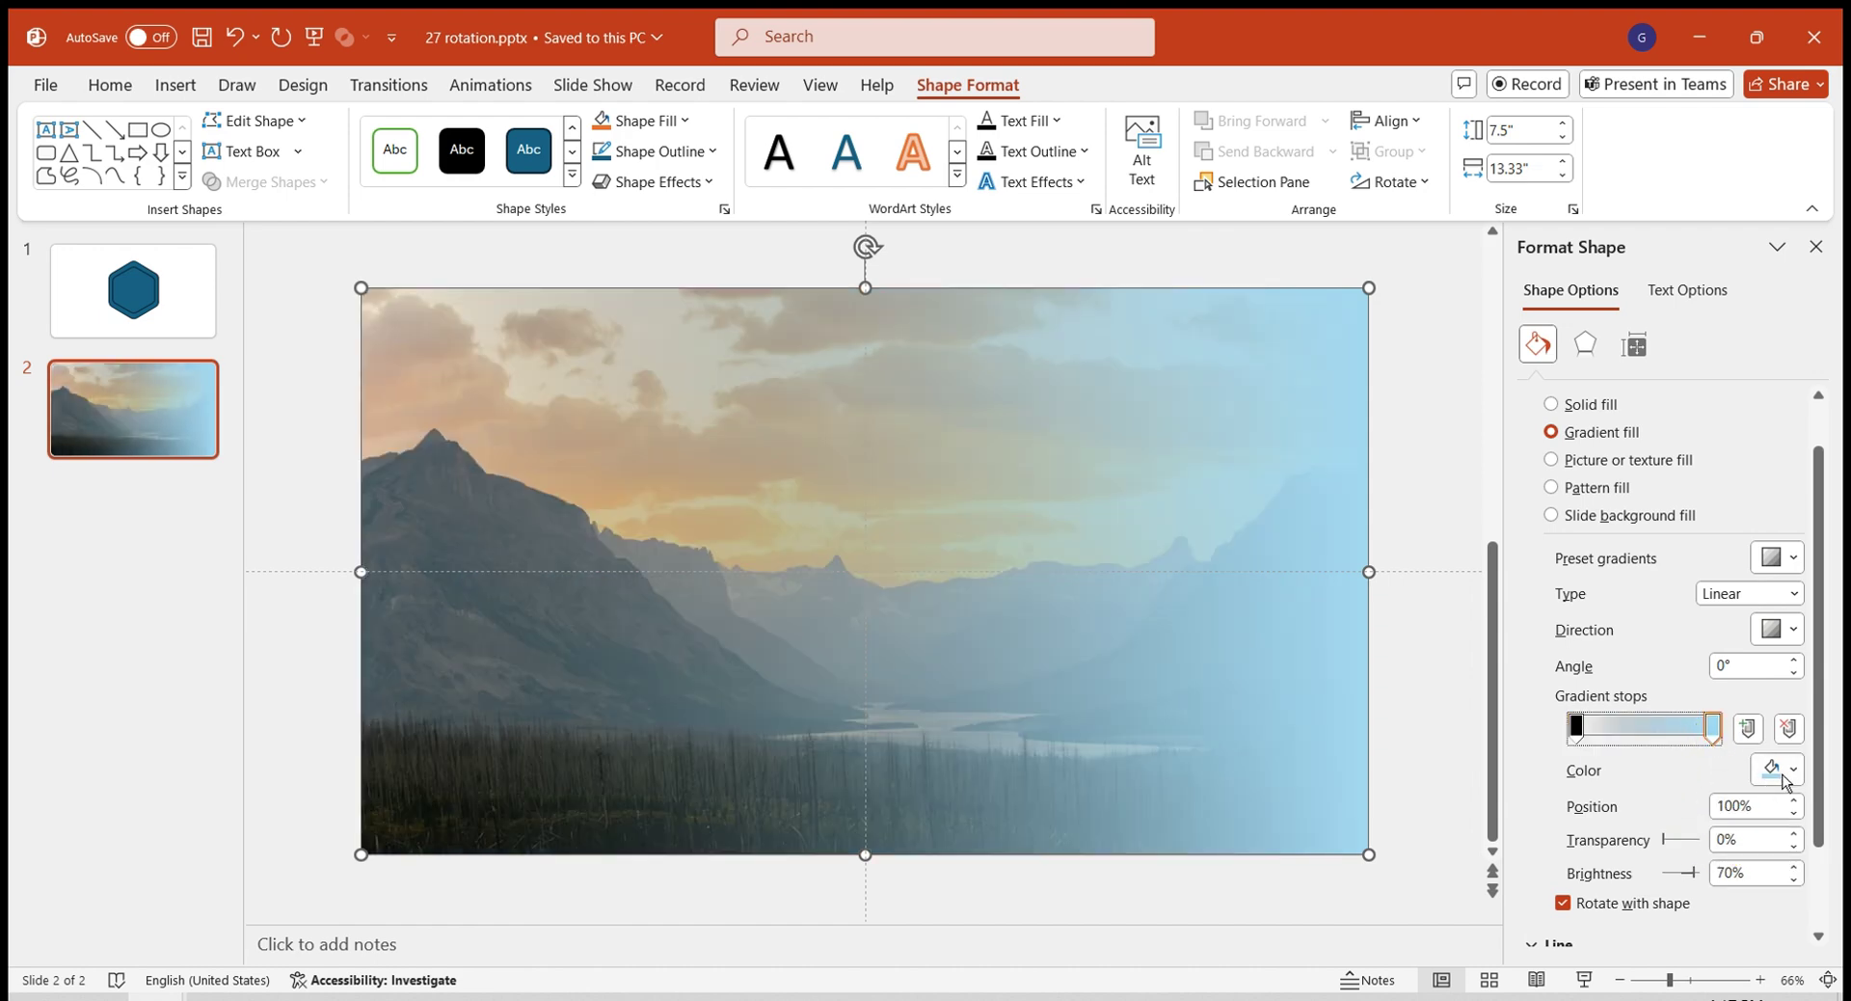
left_click(1784, 769)
left_click(1675, 522)
double_click(1726, 838)
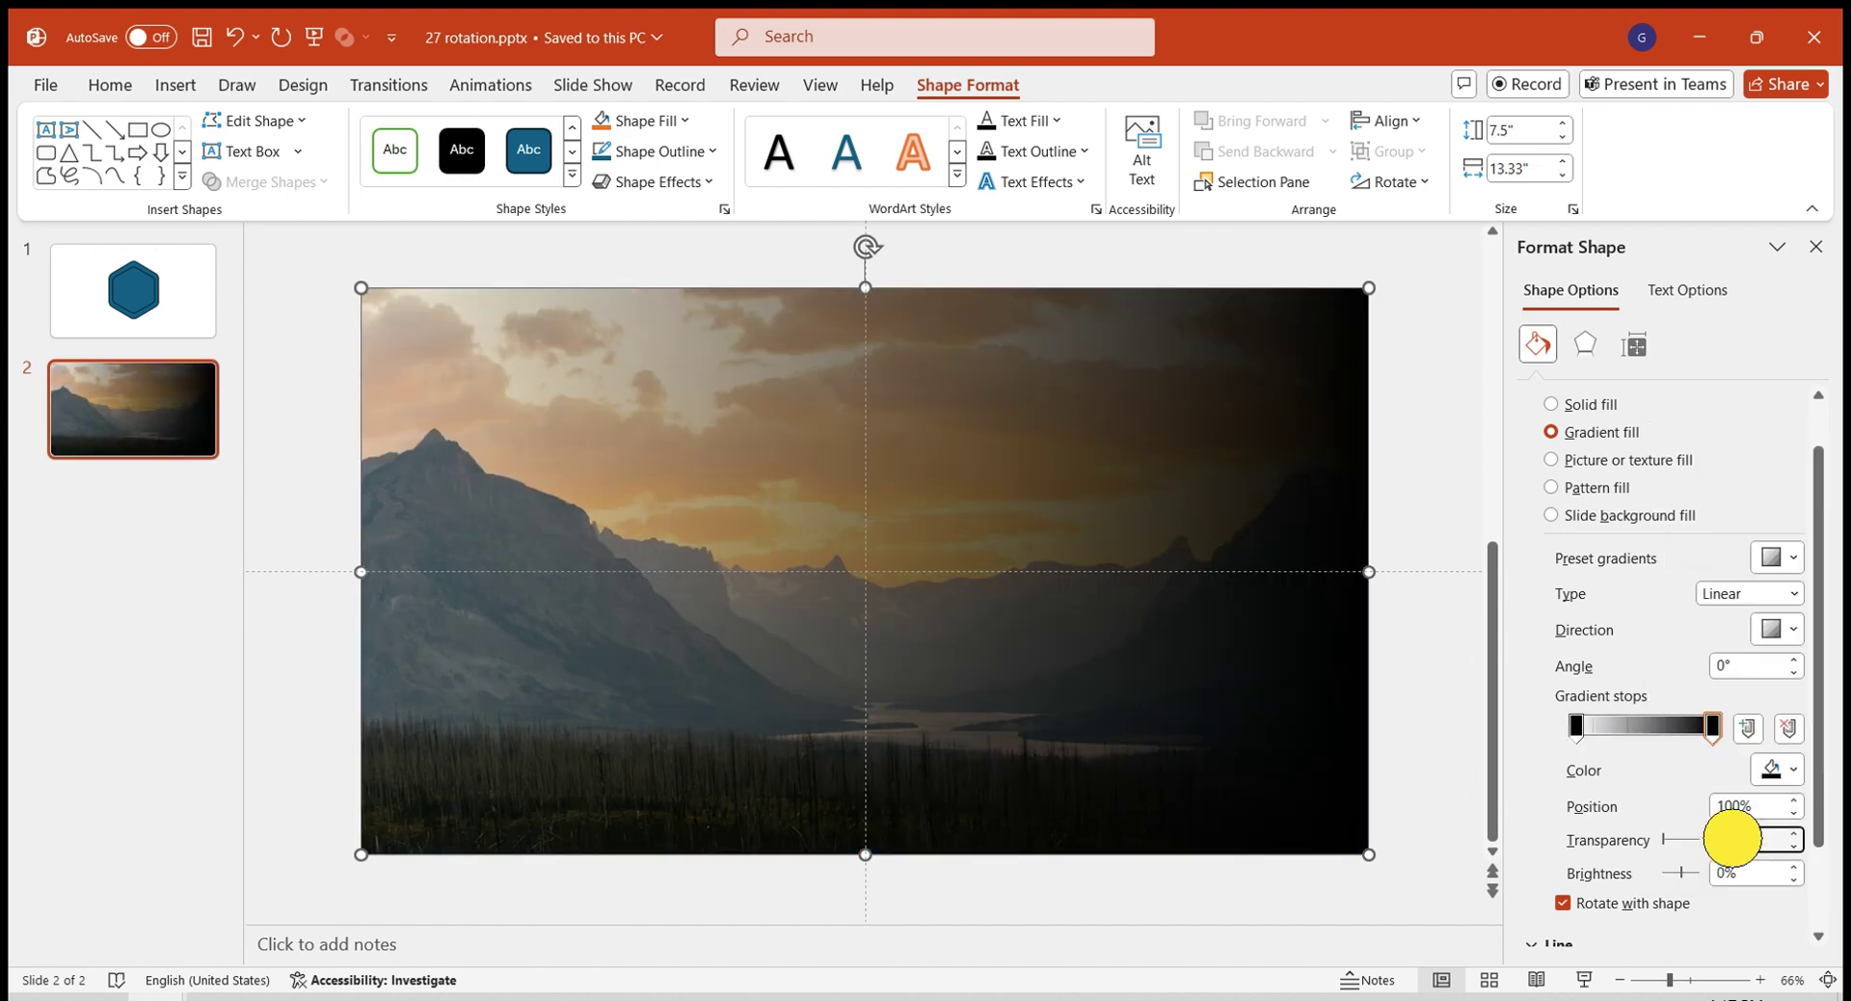
type("40")
key("Return")
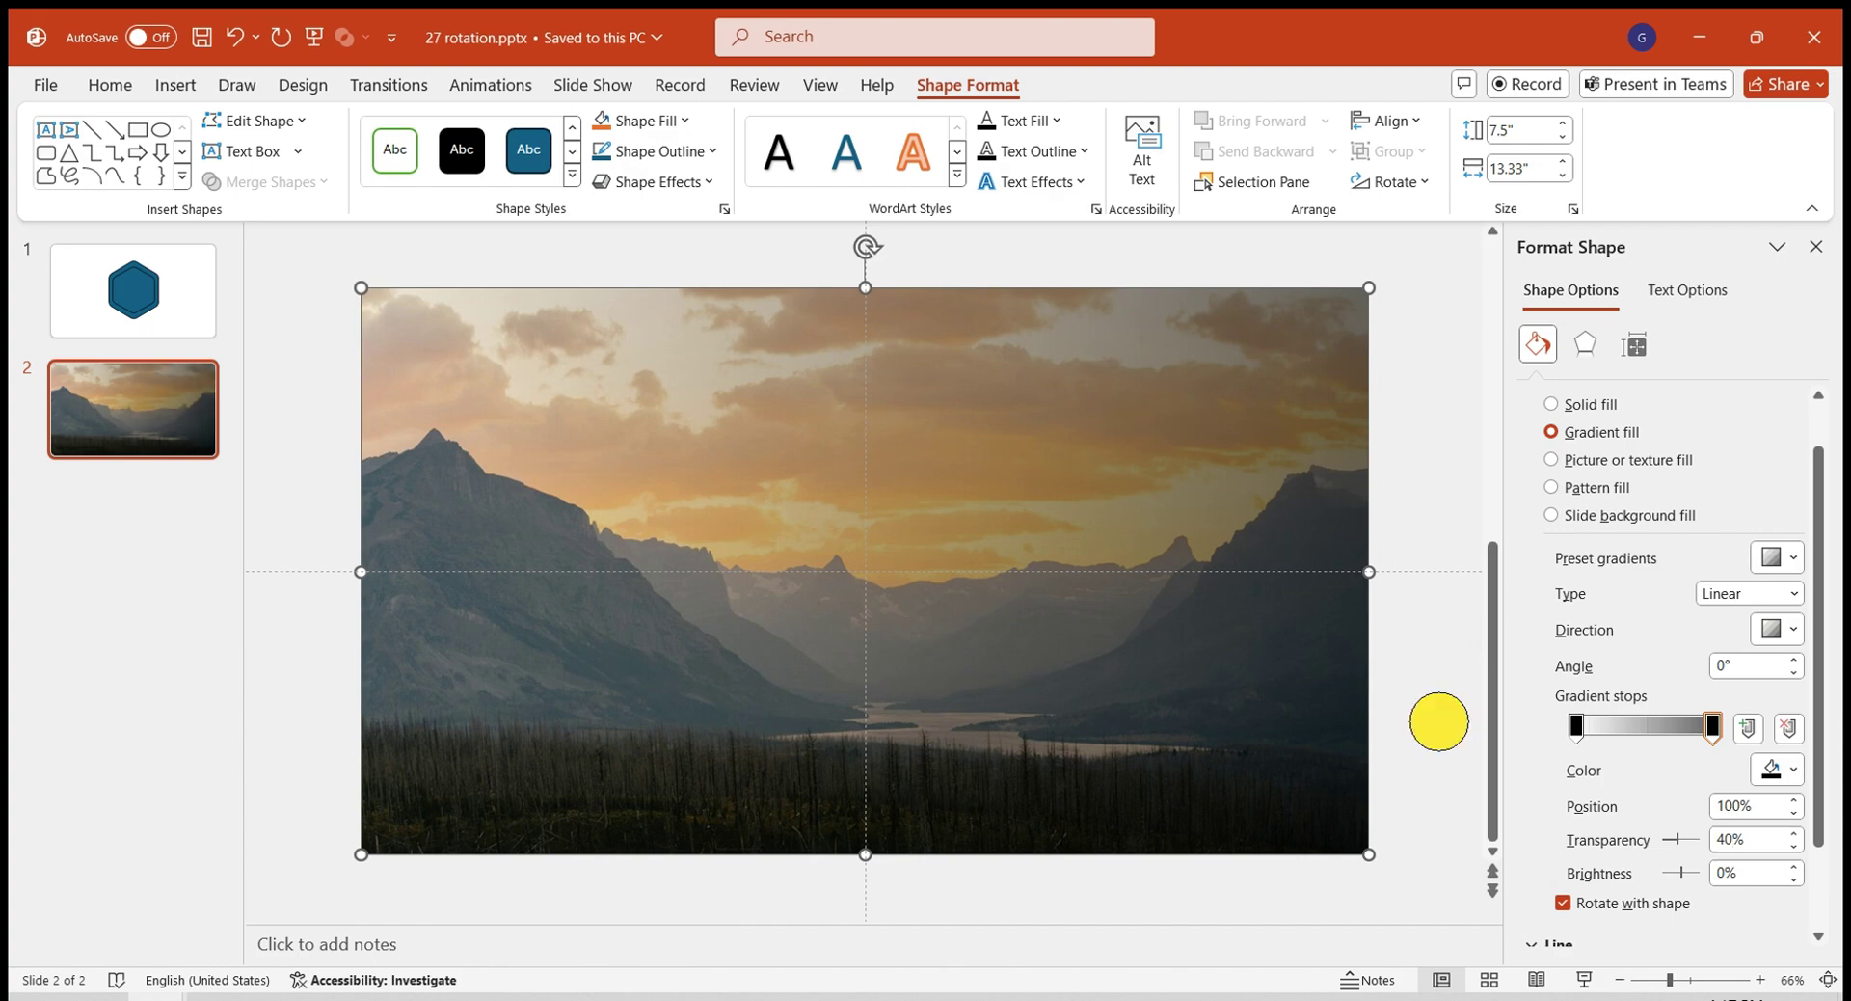
left_click(1434, 723)
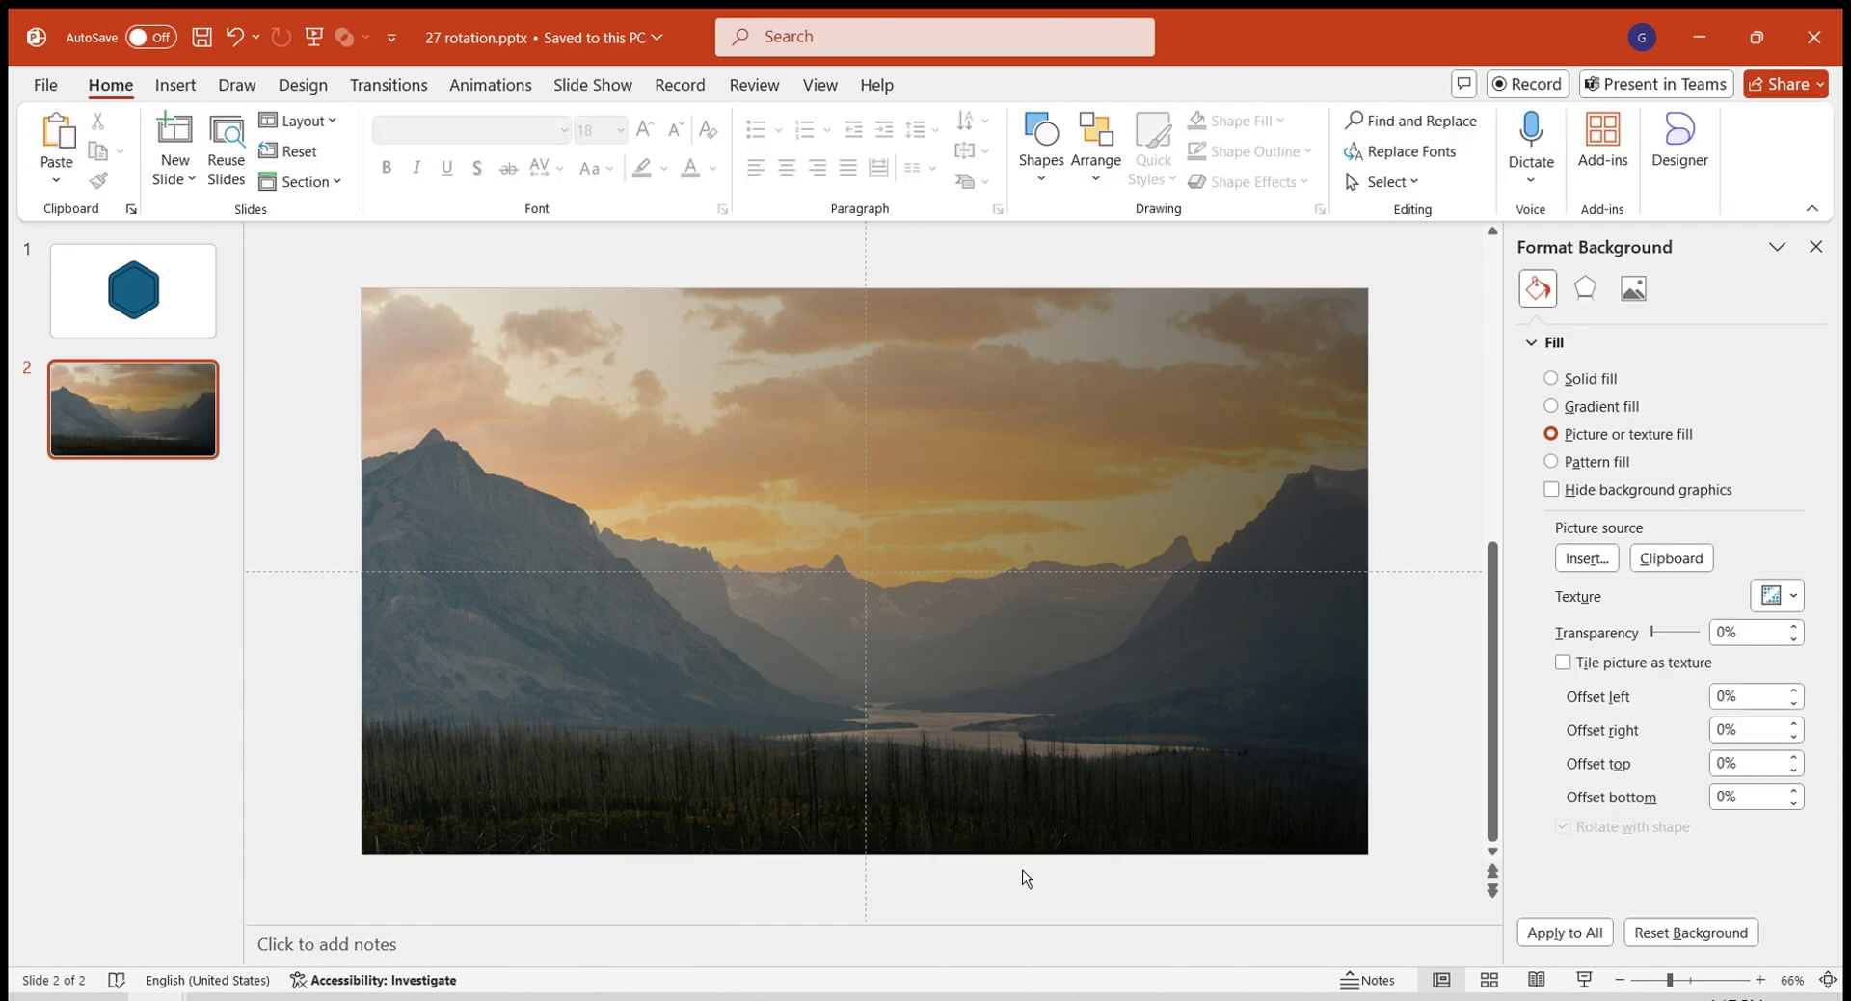
left_click(1815, 246)
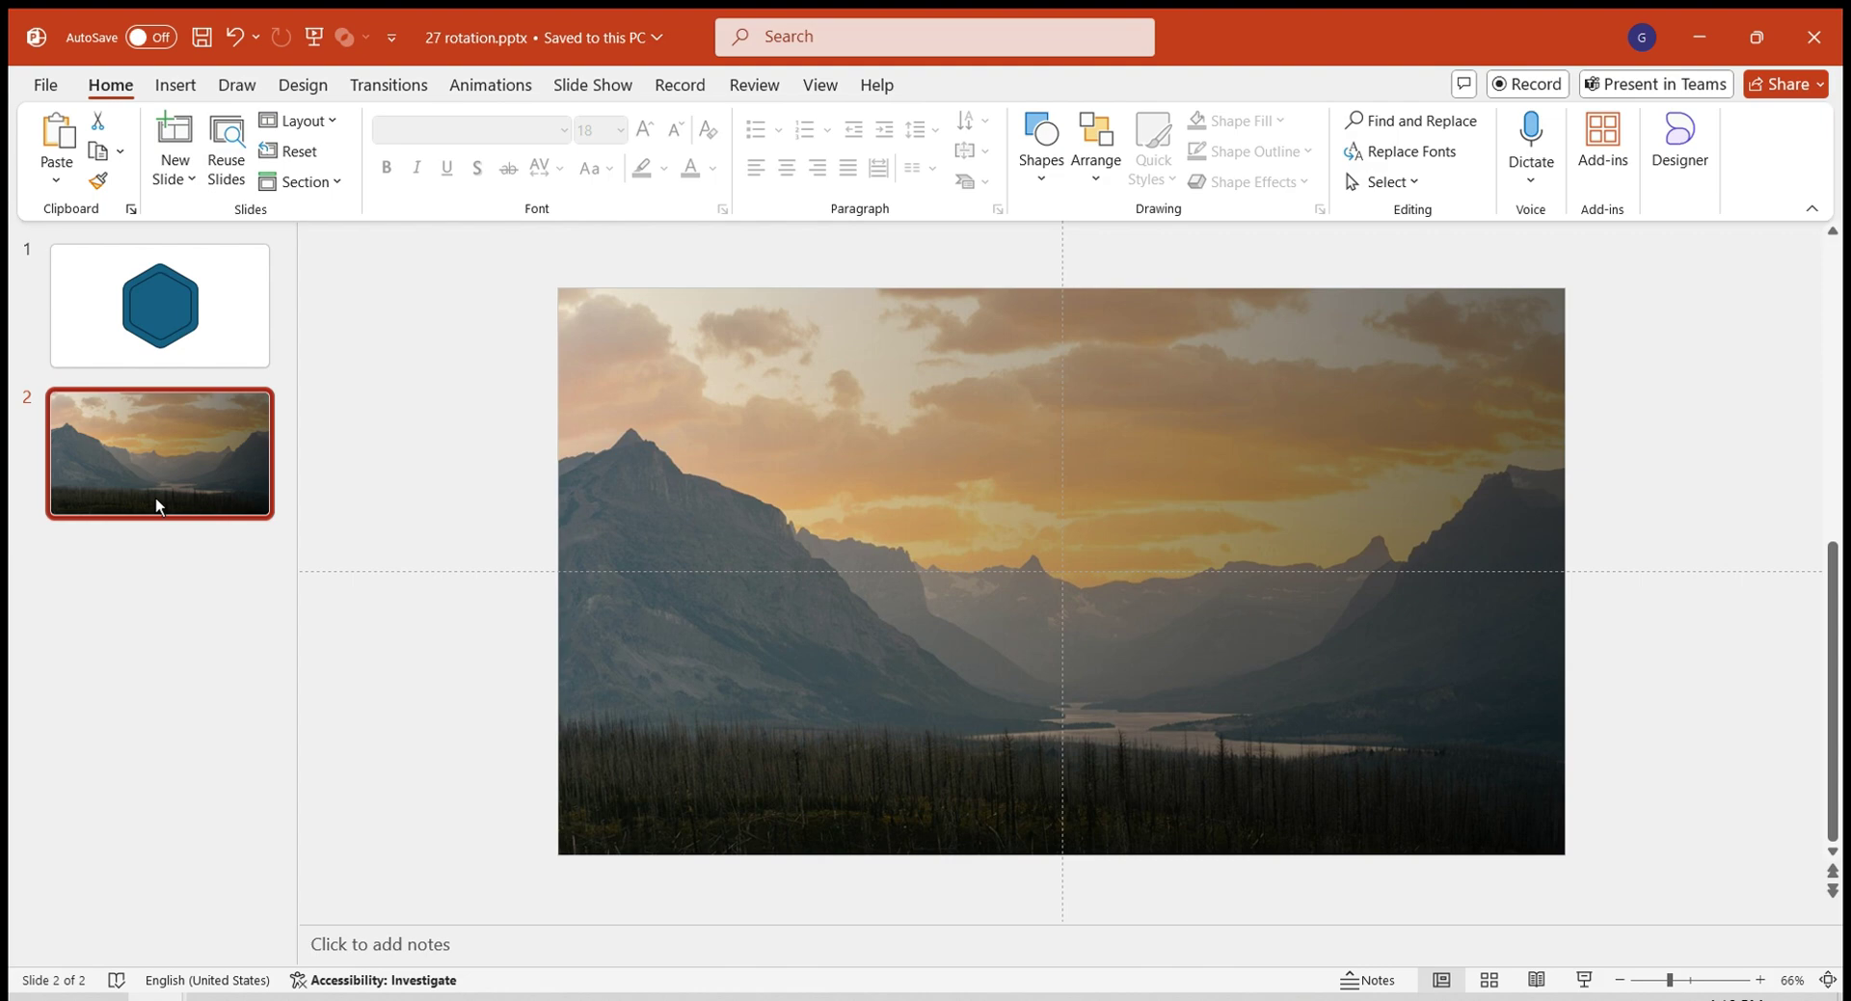
Copy both nested hexagons from slide 1 onto slide 2 and move them together into the slide's left half.
left_click(189, 451)
left_click(158, 299)
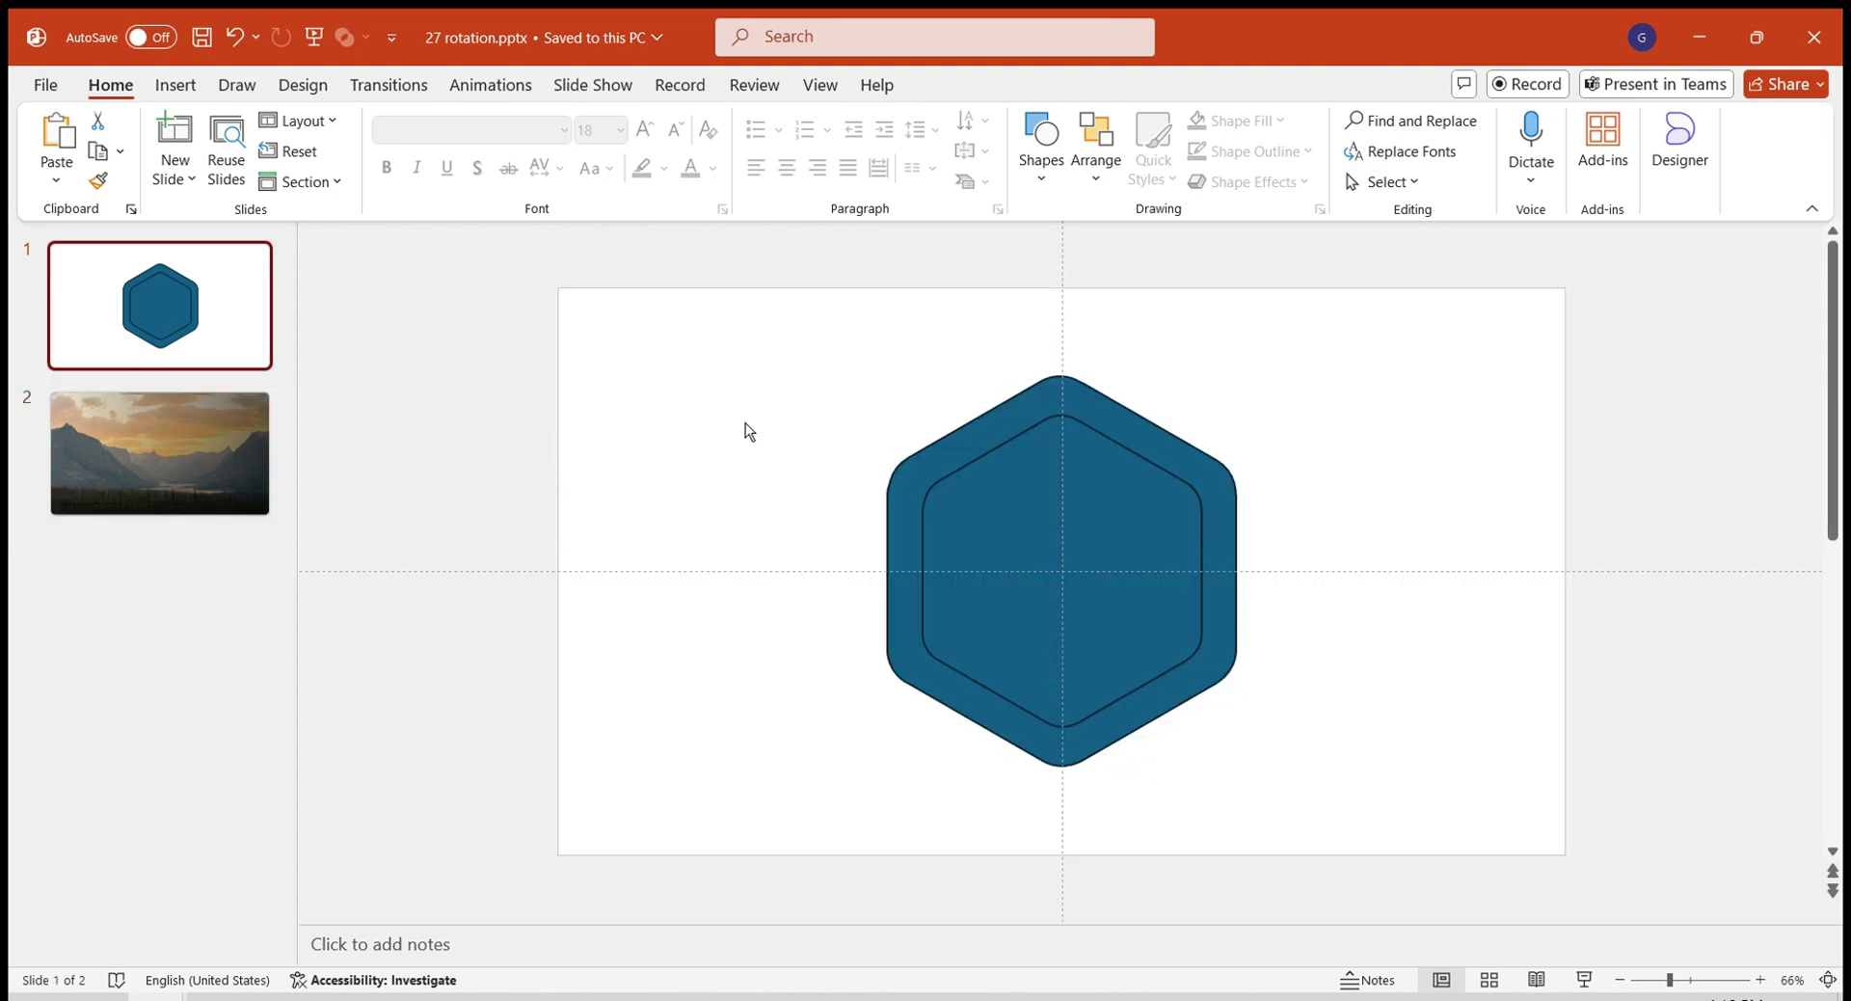
key("ctrl+a")
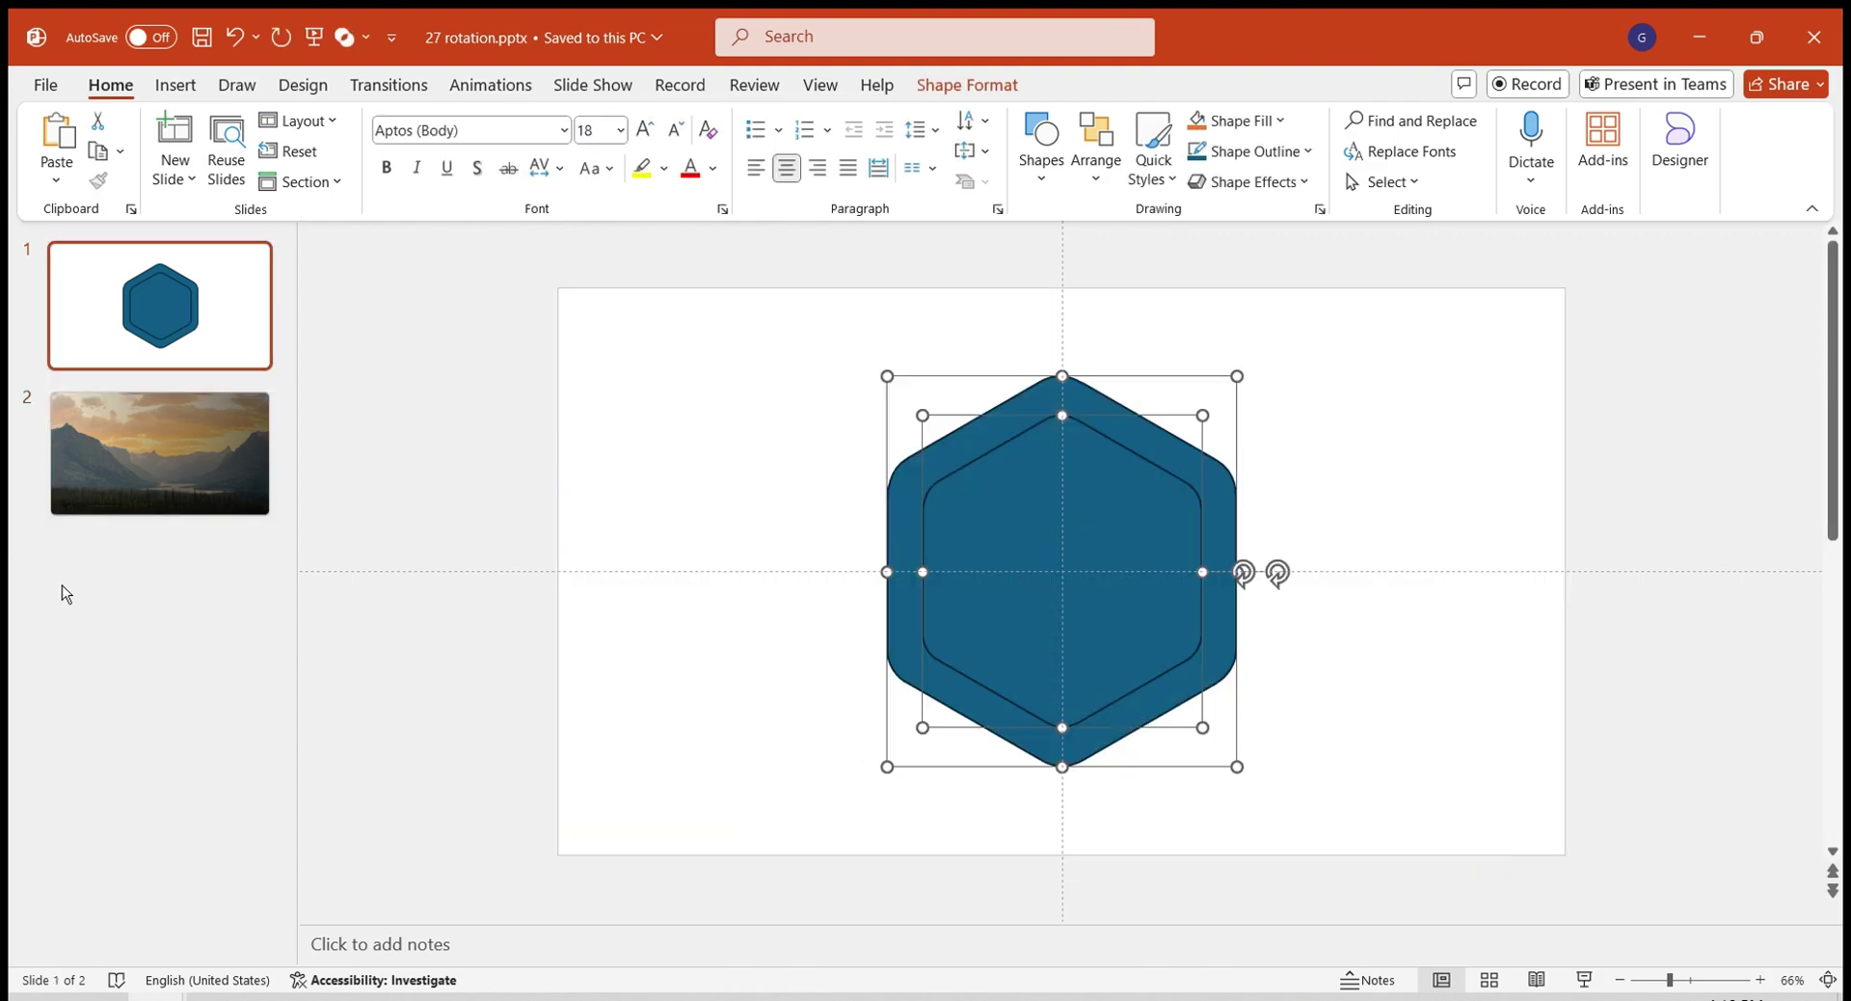
key("ctrl+c")
left_click(159, 453)
key("ctrl+v")
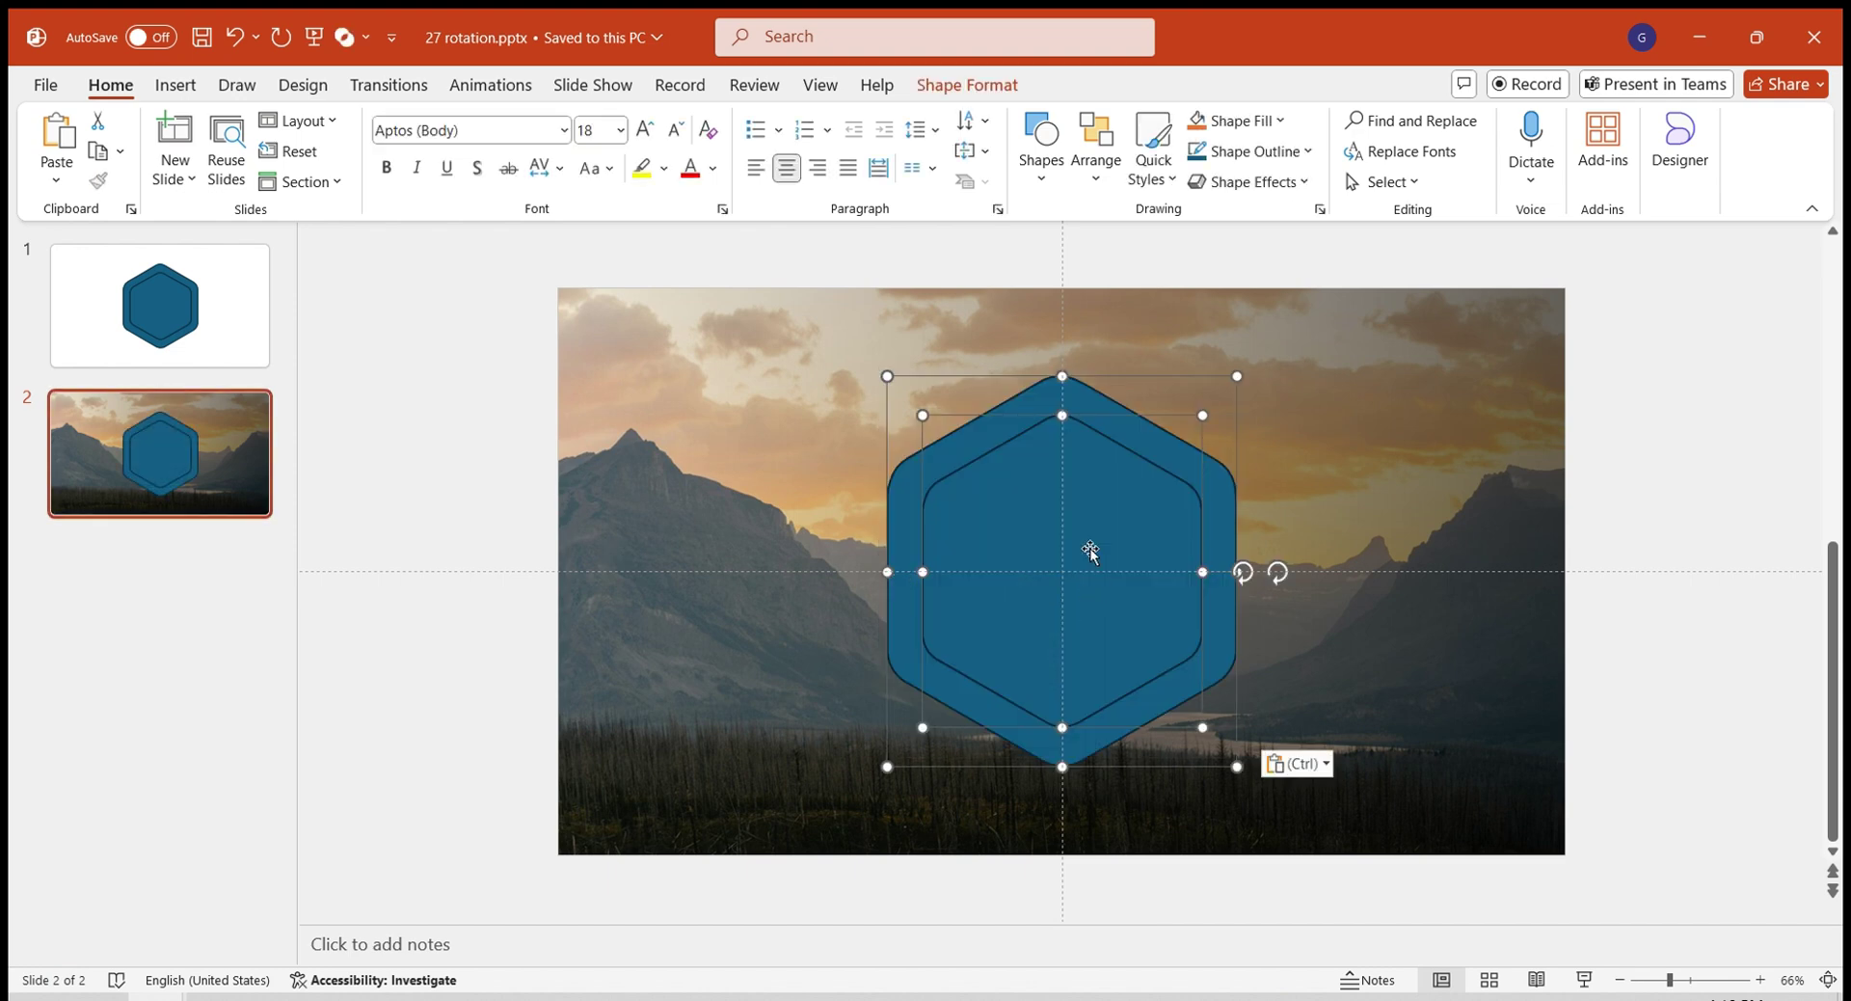
left_click_drag(1090, 551, 839, 537)
Give both hexagons on slide 2 the slide background fill and remove their outlines.
left_click(495, 372)
left_click_drag(506, 306, 1144, 847)
right_click(886, 730)
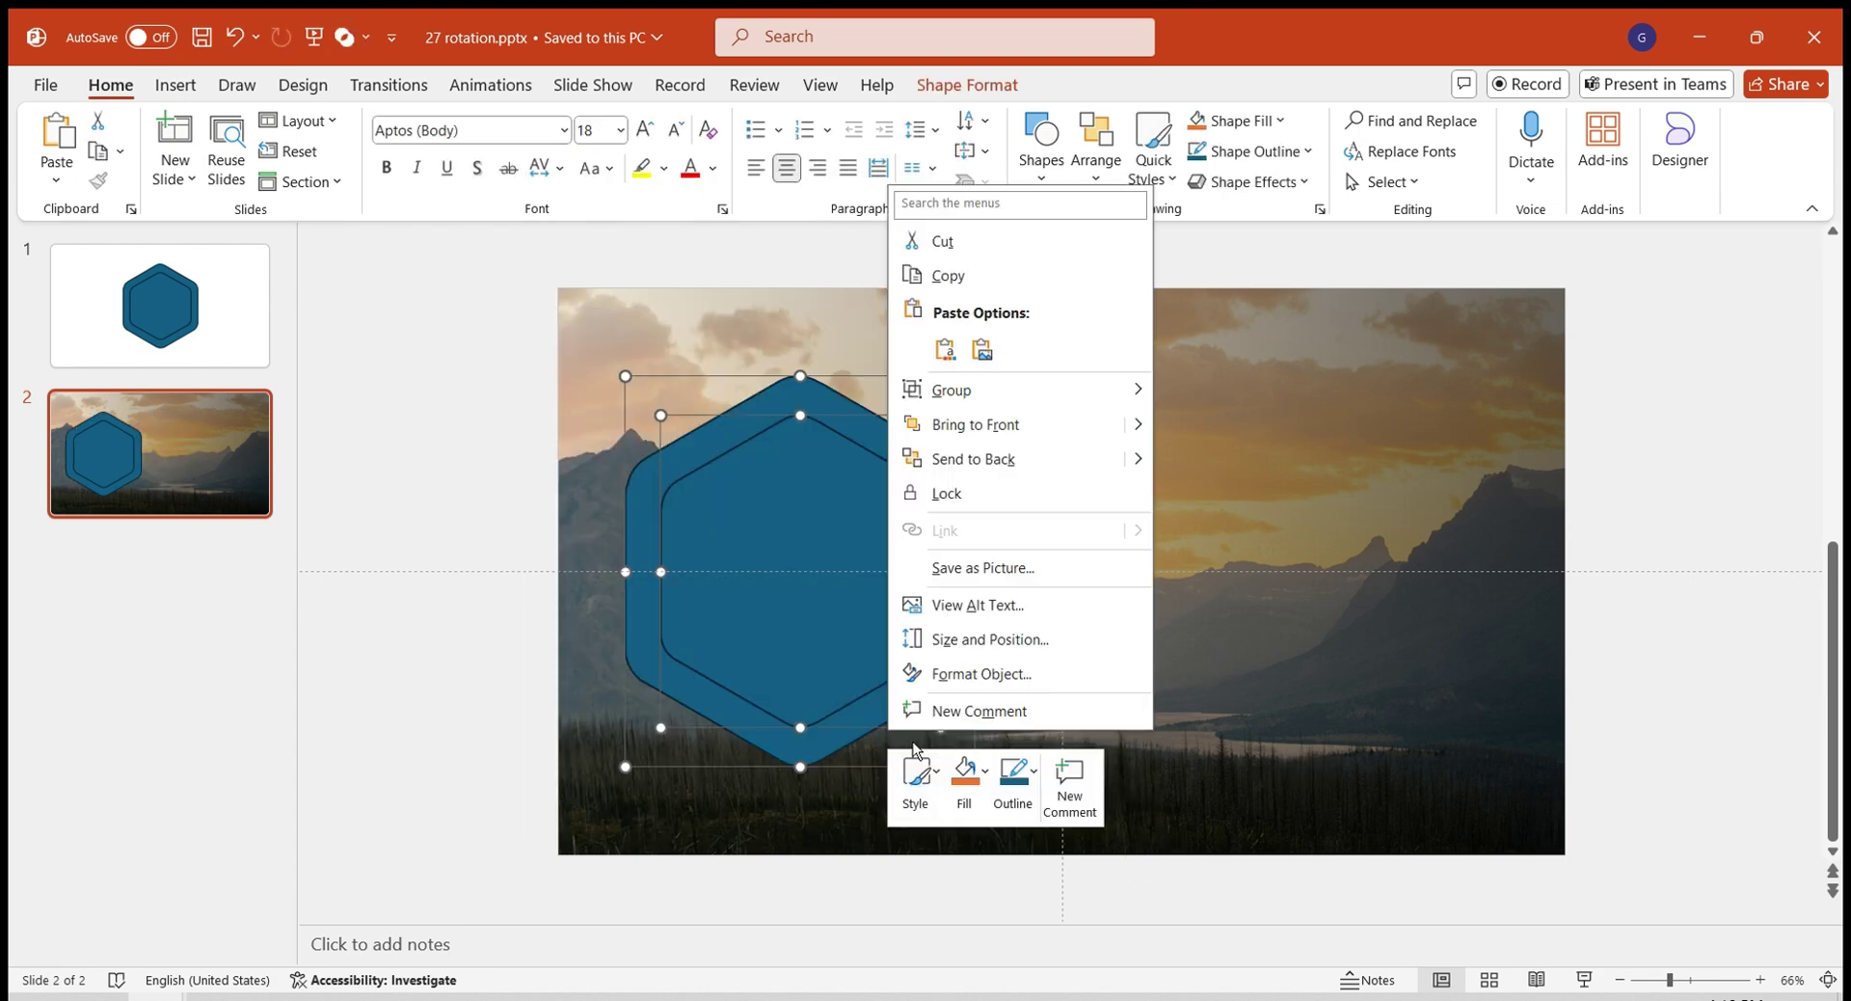
left_click(985, 674)
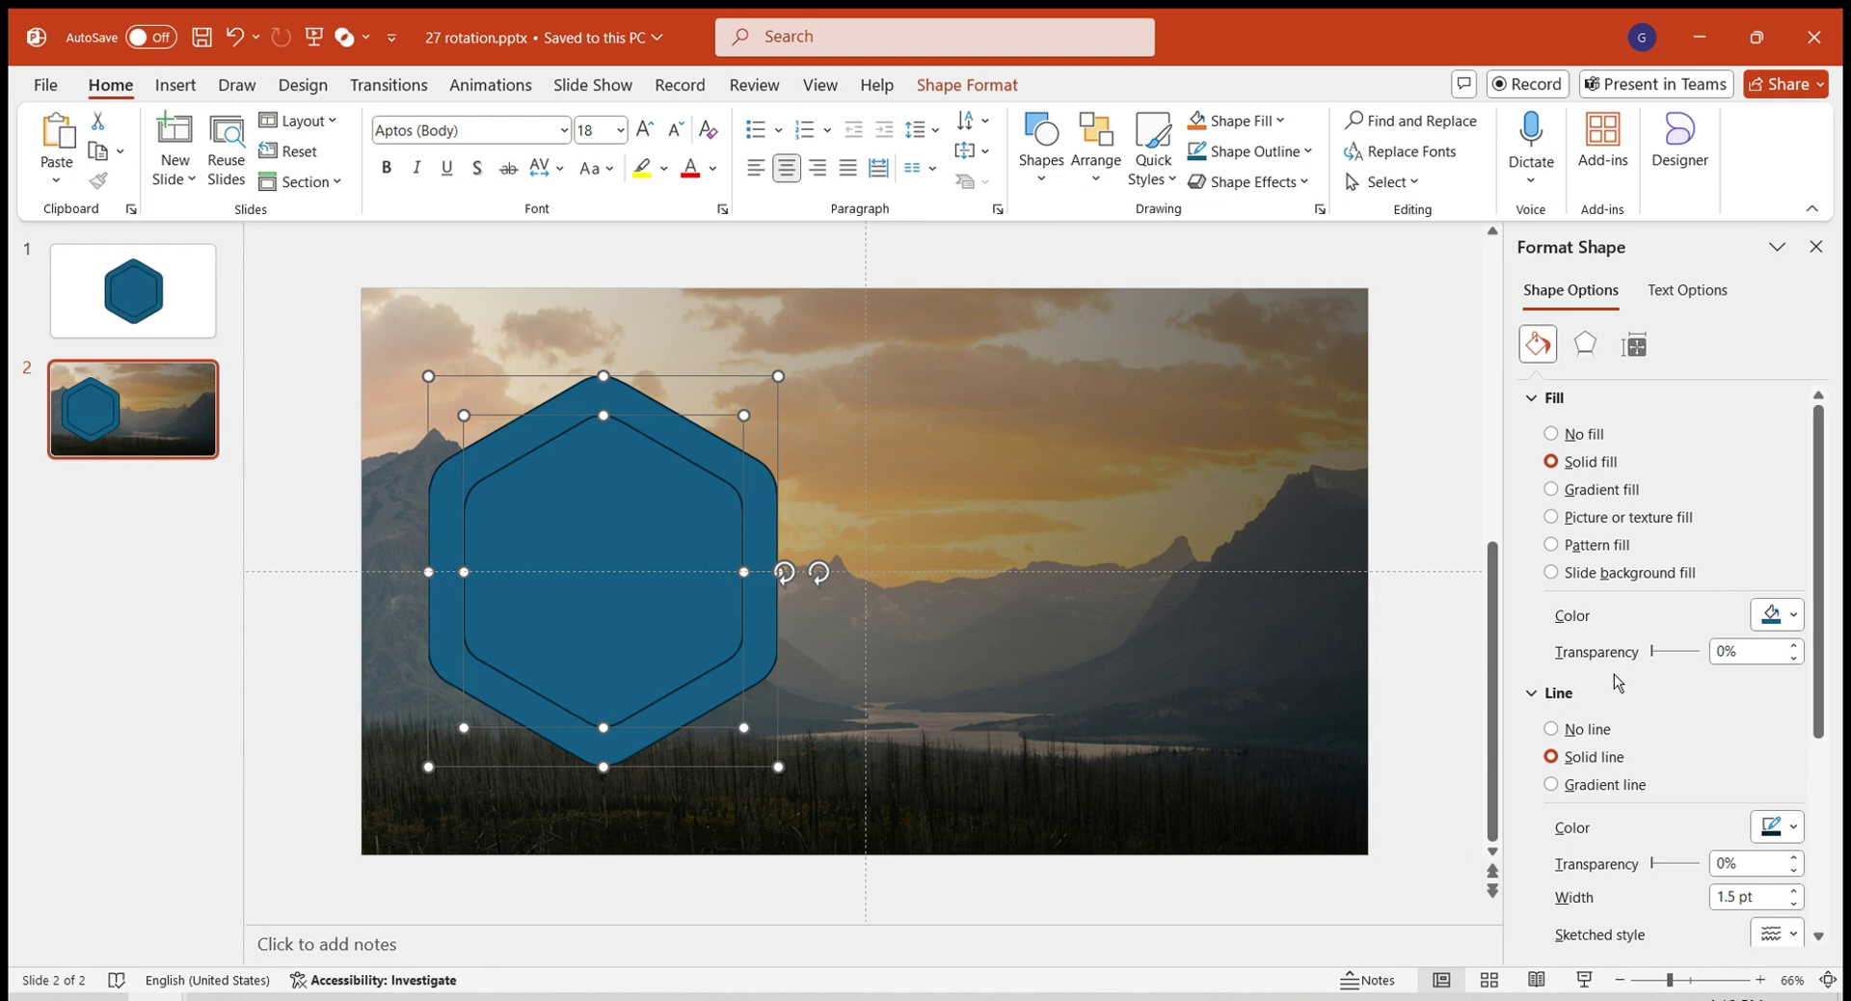
left_click(1615, 574)
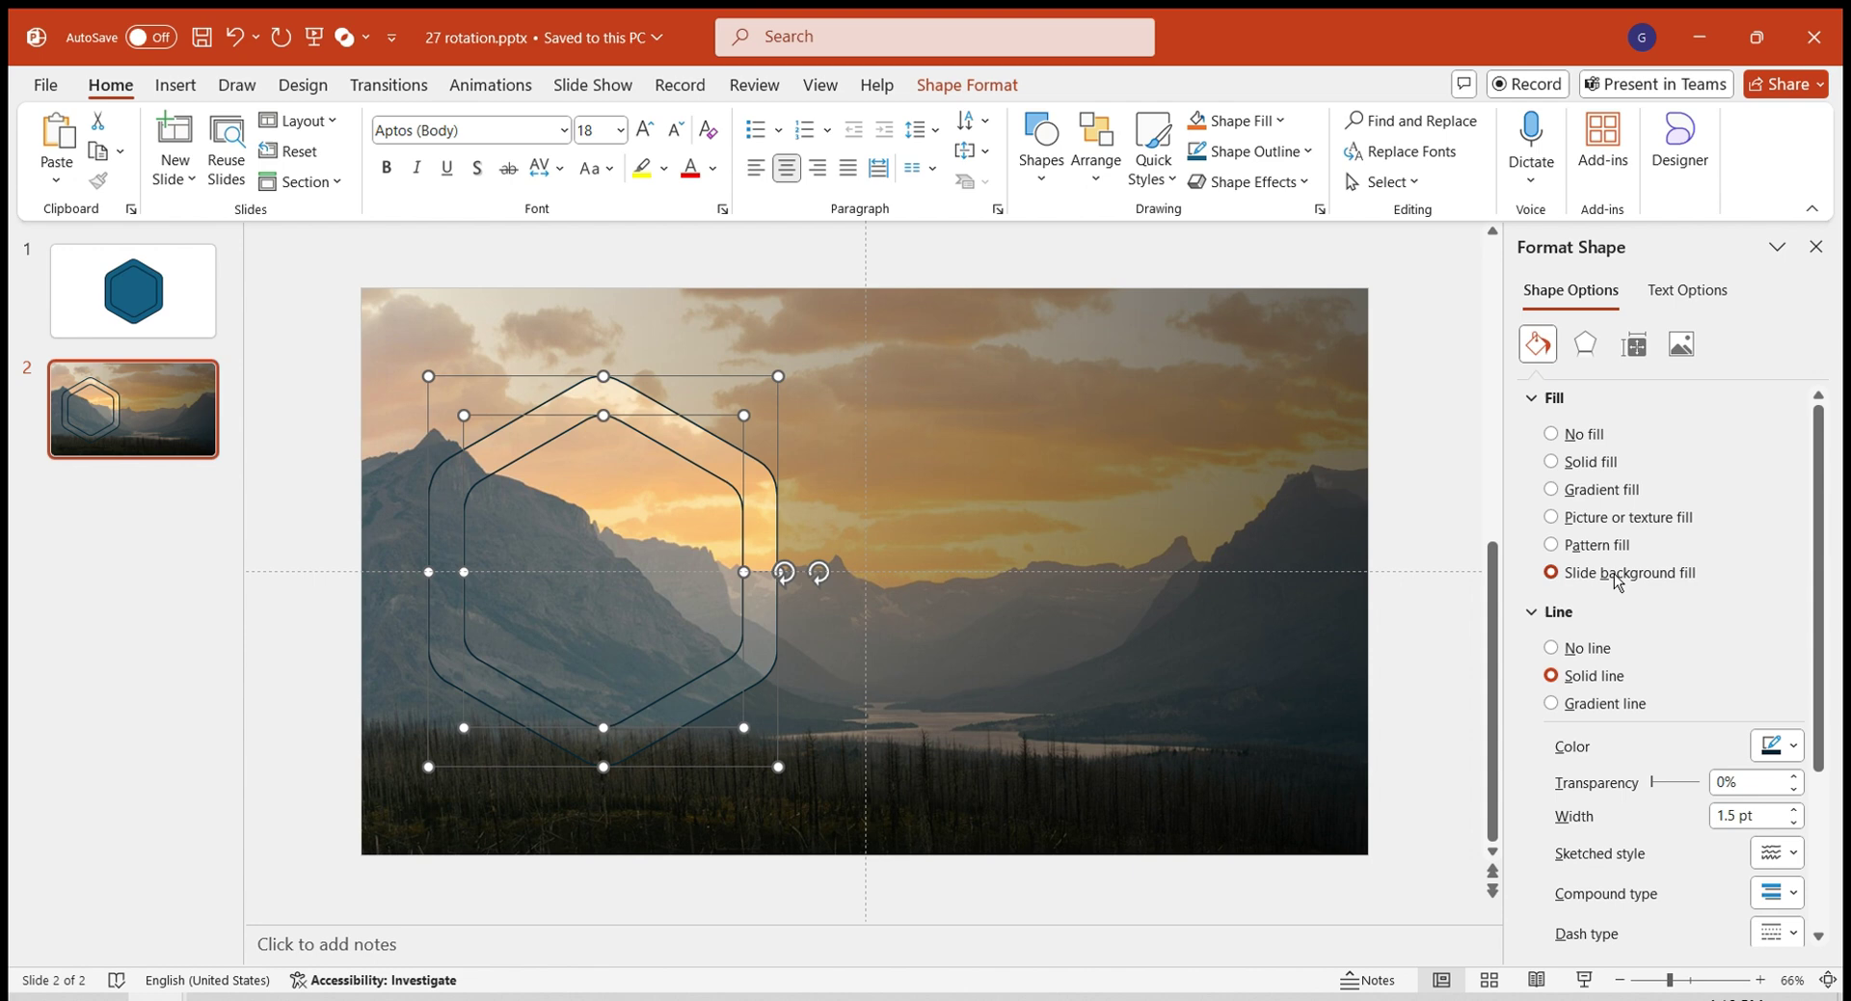
left_click(1552, 647)
Apply a centered outer shadow to both hexagons with 10% transparency and 15 pt blur.
left_click(1585, 345)
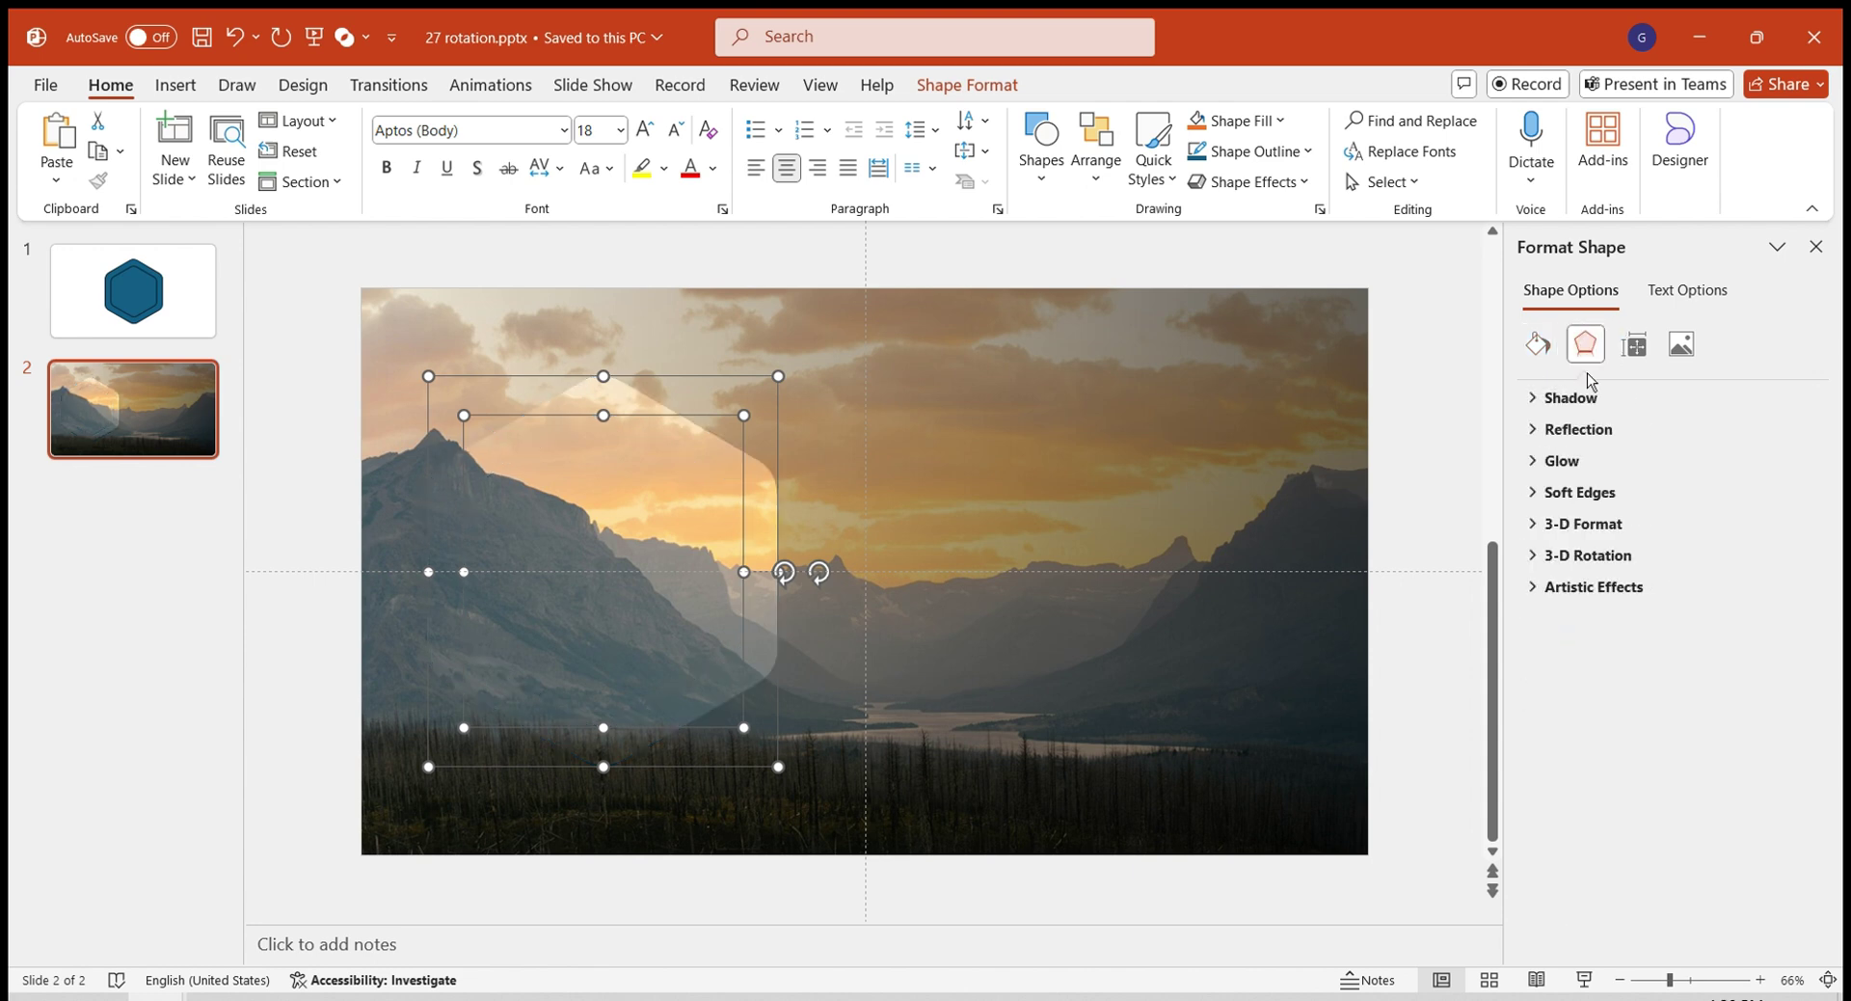
left_click(1571, 397)
left_click(1776, 431)
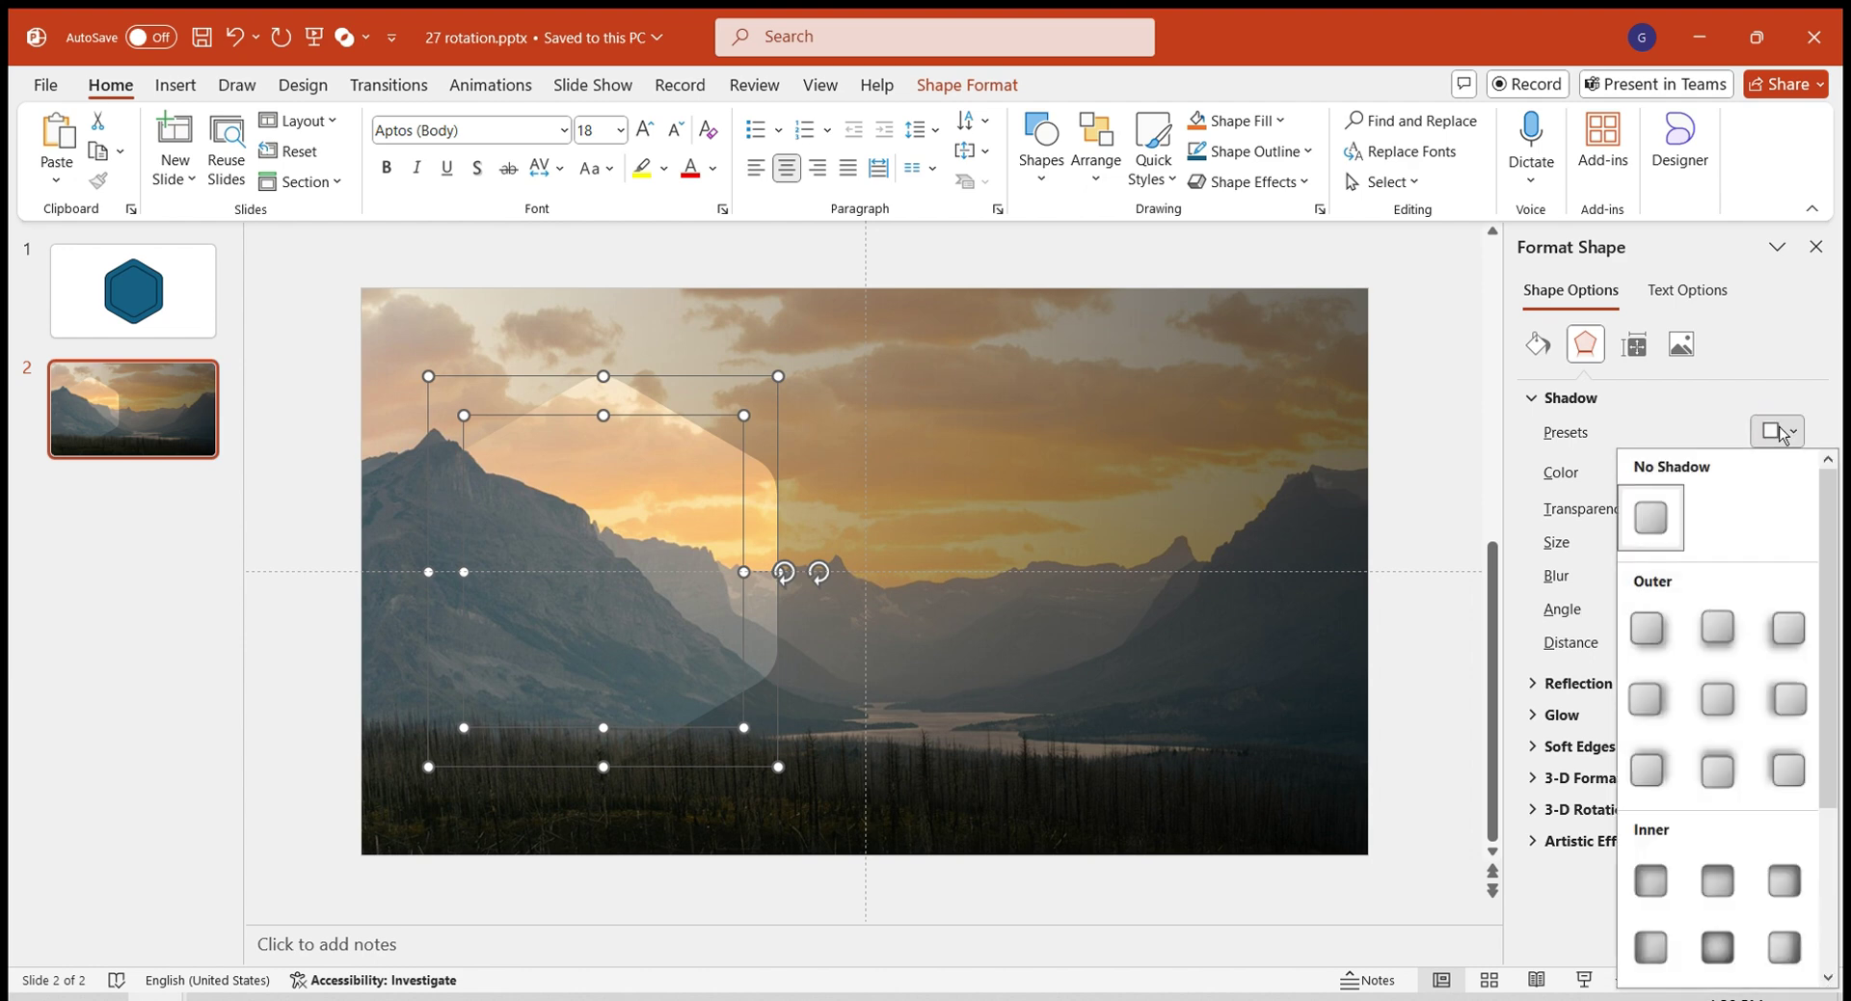
left_click(1717, 698)
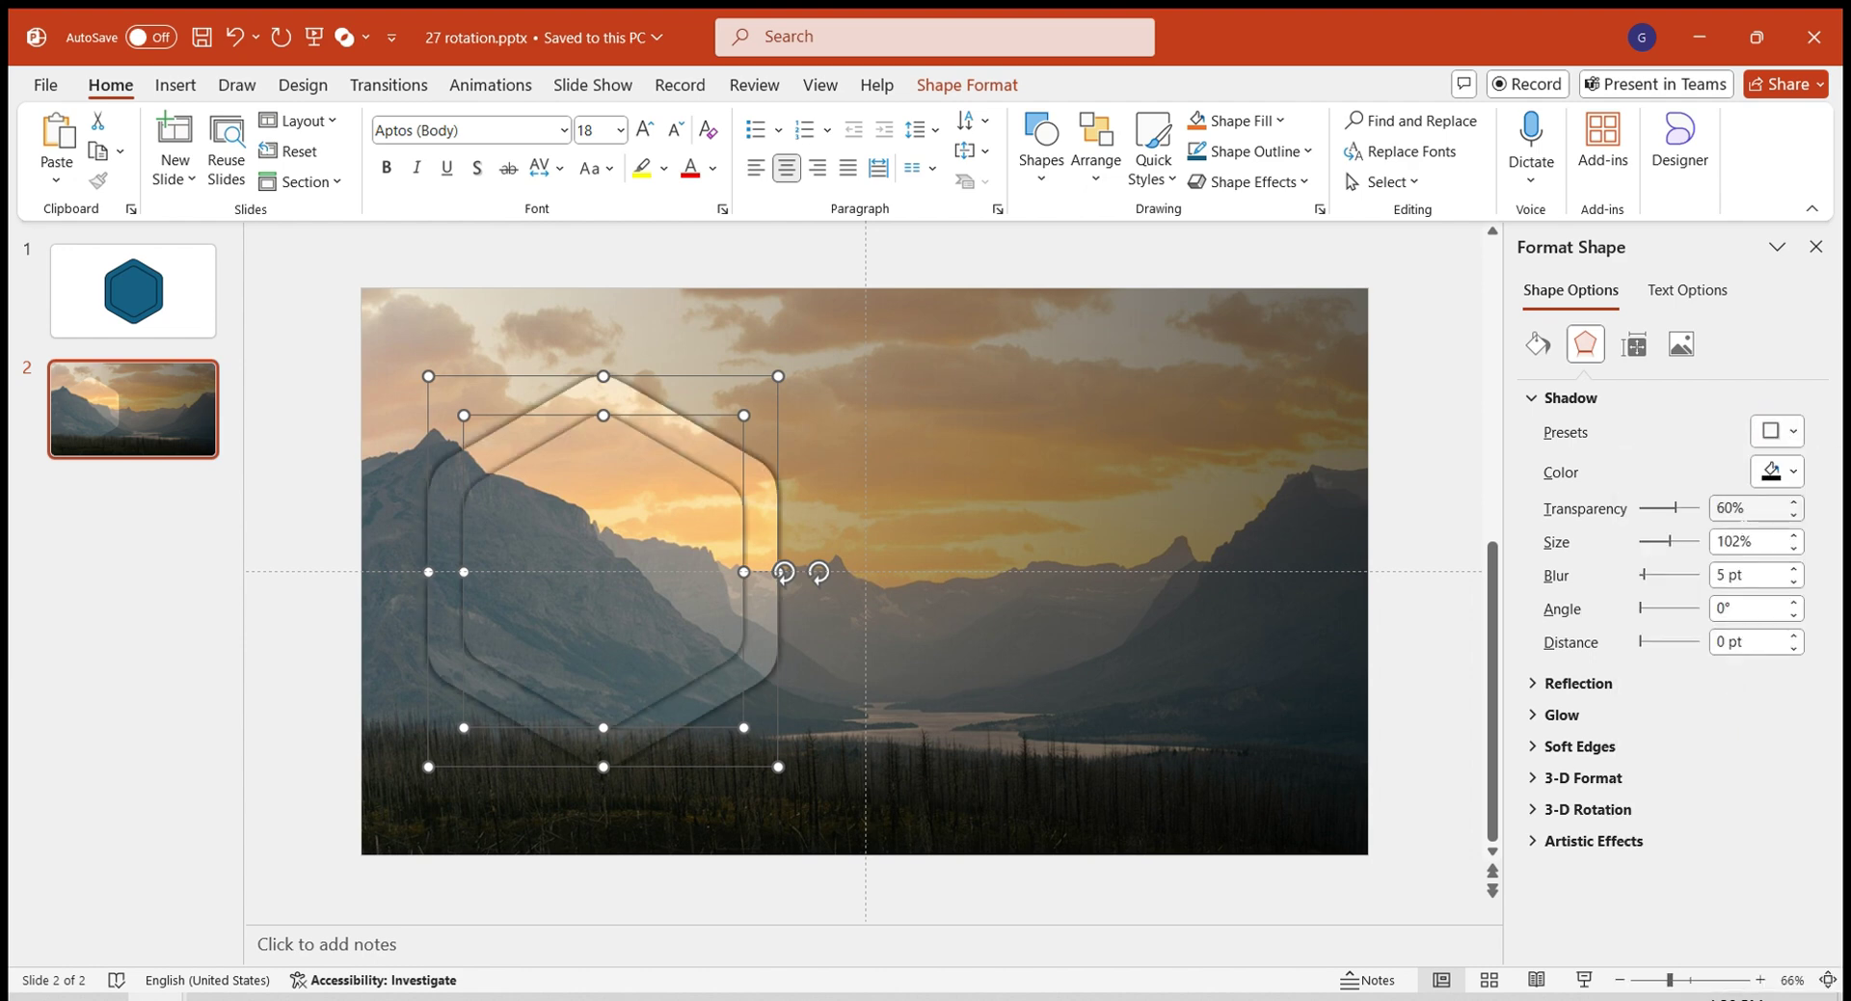
left_click(1714, 508)
double_click(1710, 508)
type("1")
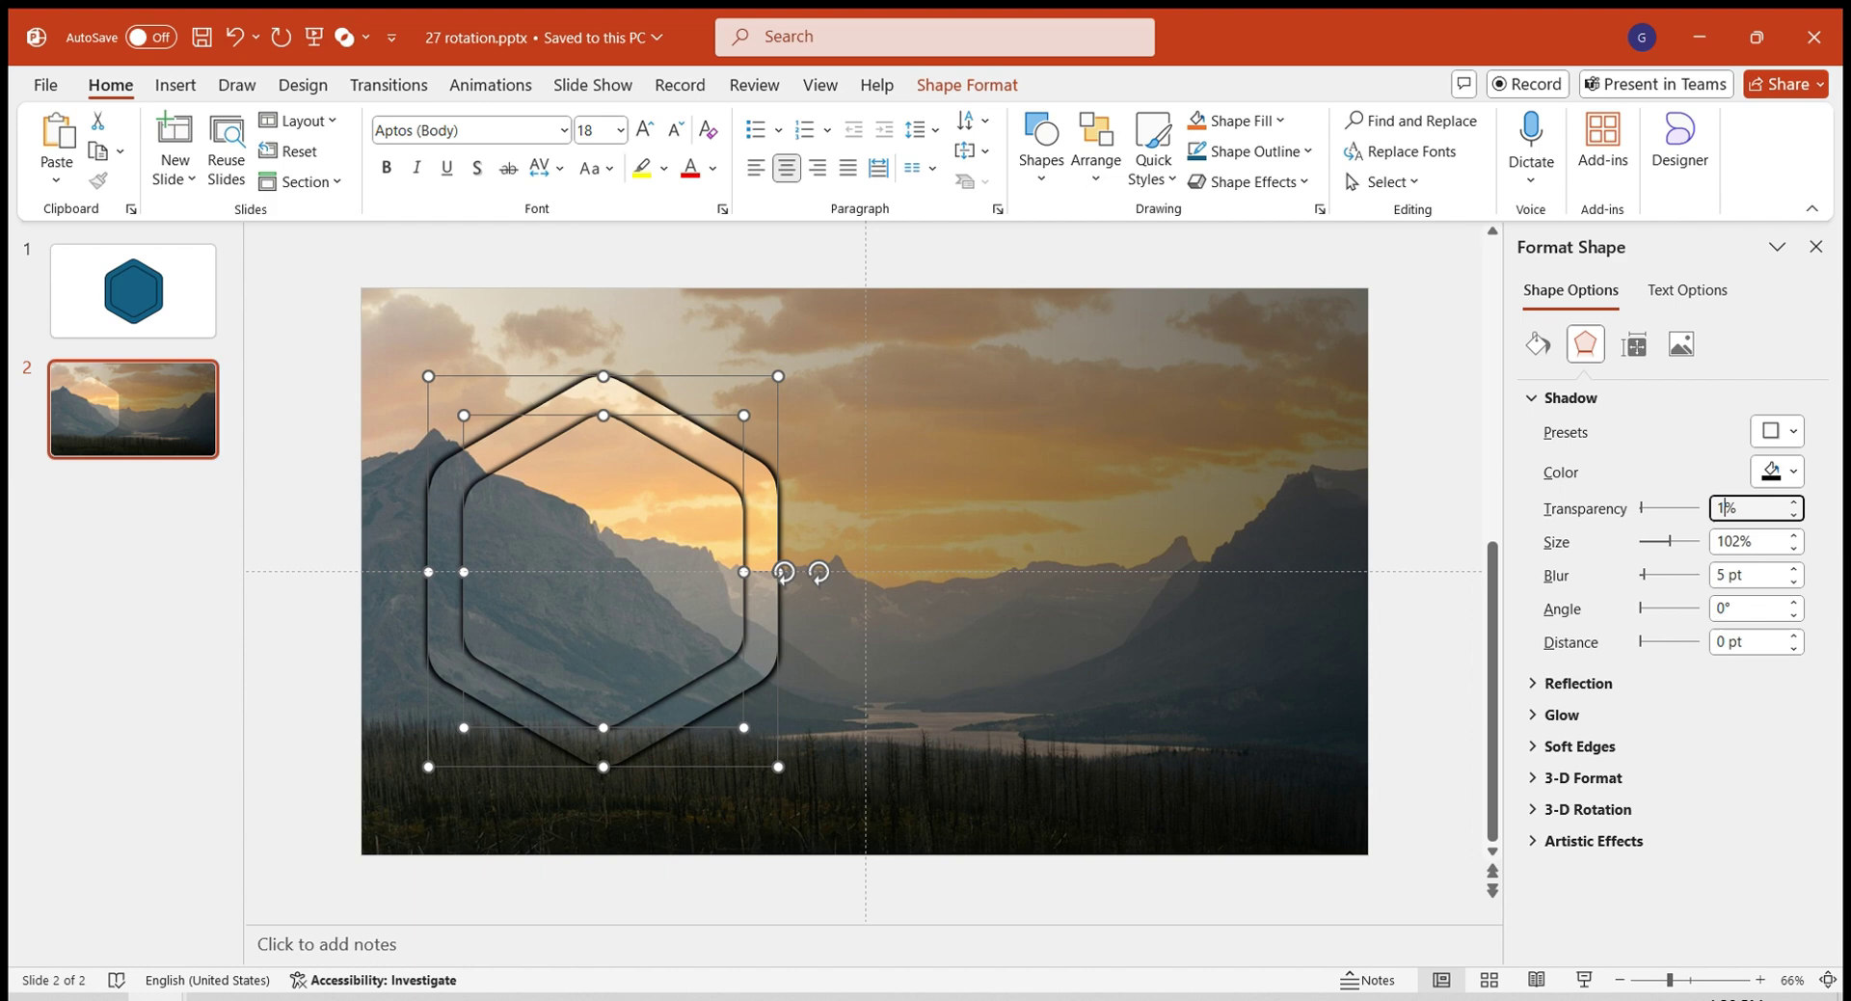
type("0")
double_click(1715, 574)
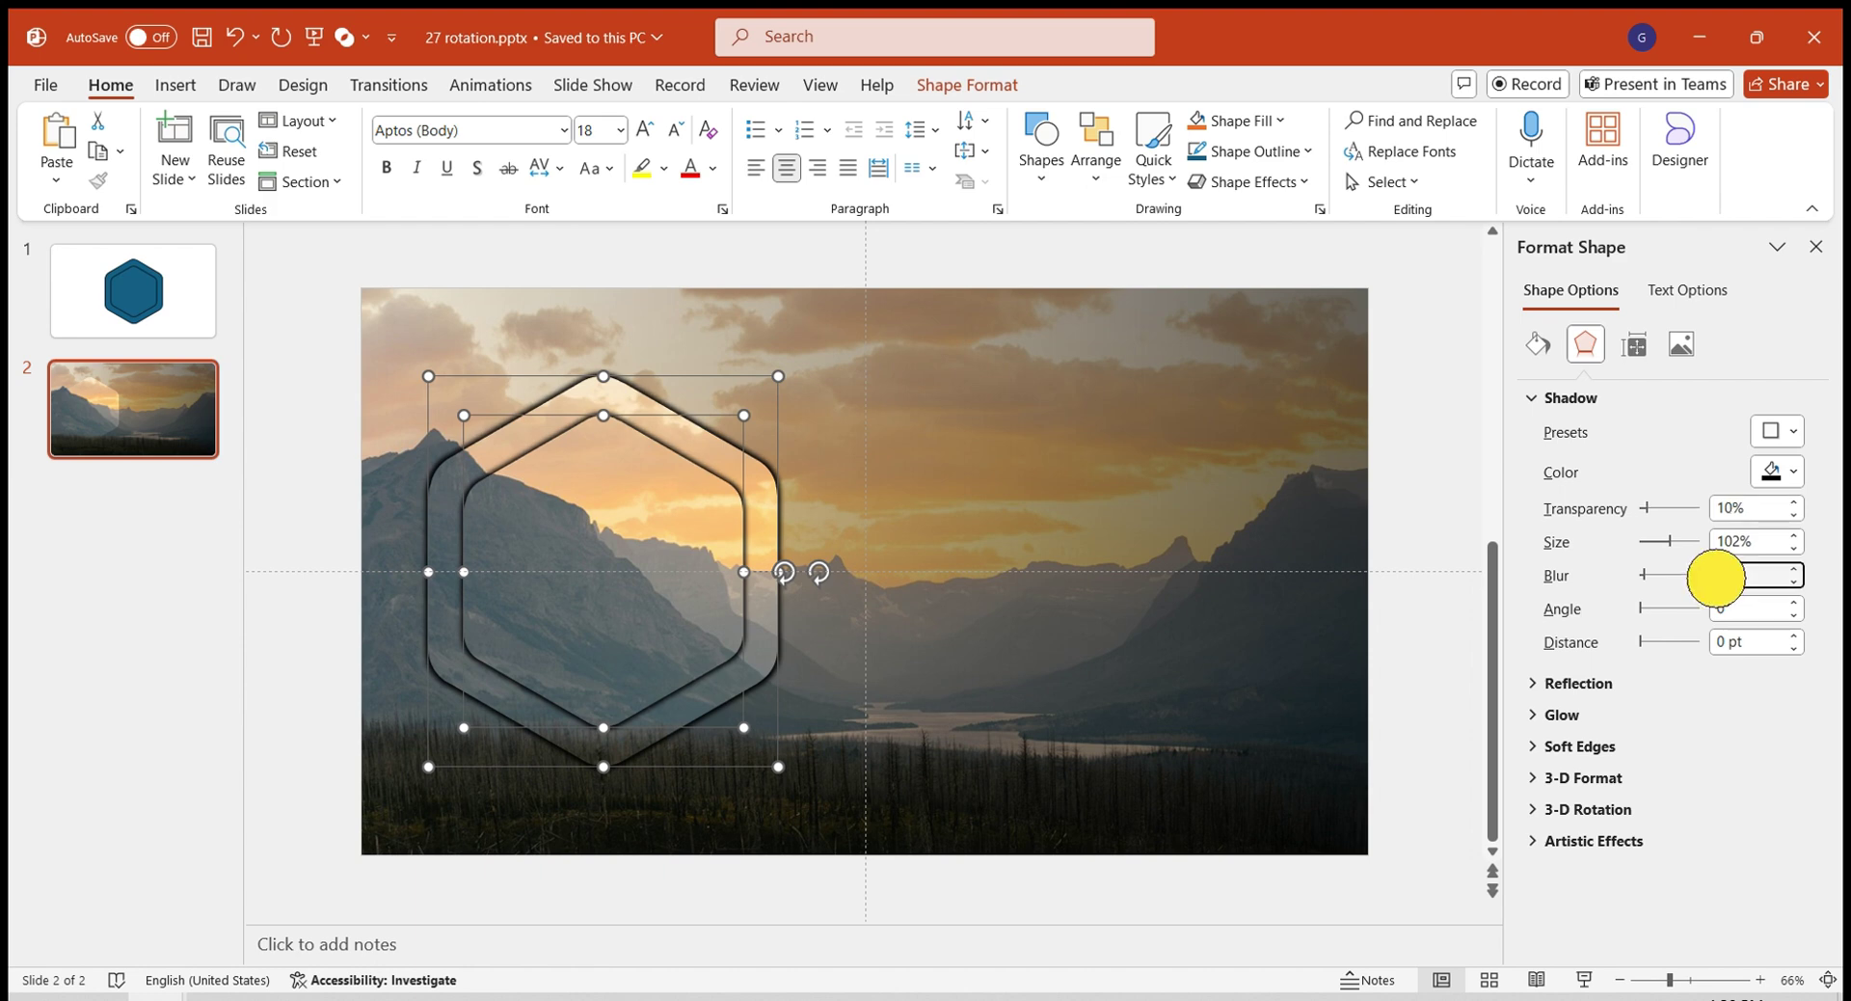
type("15")
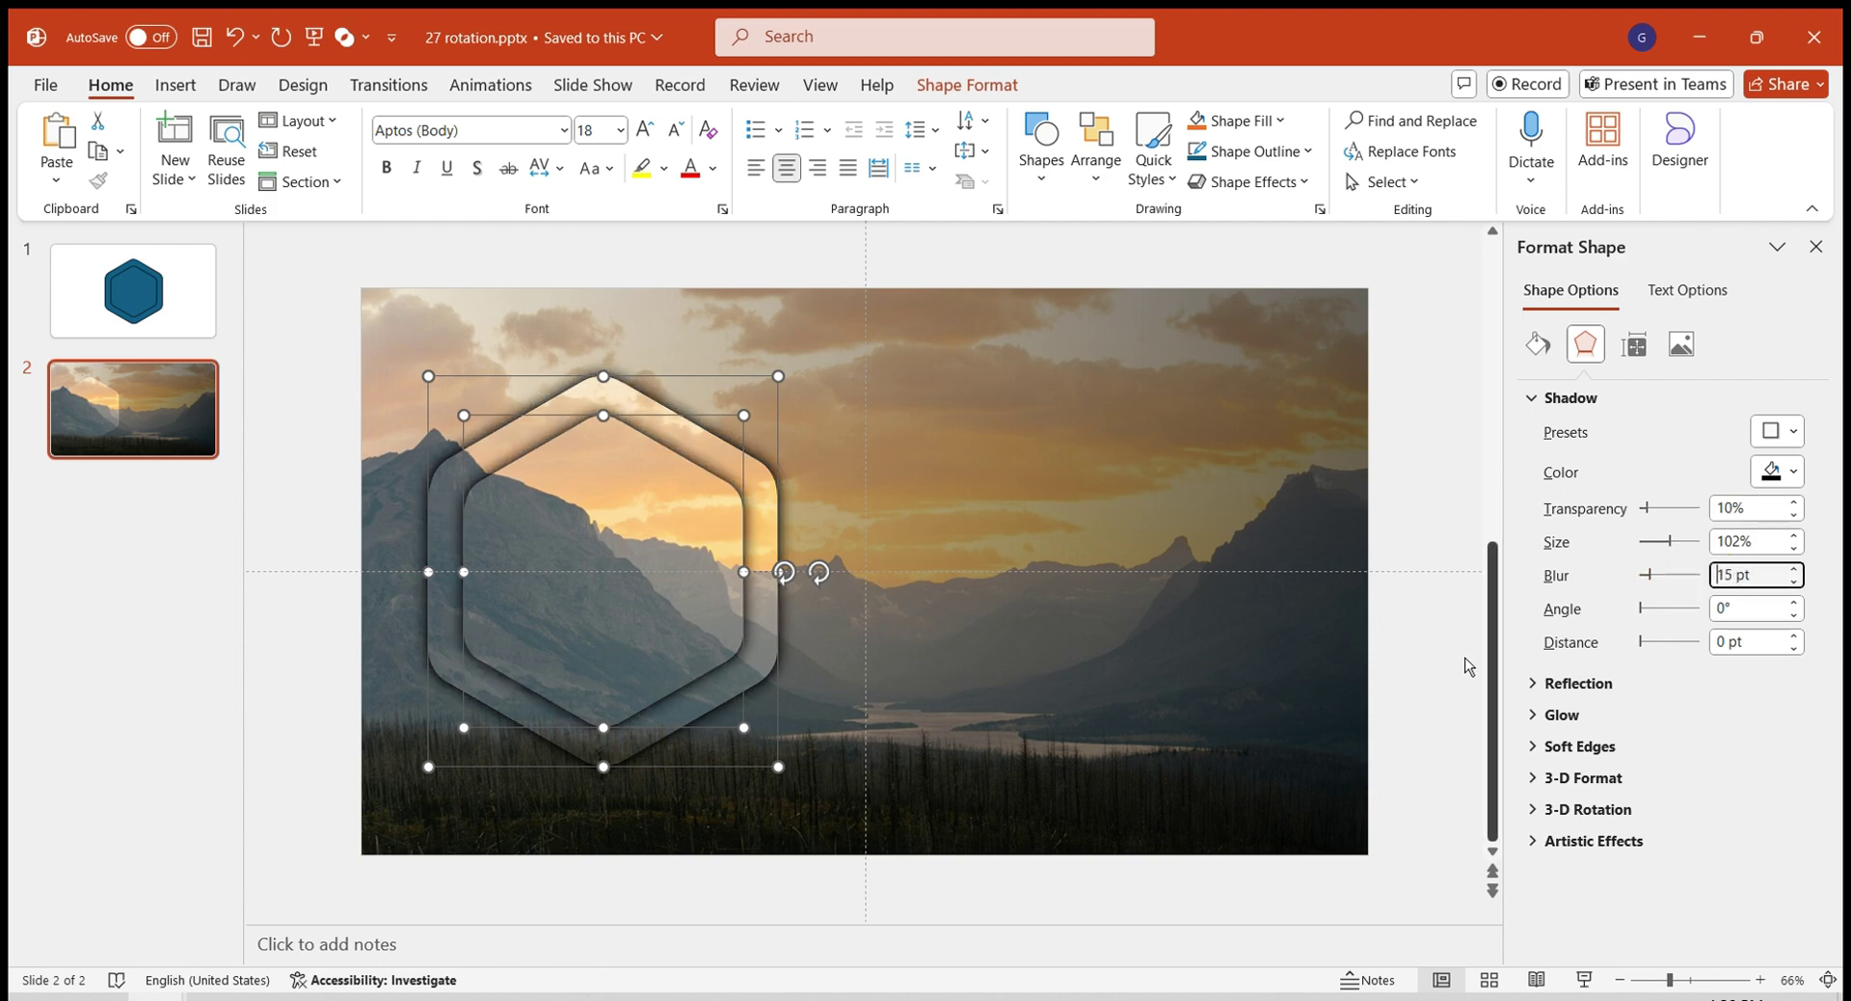
left_click(1442, 670)
Add a text box containing "s" inside the inner hexagon.
key("alt+n")
key("x")
left_click_drag(542, 529, 674, 627)
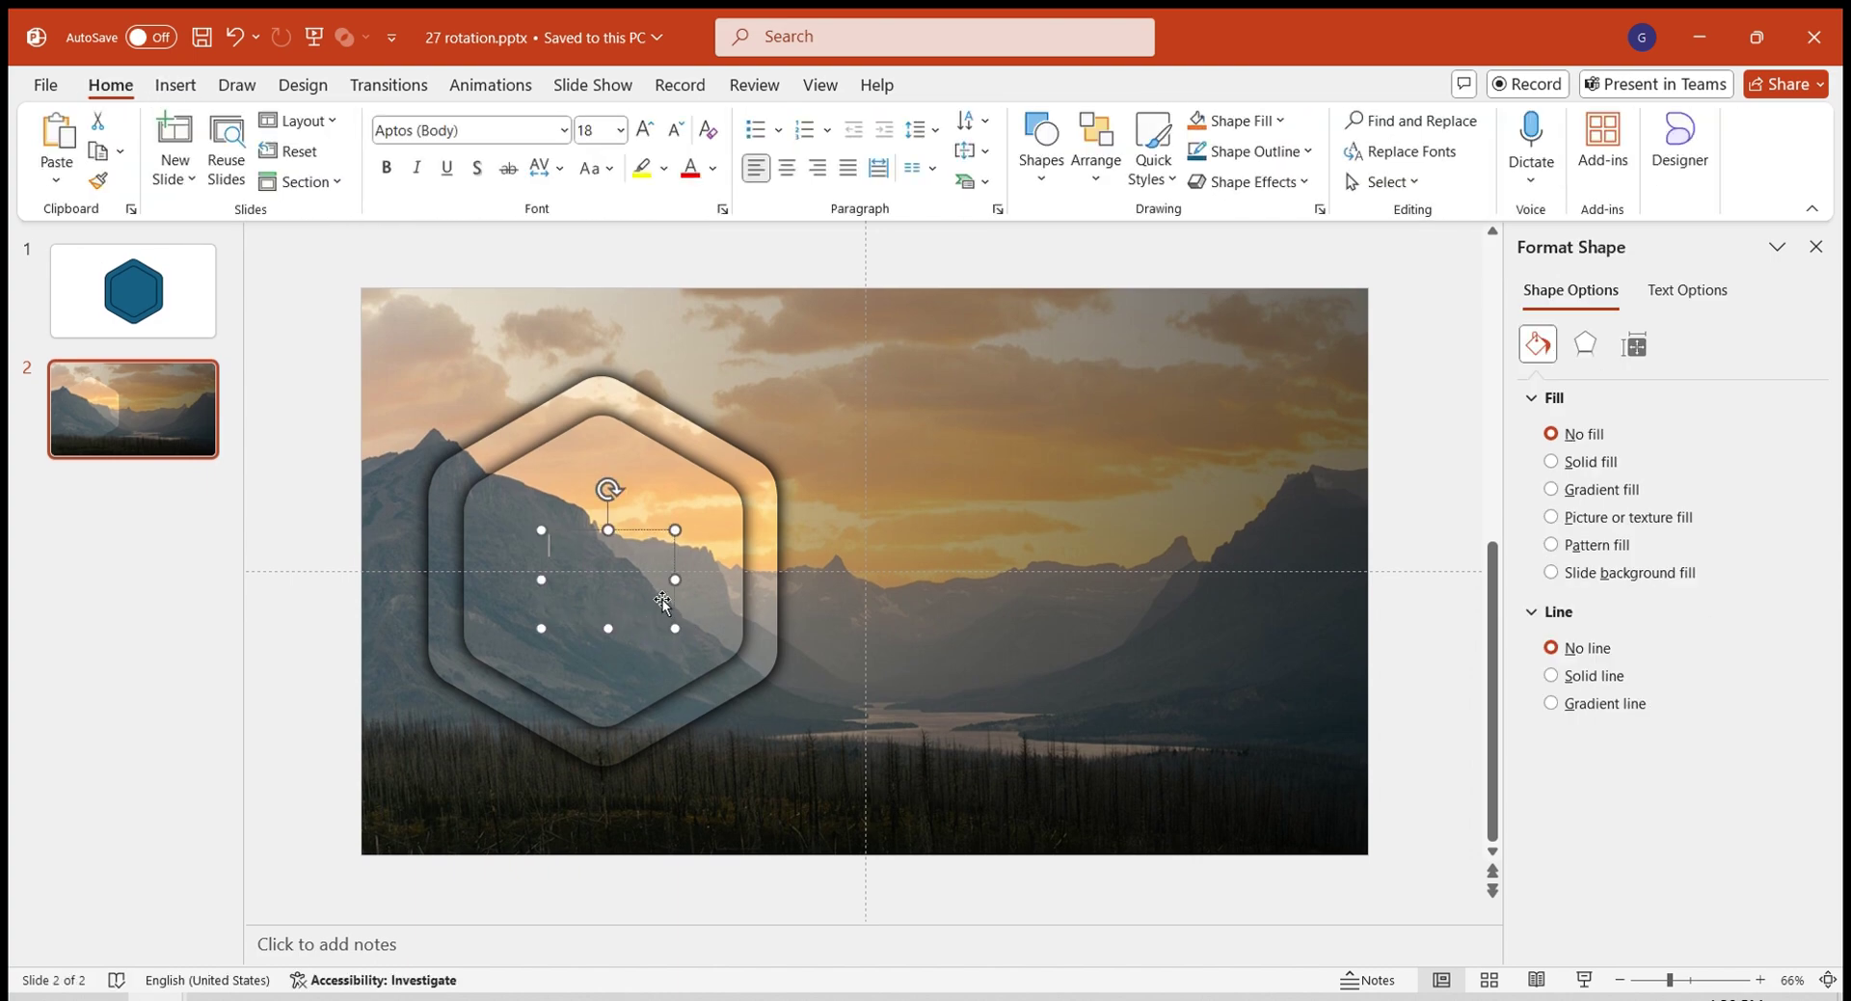
type("s")
Set the letter in the Facon font at size 160 and place it in the middle of the inner hexagon.
key("ctrl+a")
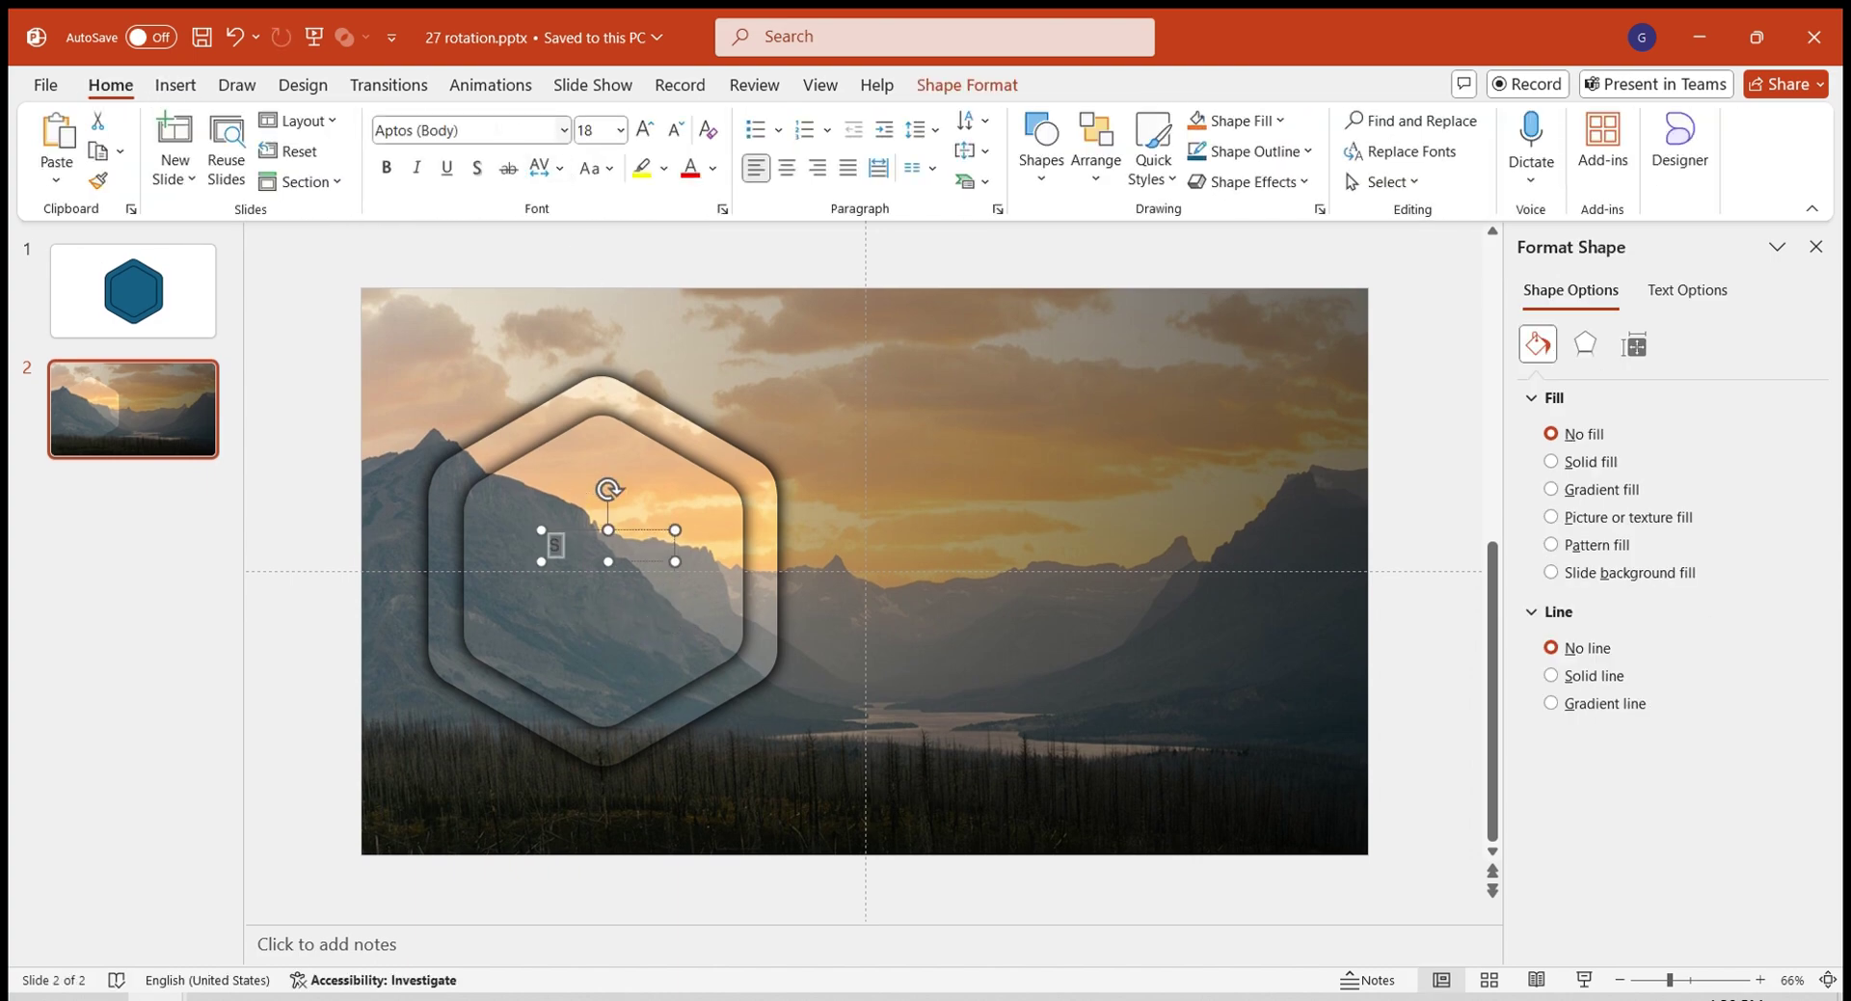
key("ctrl+shift+f")
type("Facon")
key("Return")
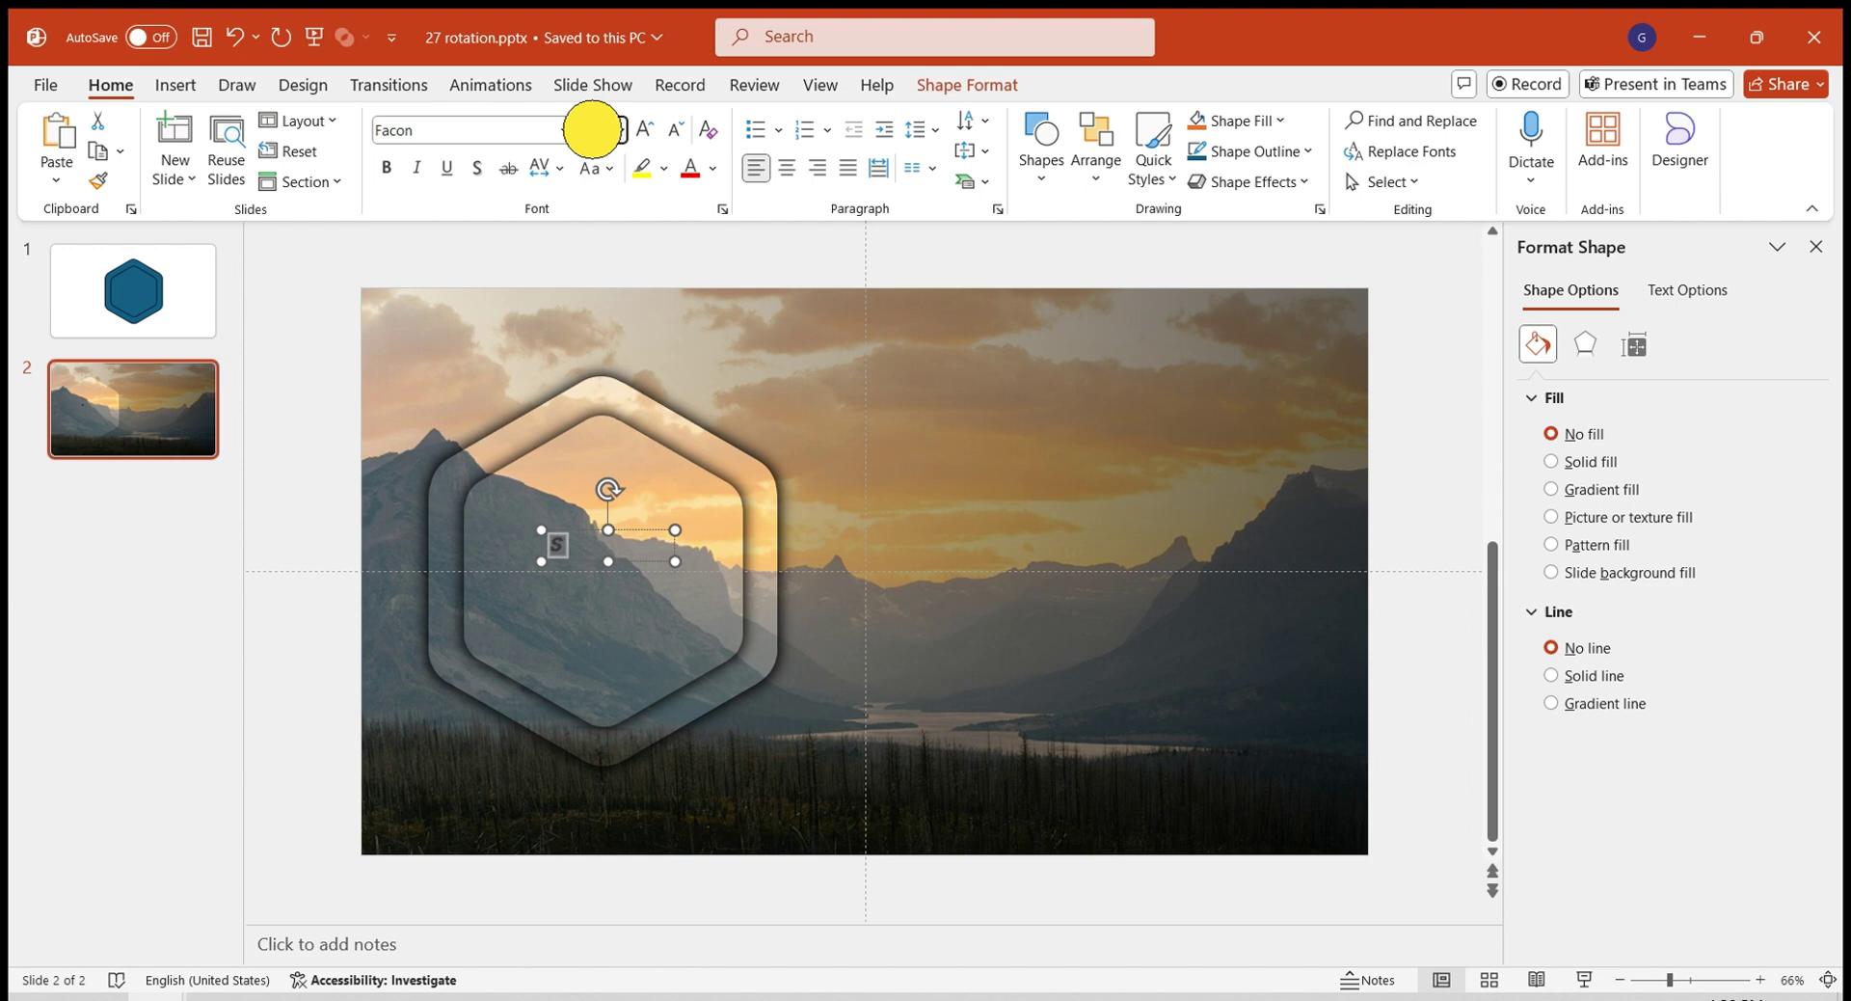
left_click(590, 130)
type("160")
key("Return")
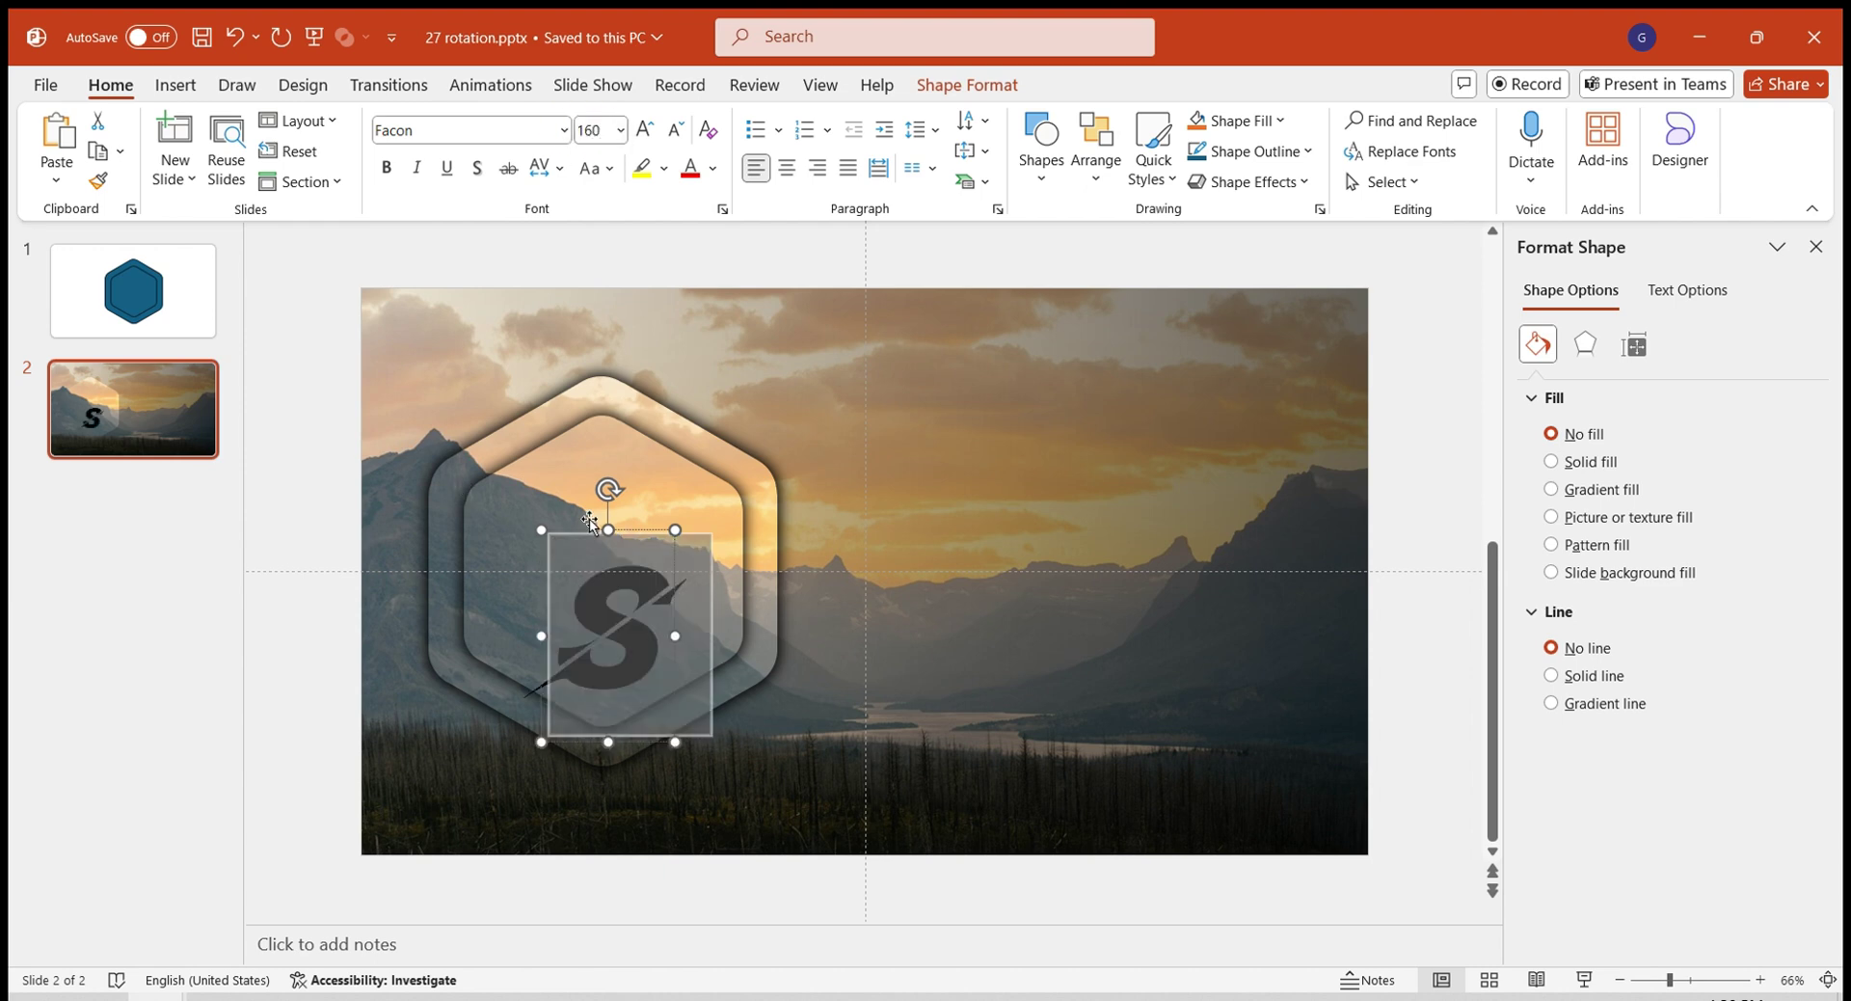
left_click_drag(590, 522, 574, 461)
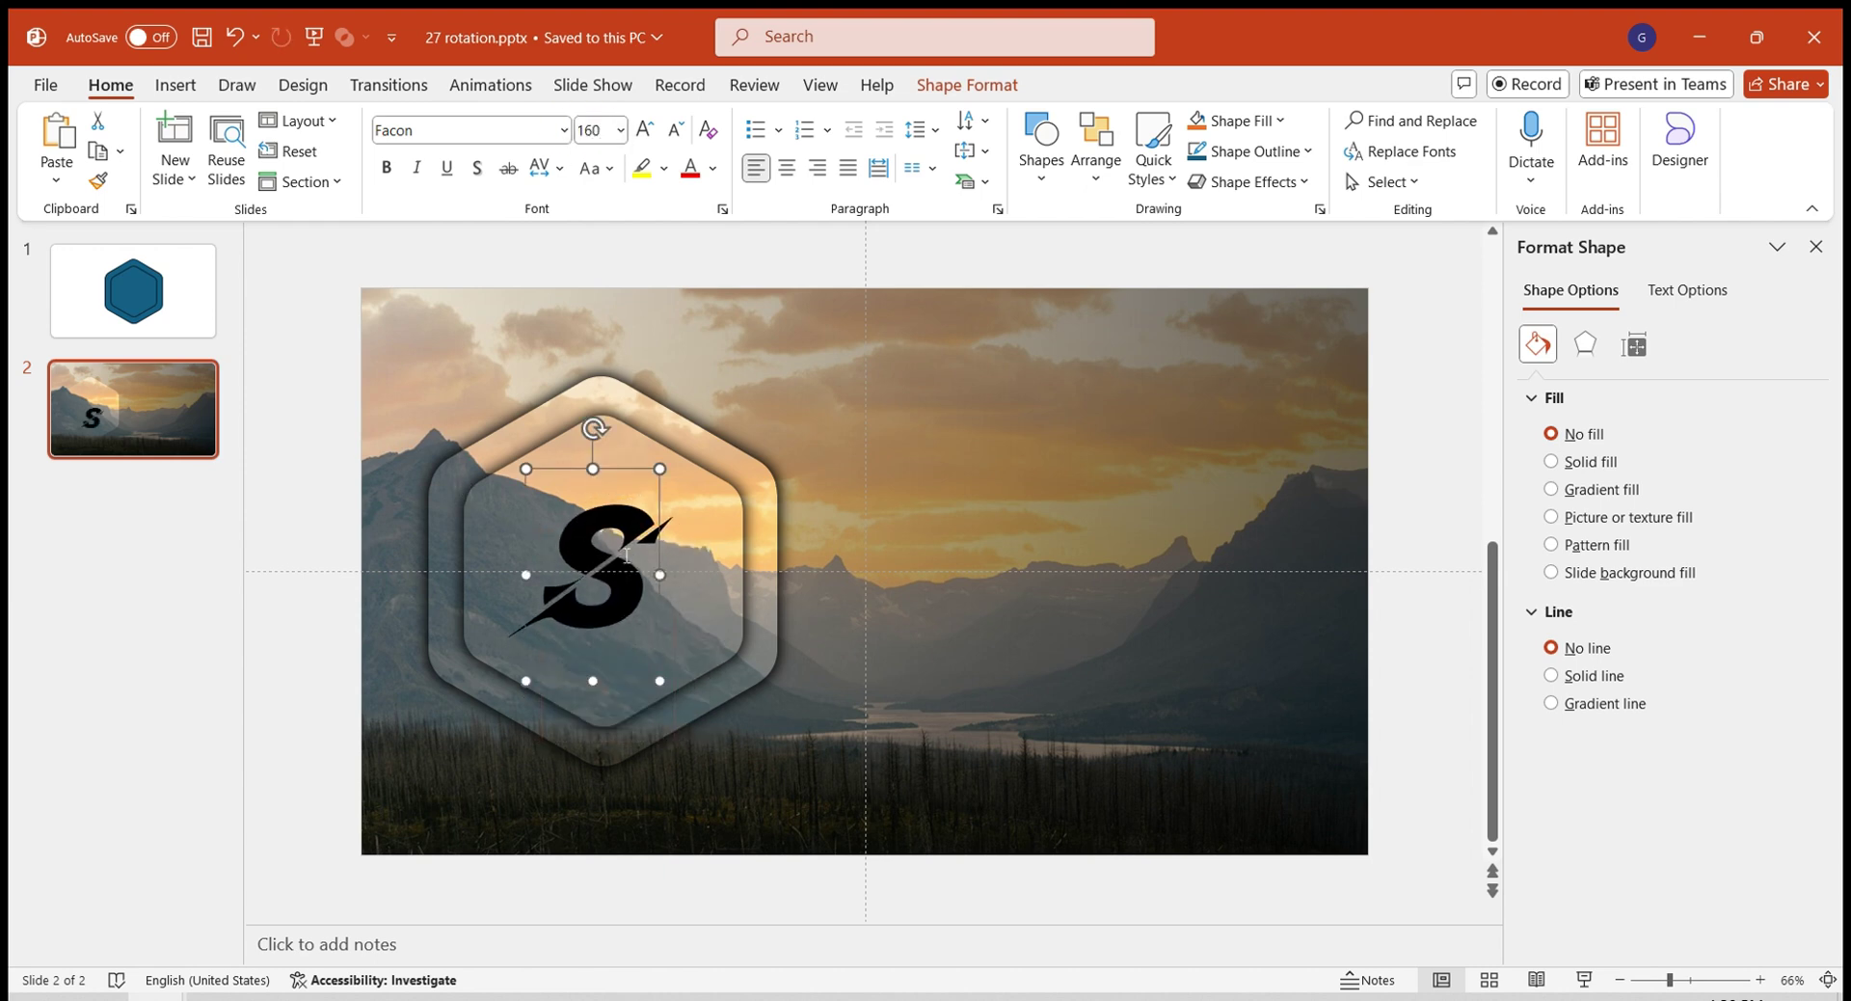
Change the letter's text fill color to white.
double_click(569, 575)
left_click(1687, 291)
left_click(1777, 586)
left_click(1656, 700)
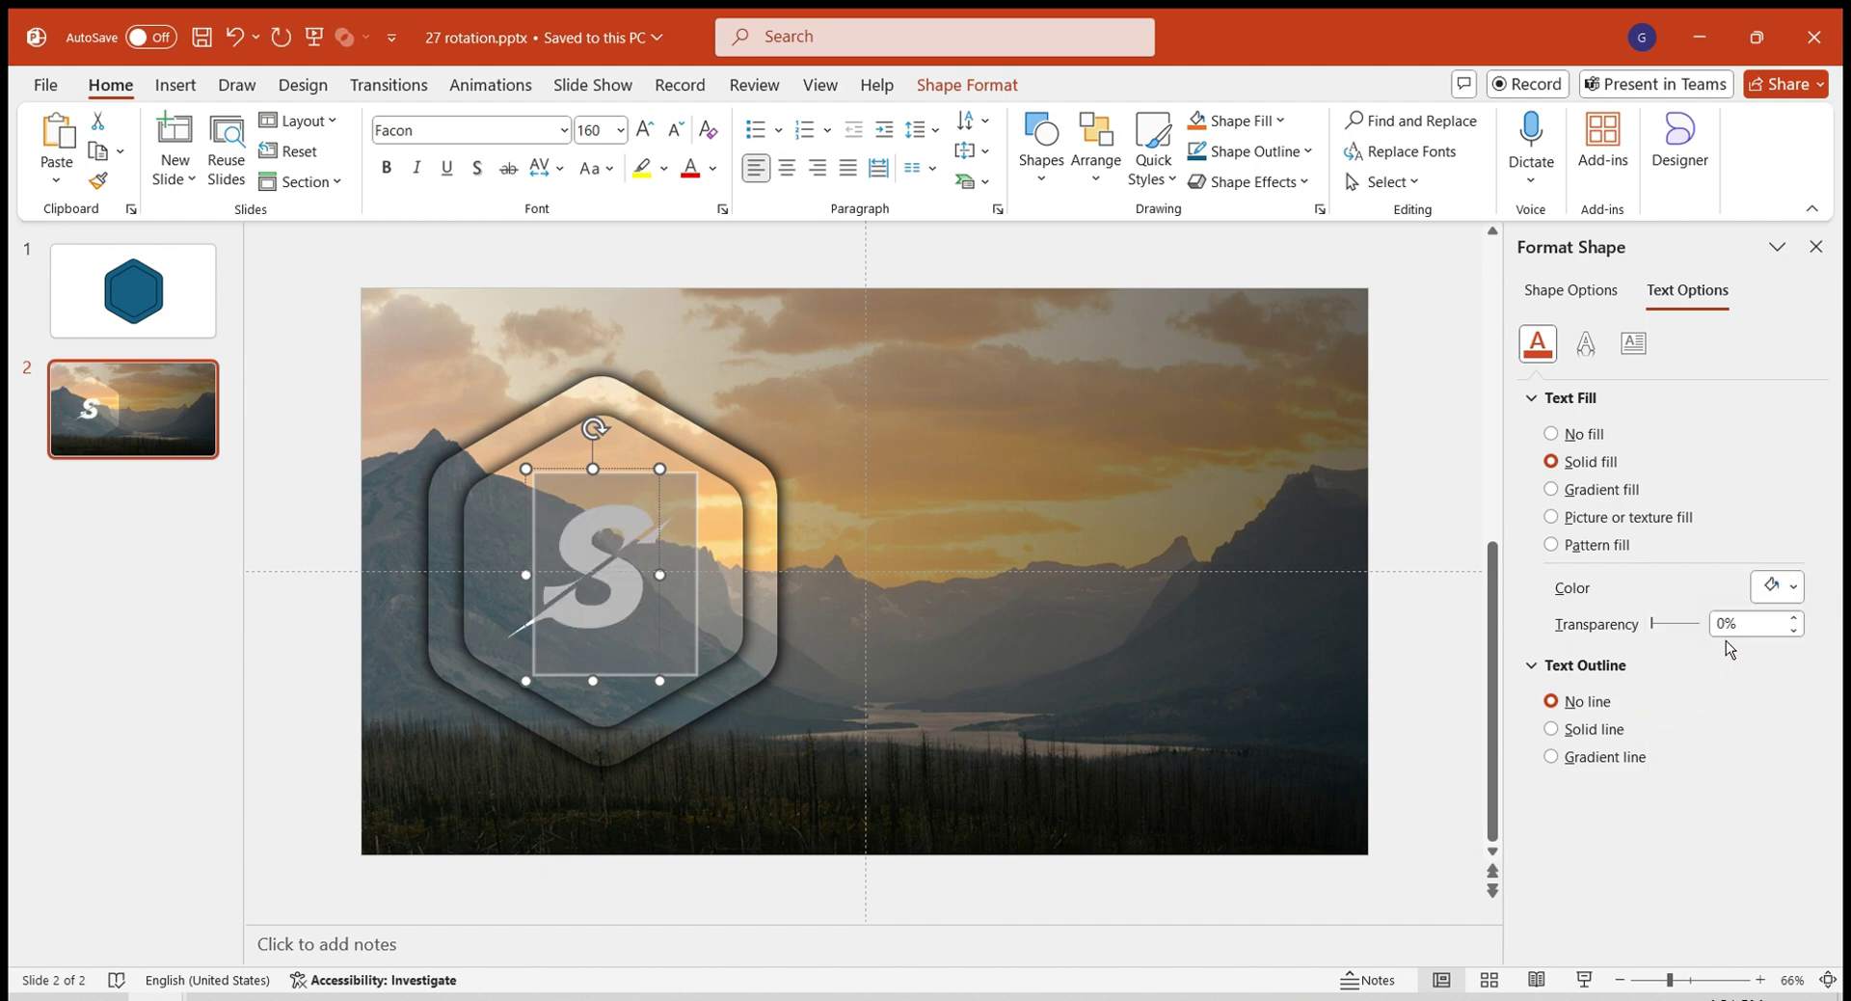
left_click(1697, 625)
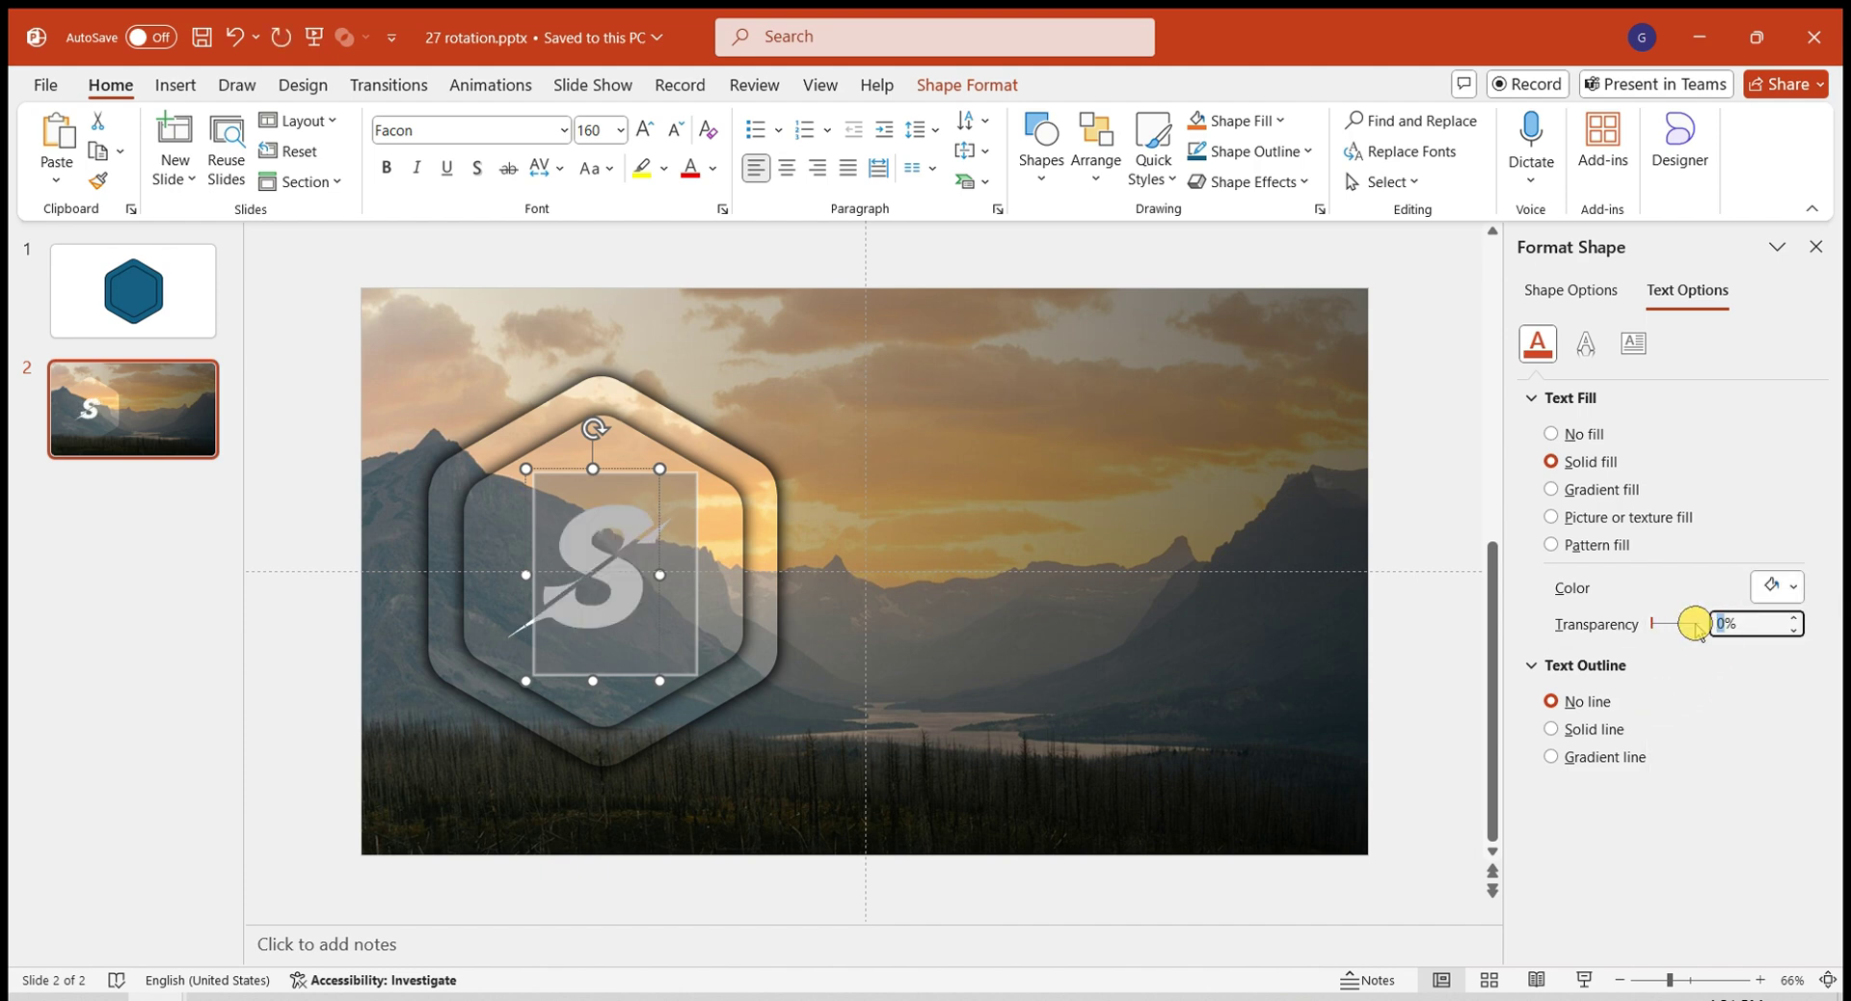
Apply a centered outer text shadow to the letter with 10% transparency and 15 pt blur.
left_click(1583, 343)
left_click(1780, 435)
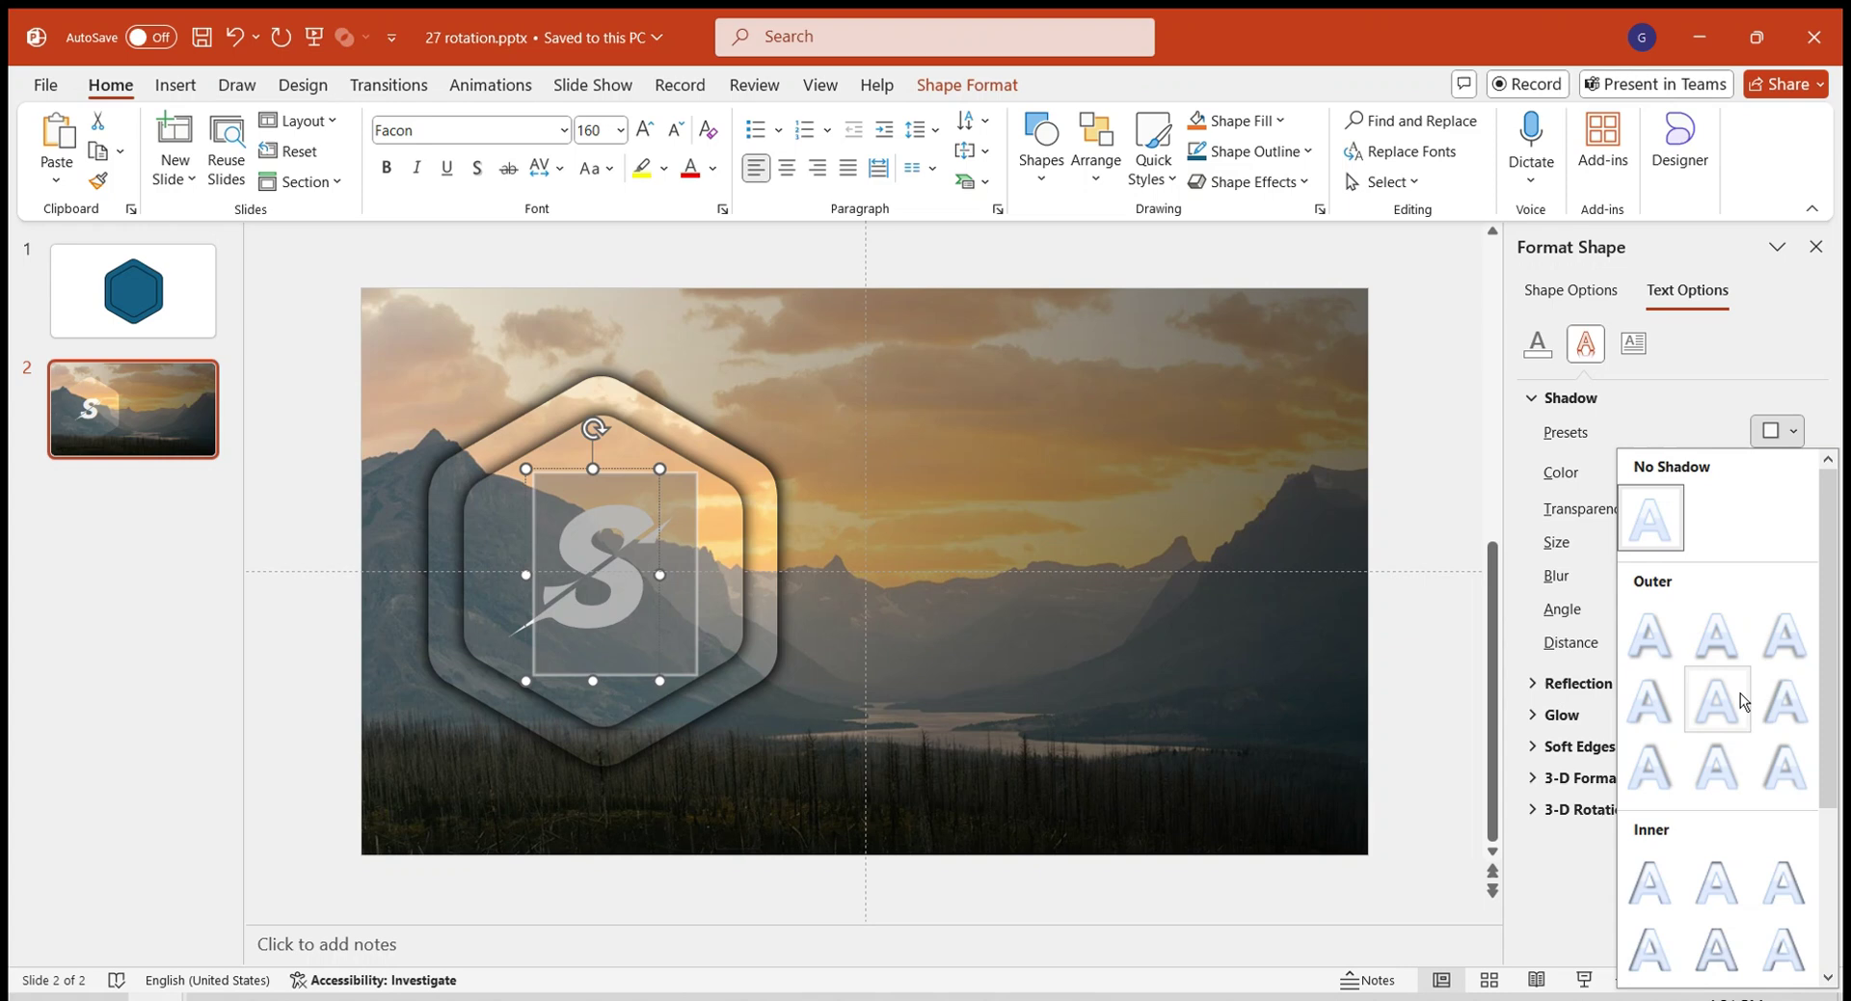
left_click(1716, 700)
left_click(1749, 508)
type("10")
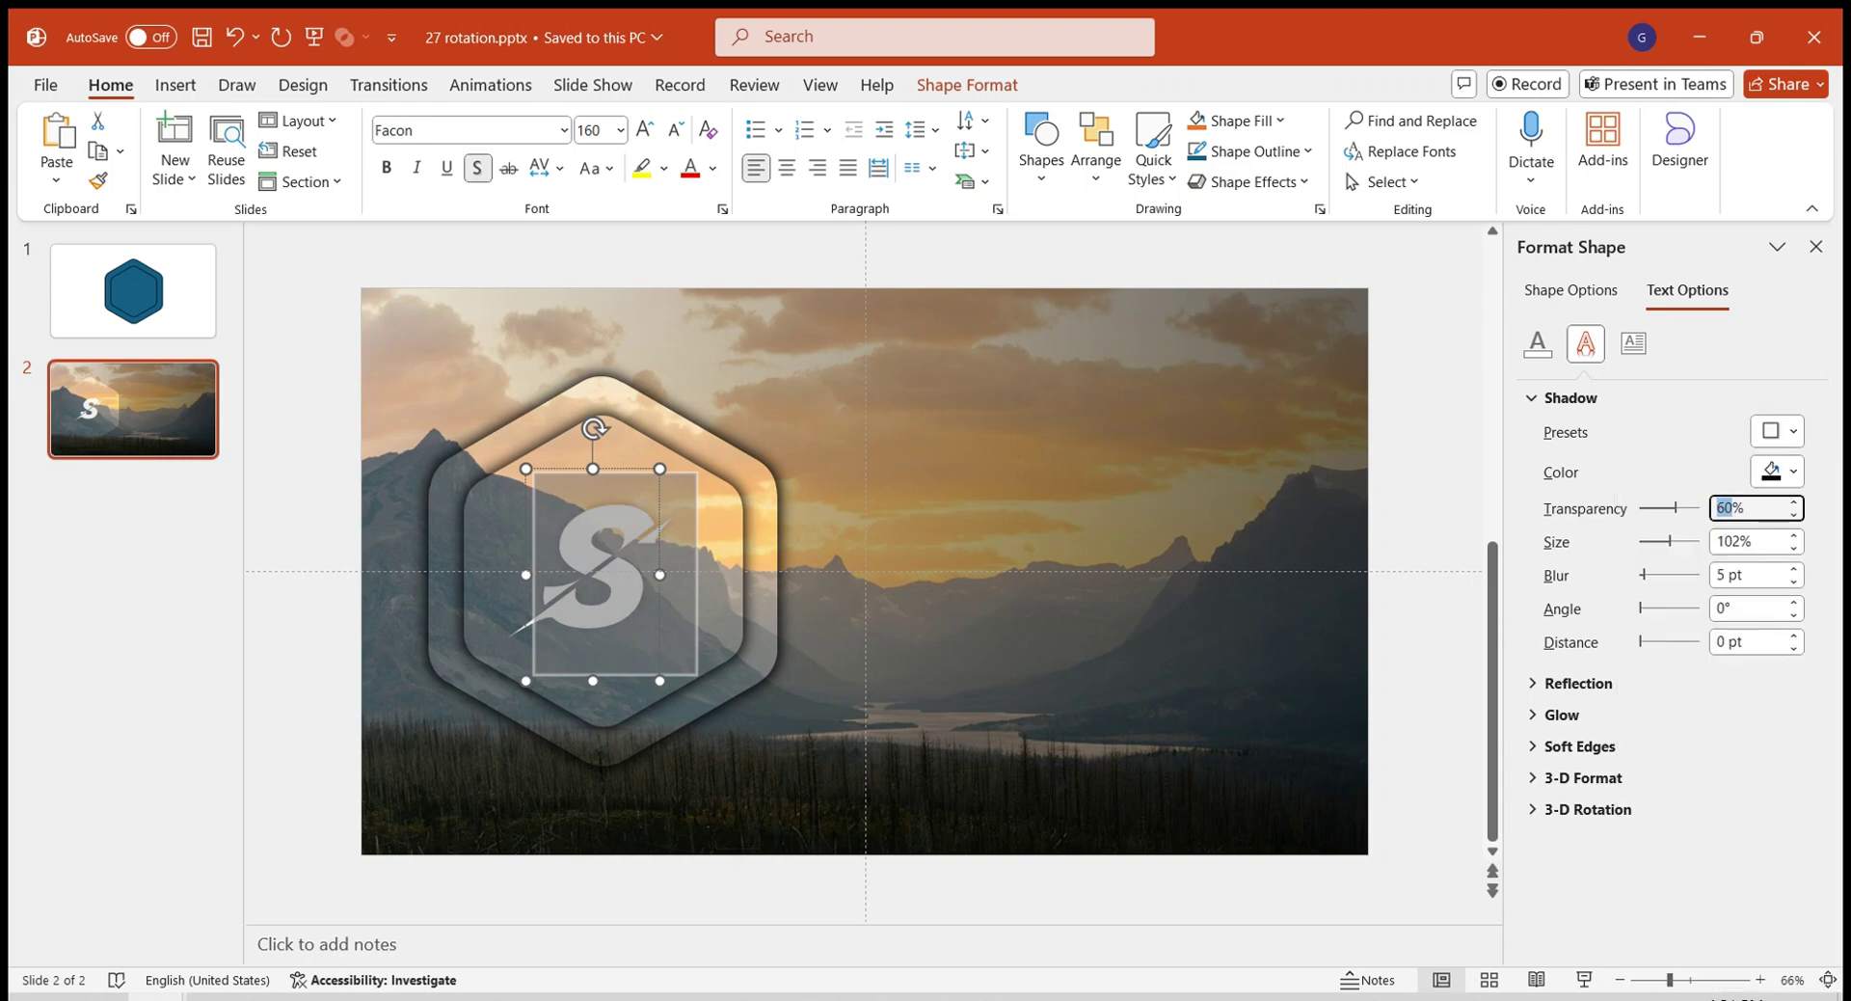
left_click(1749, 575)
type("15")
key("Return")
left_click(1428, 686)
Duplicate slide 2 and open the duplicate, slide 3.
left_click(172, 480)
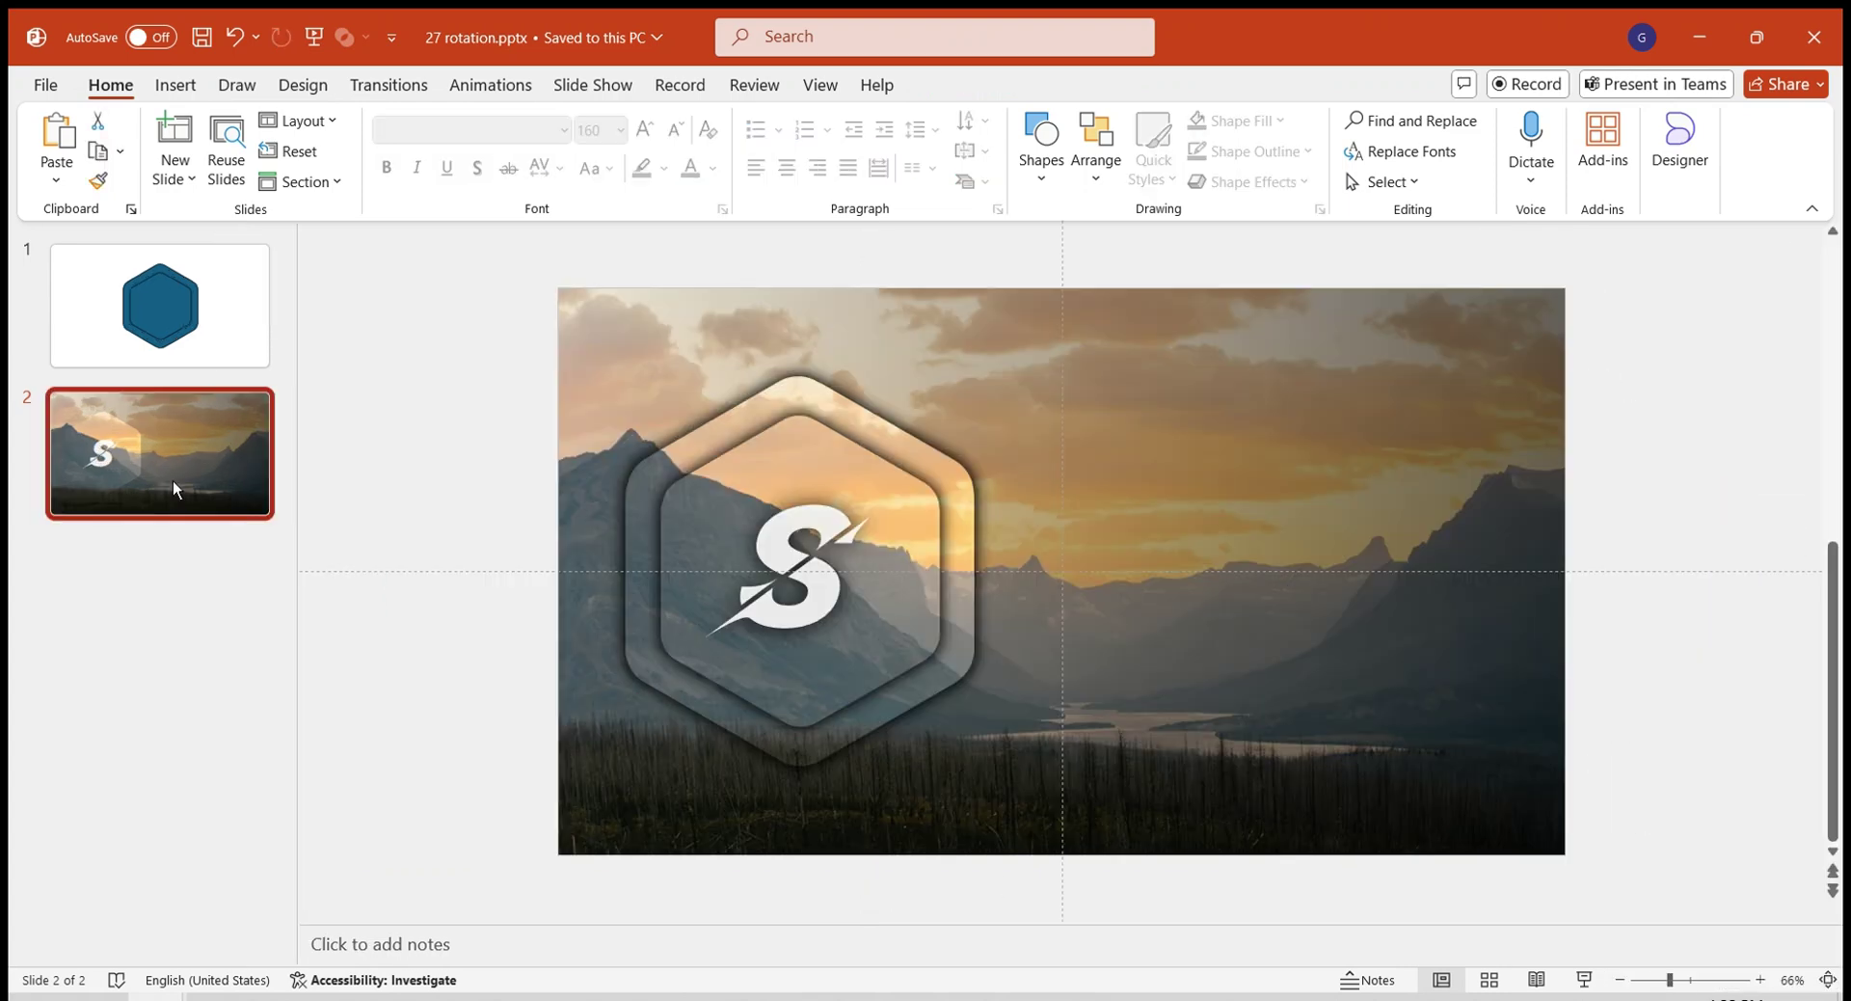
key("ctrl+d")
left_click(169, 612)
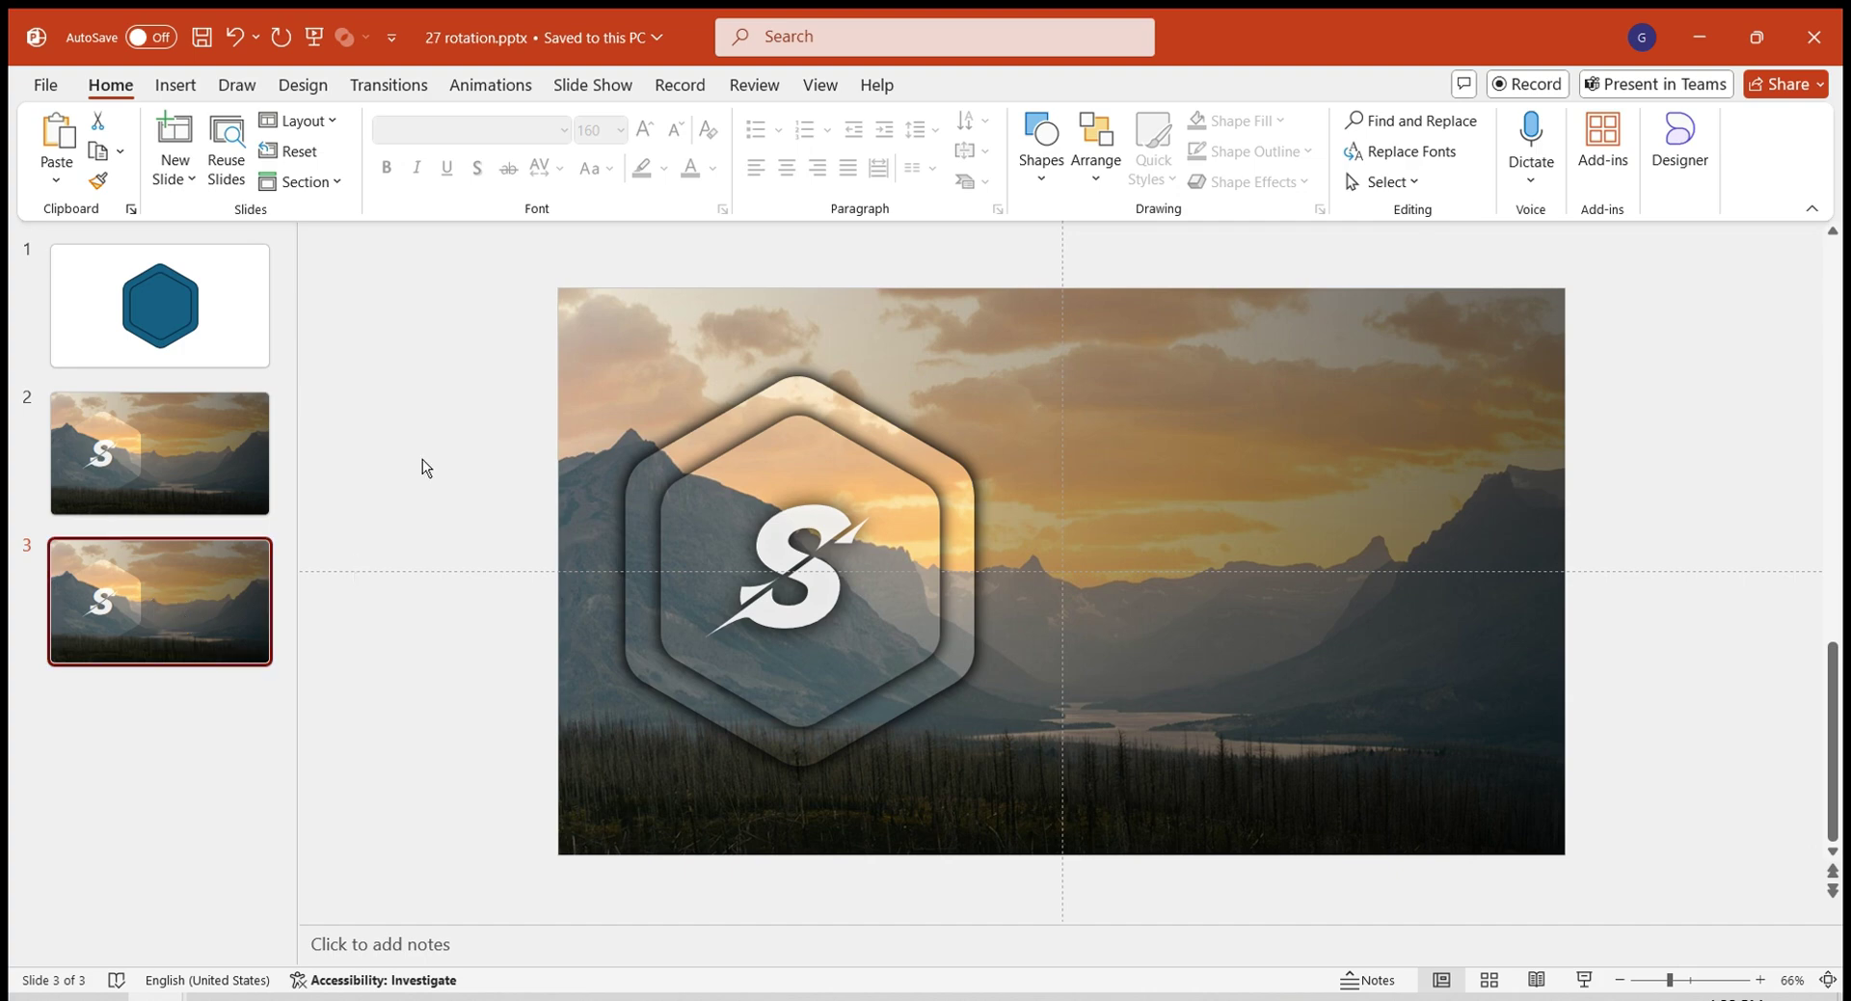
Fill slide 3's background with the copied pink-and-purple mountain picture taken from the clipboard.
key("ctrl+v")
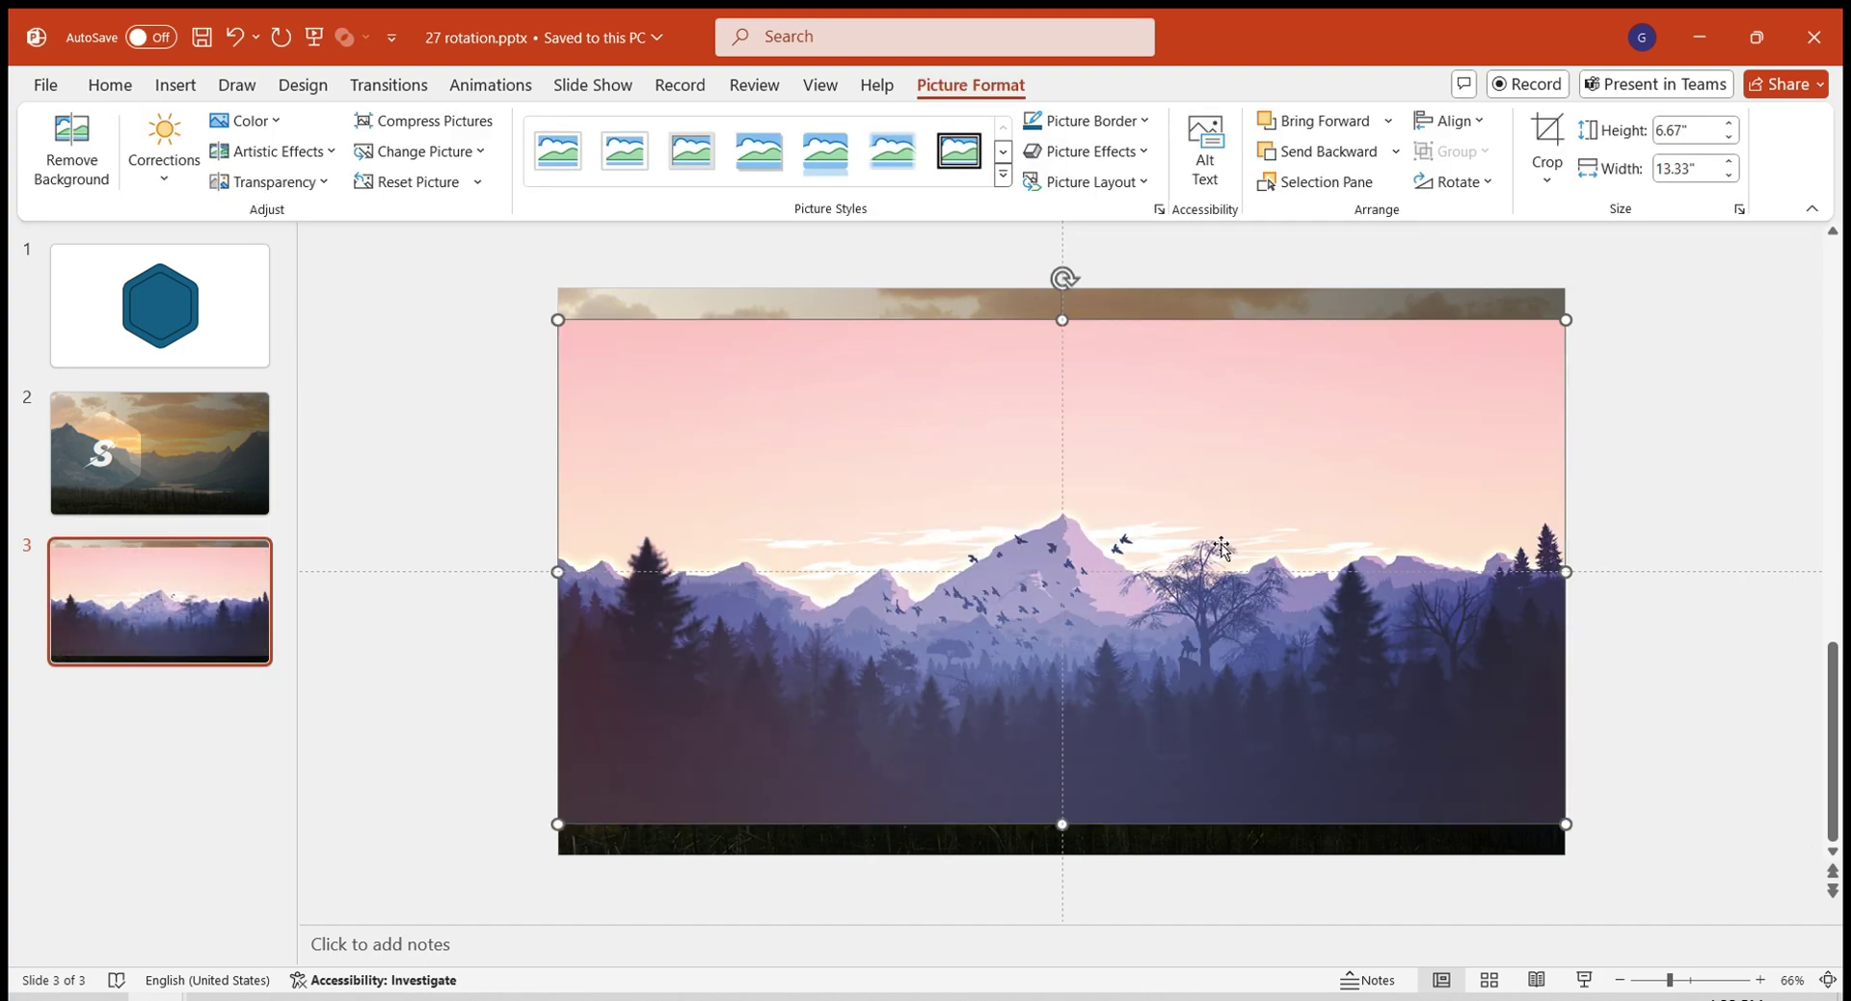
right_click(1219, 547)
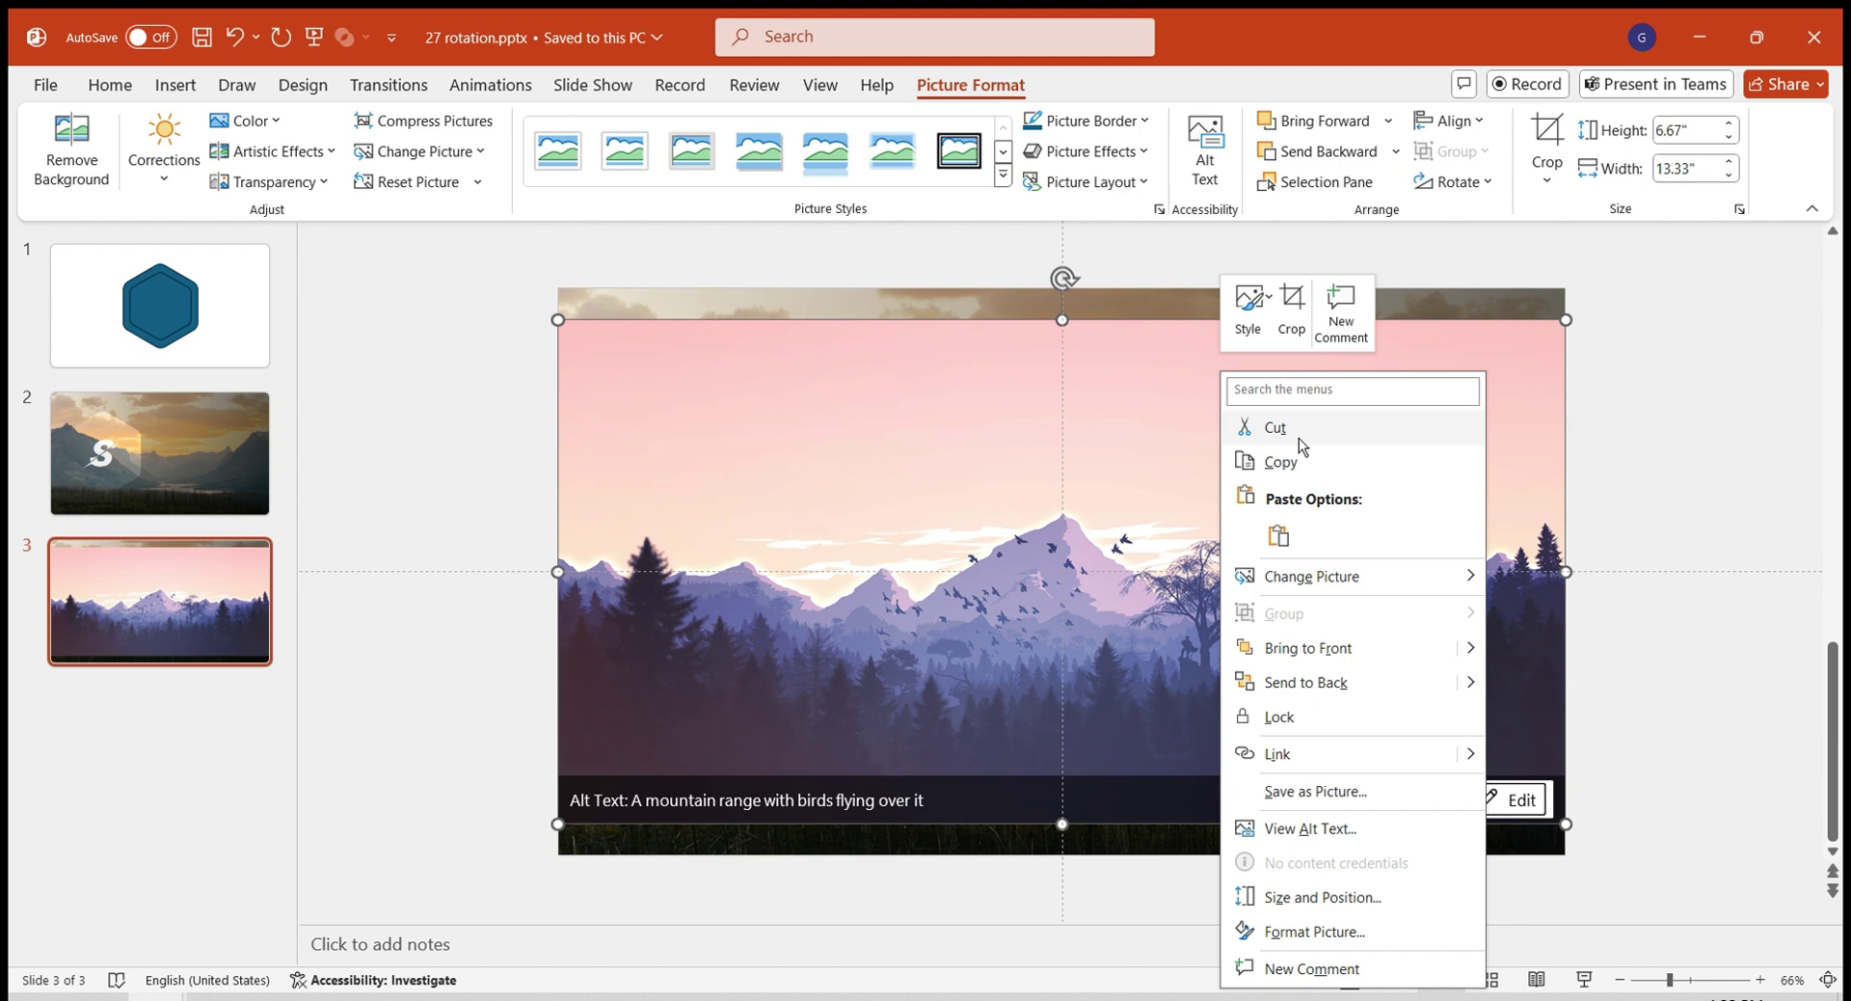
left_click(1272, 421)
right_click(380, 533)
left_click(490, 845)
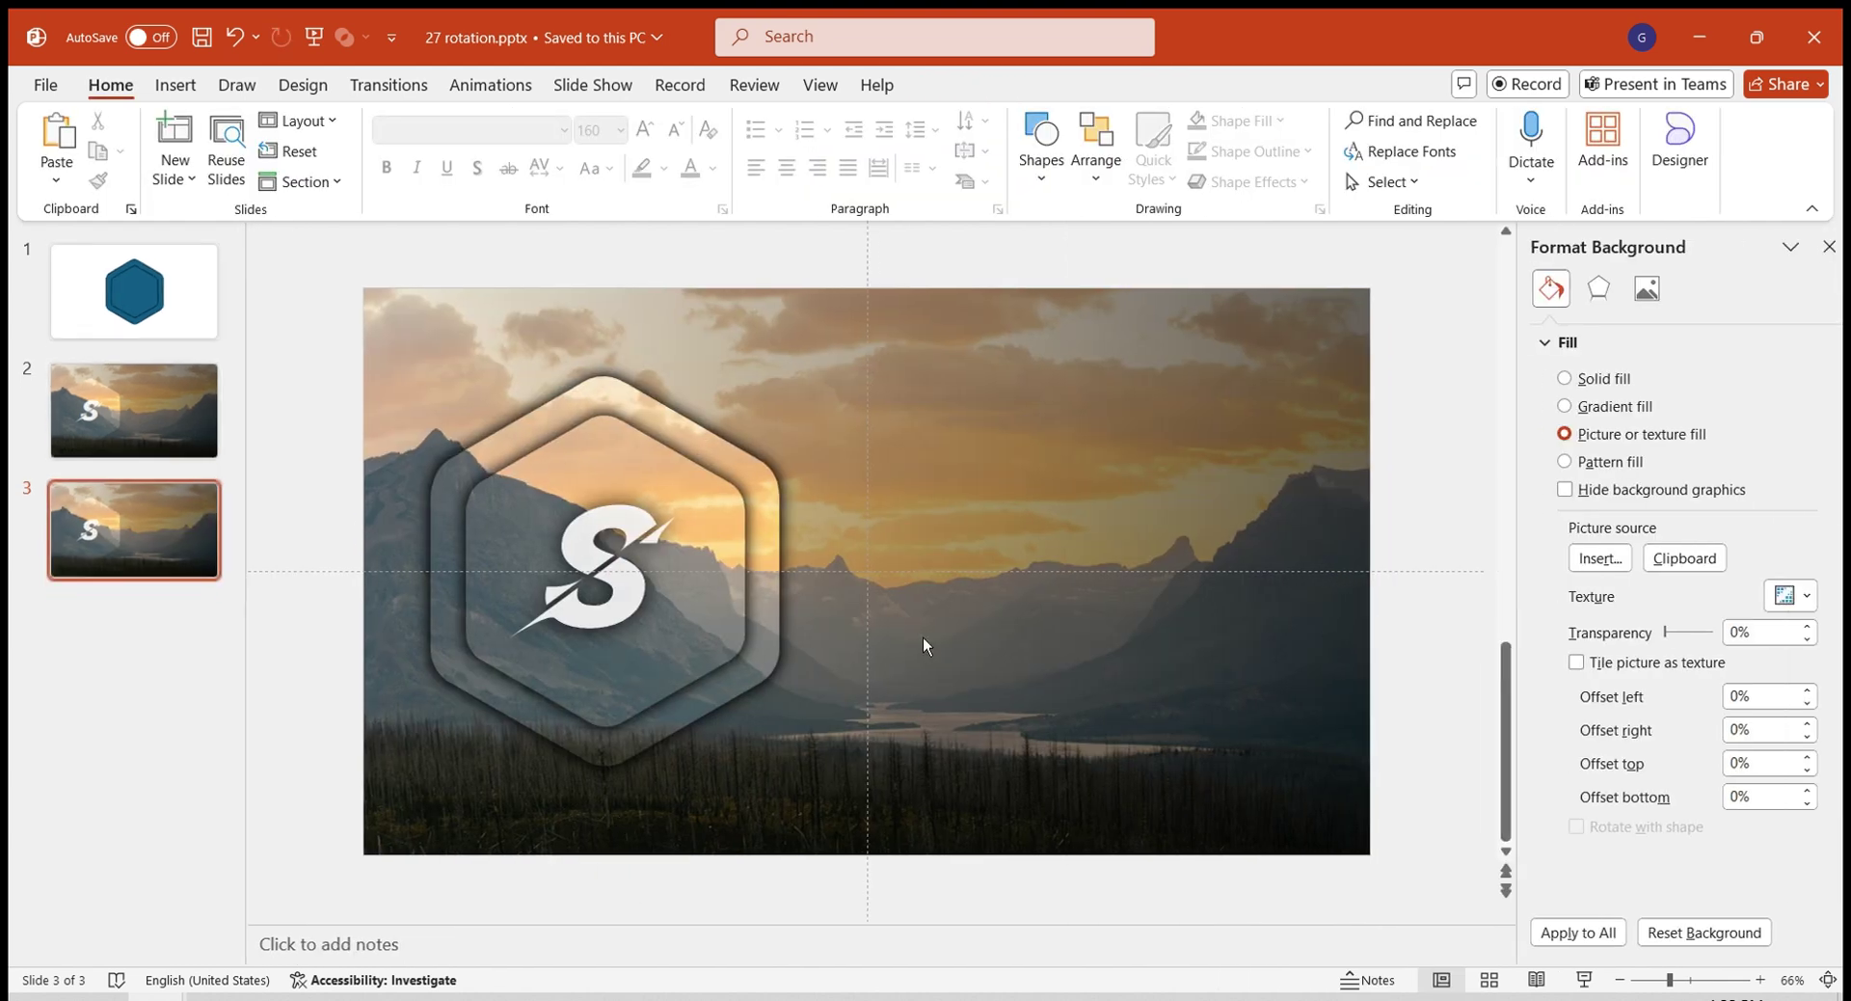
left_click(1670, 559)
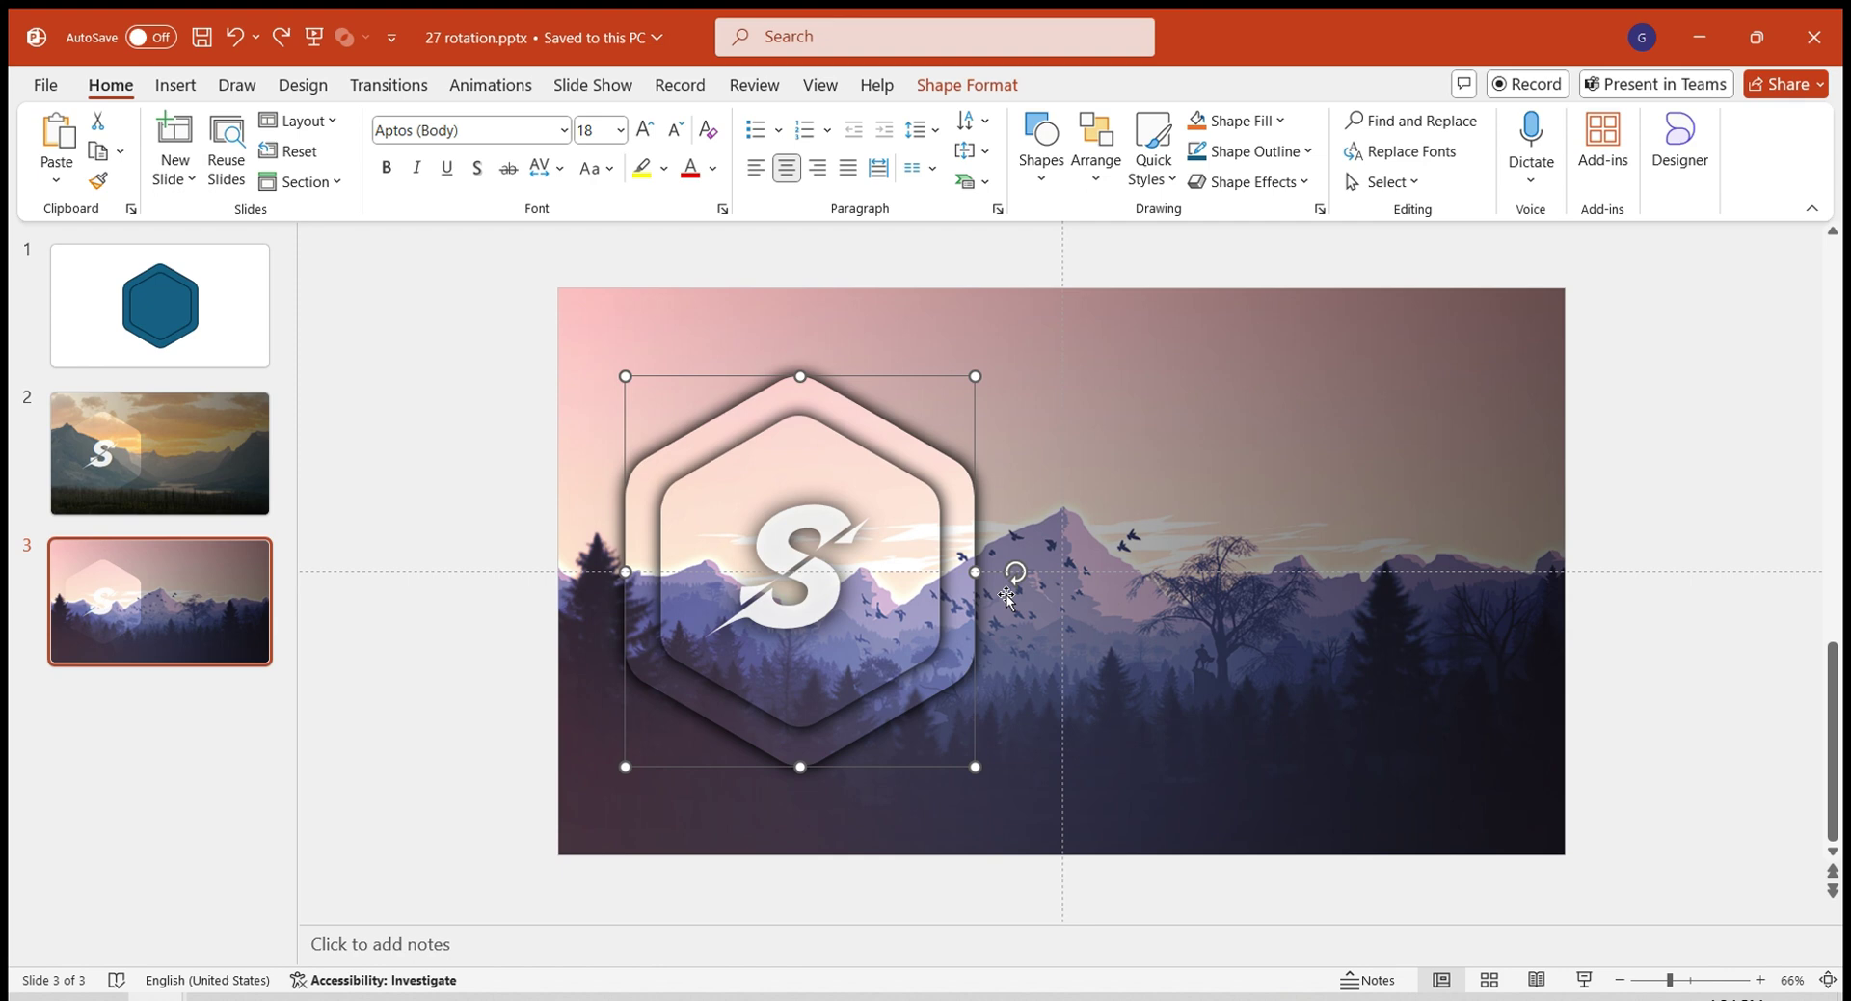
Rotate slide 3's outer hexagon 90° counterclockwise and its inner hexagon 90° clockwise.
left_click_drag(1017, 572, 801, 445)
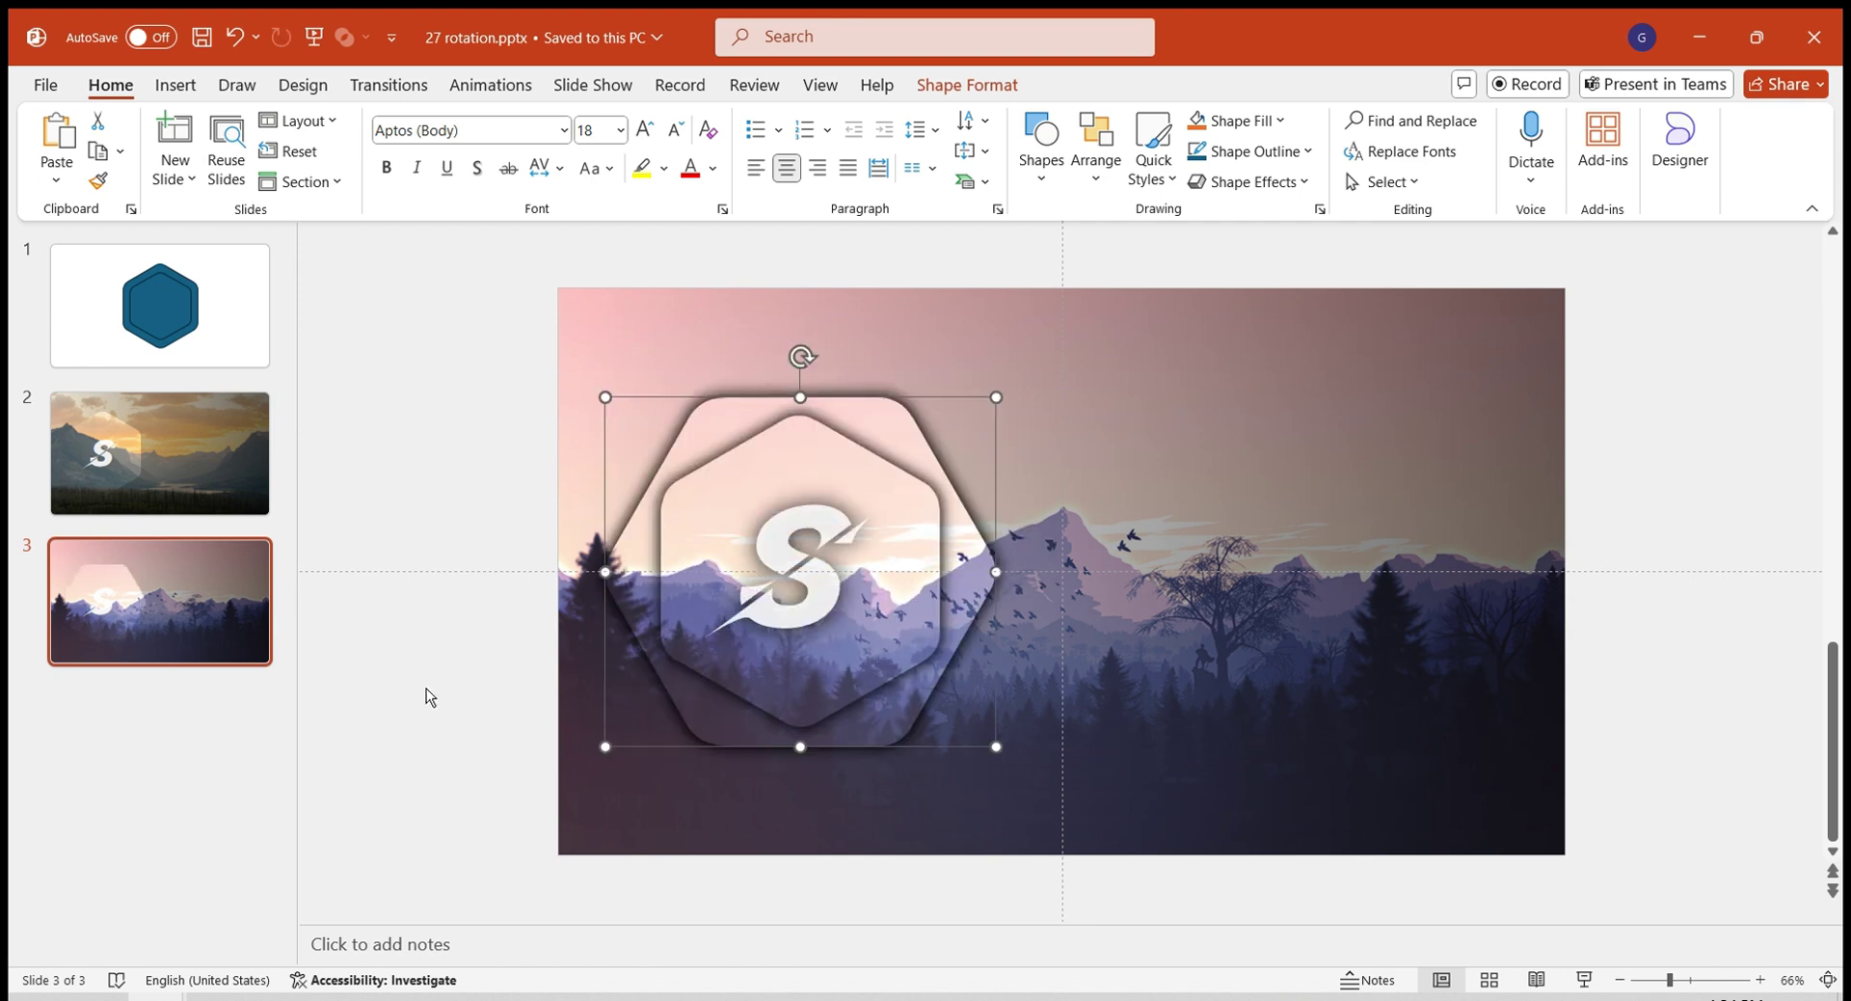
left_click_drag(1000, 575, 787, 761)
Replace the letter on slide 3 with W and reposition it in the middle of the inner hexagon.
left_click(744, 591)
double_click(808, 587)
type("W")
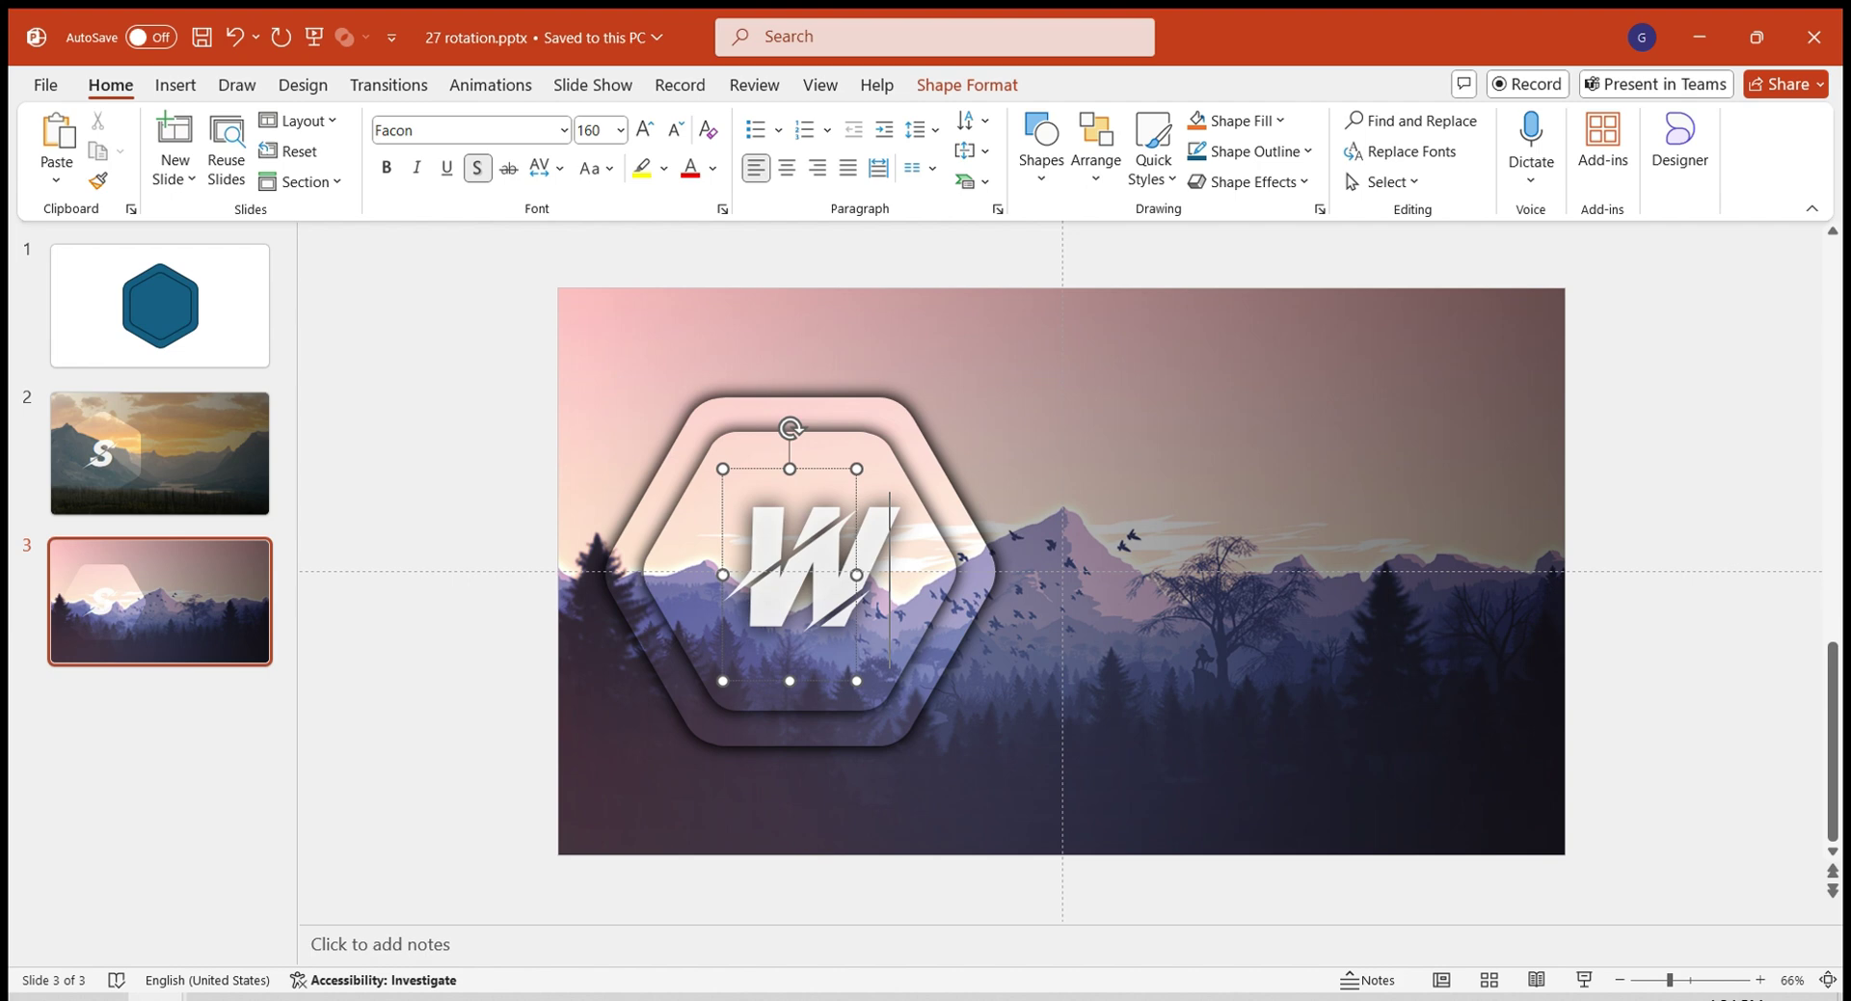
left_click_drag(831, 471, 814, 472)
left_click(413, 720)
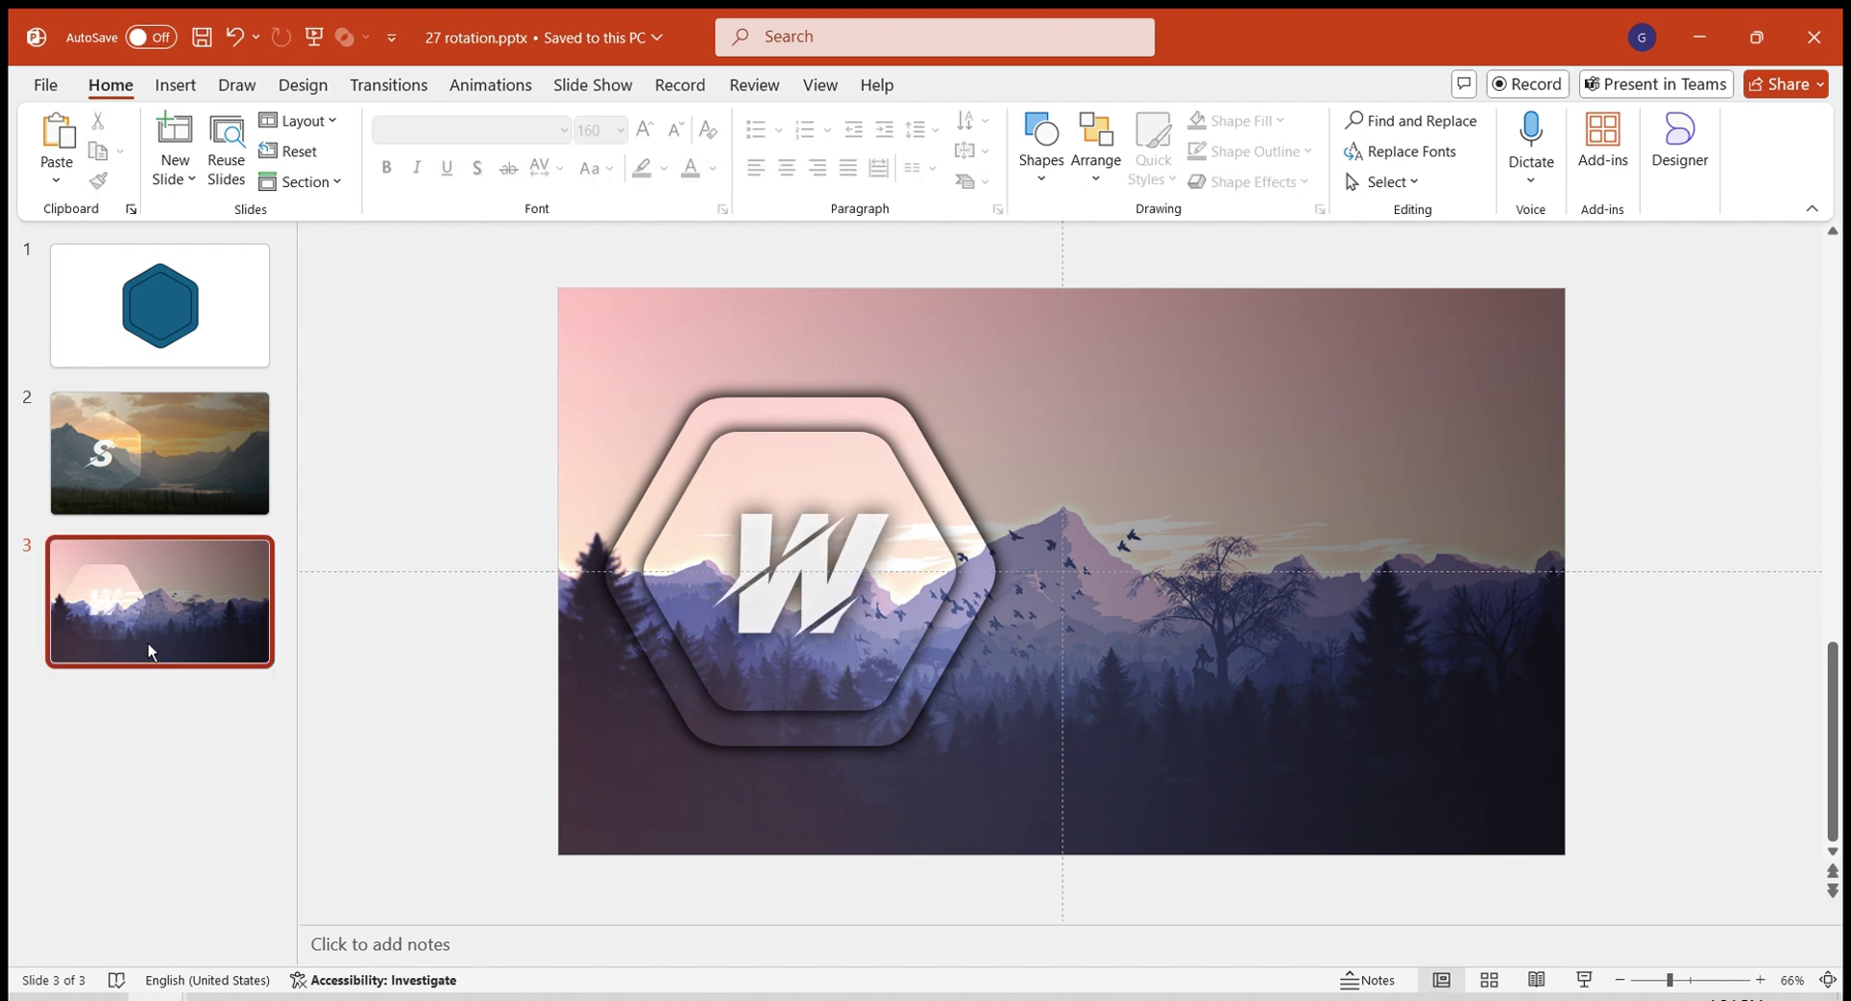
Apply the Morph transition to slide 3 and duplicate slides 2 and 3 together.
left_click(389, 85)
left_click(252, 159)
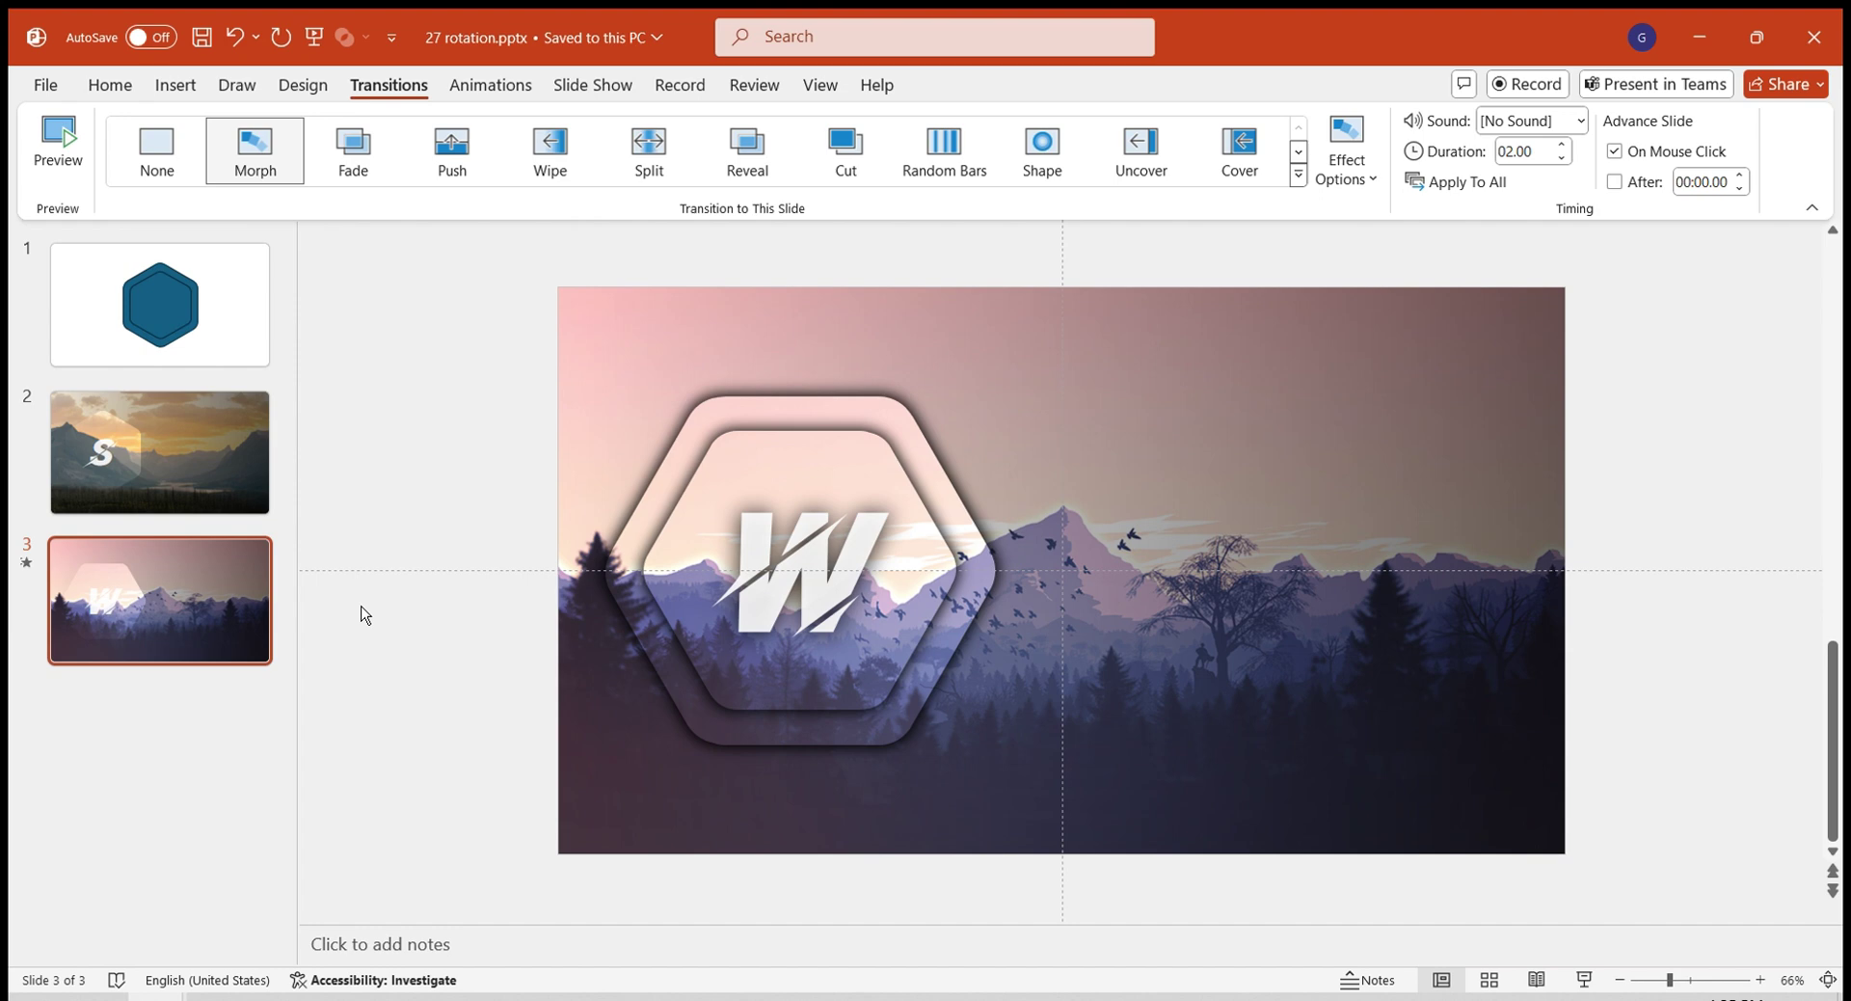
left_click(194, 467)
left_click(204, 588, "ctrl")
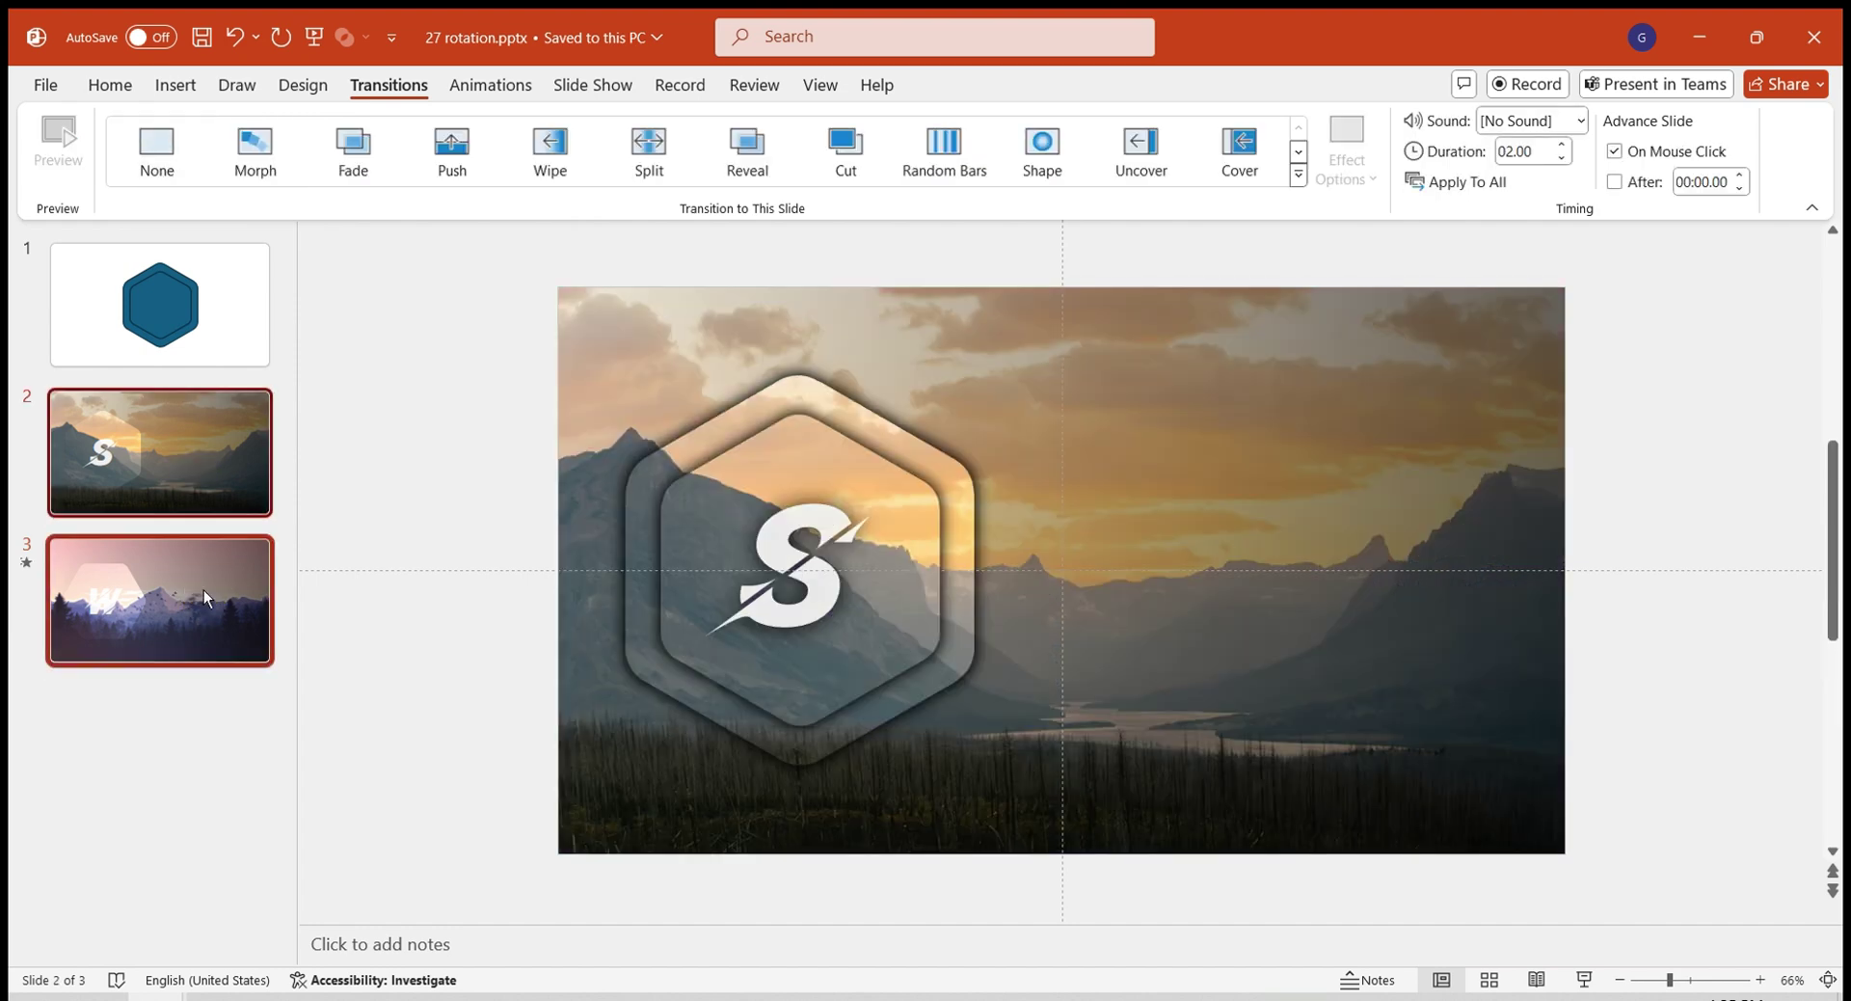
key("ctrl+d")
Fill slide 4's background with the copied foggy mountain forest picture taken from the clipboard.
left_click(177, 703)
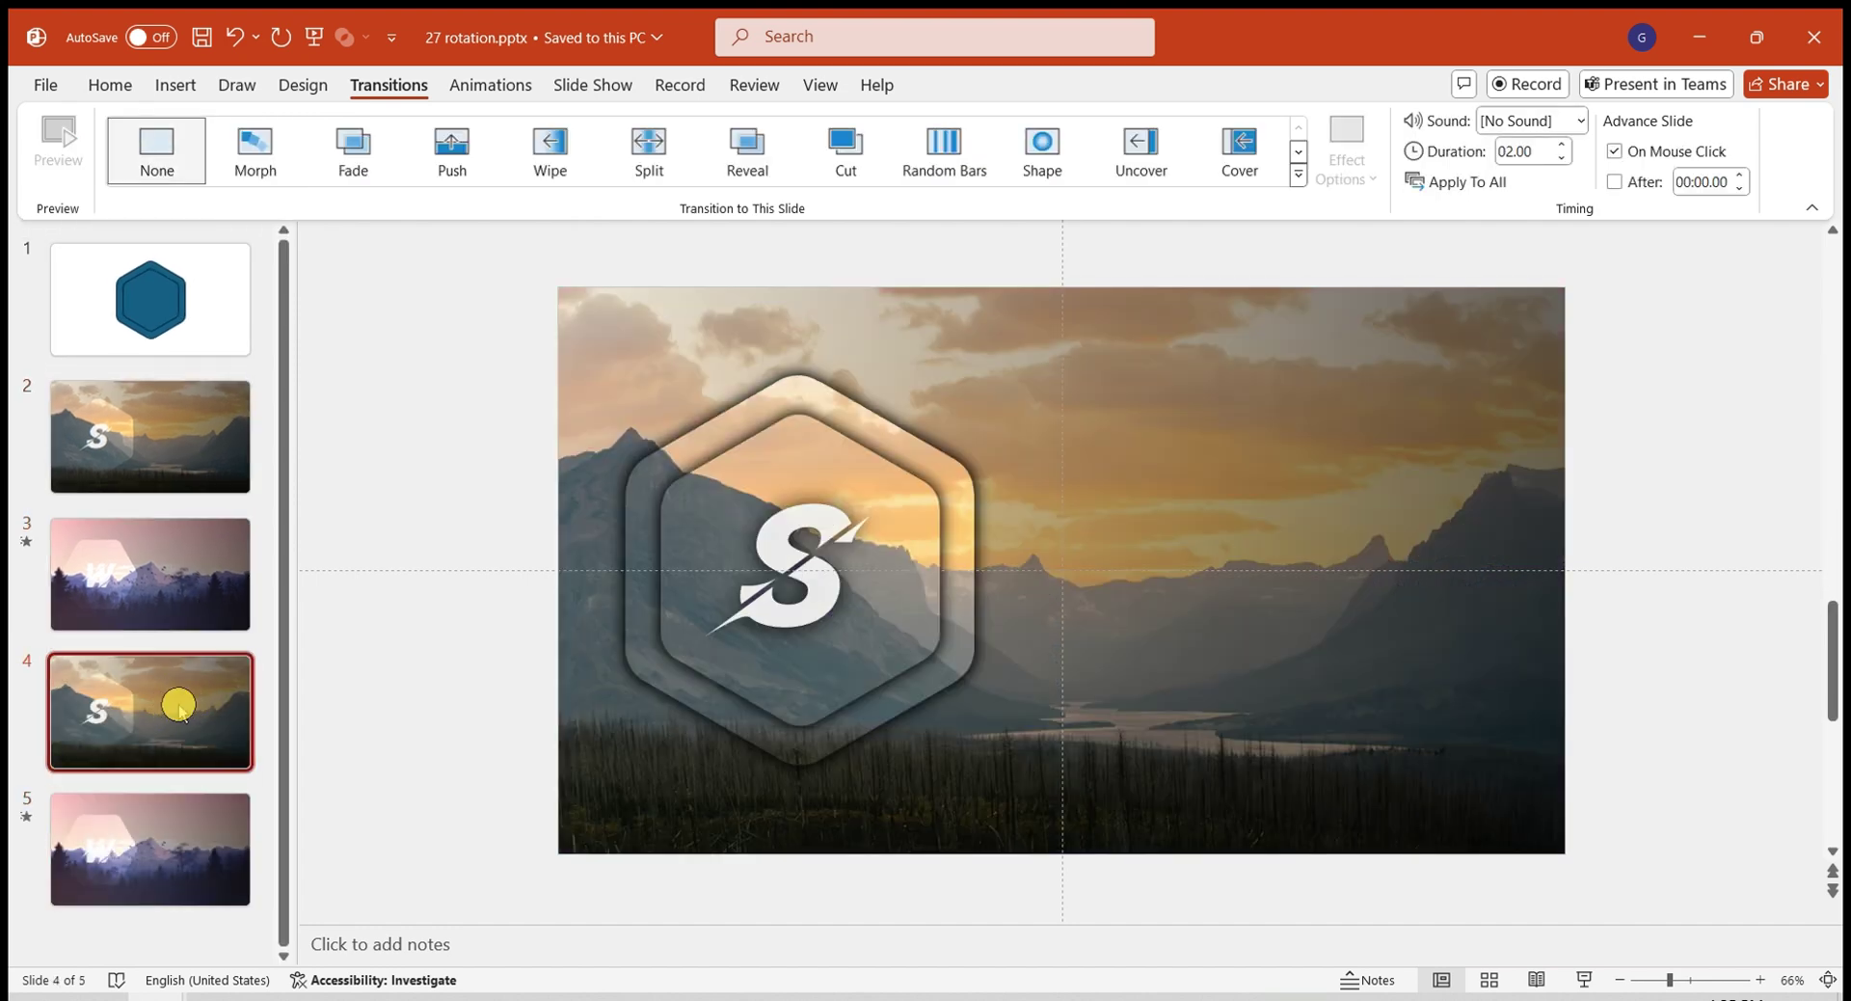
key("ctrl+v")
right_click(873, 501)
key("Escape")
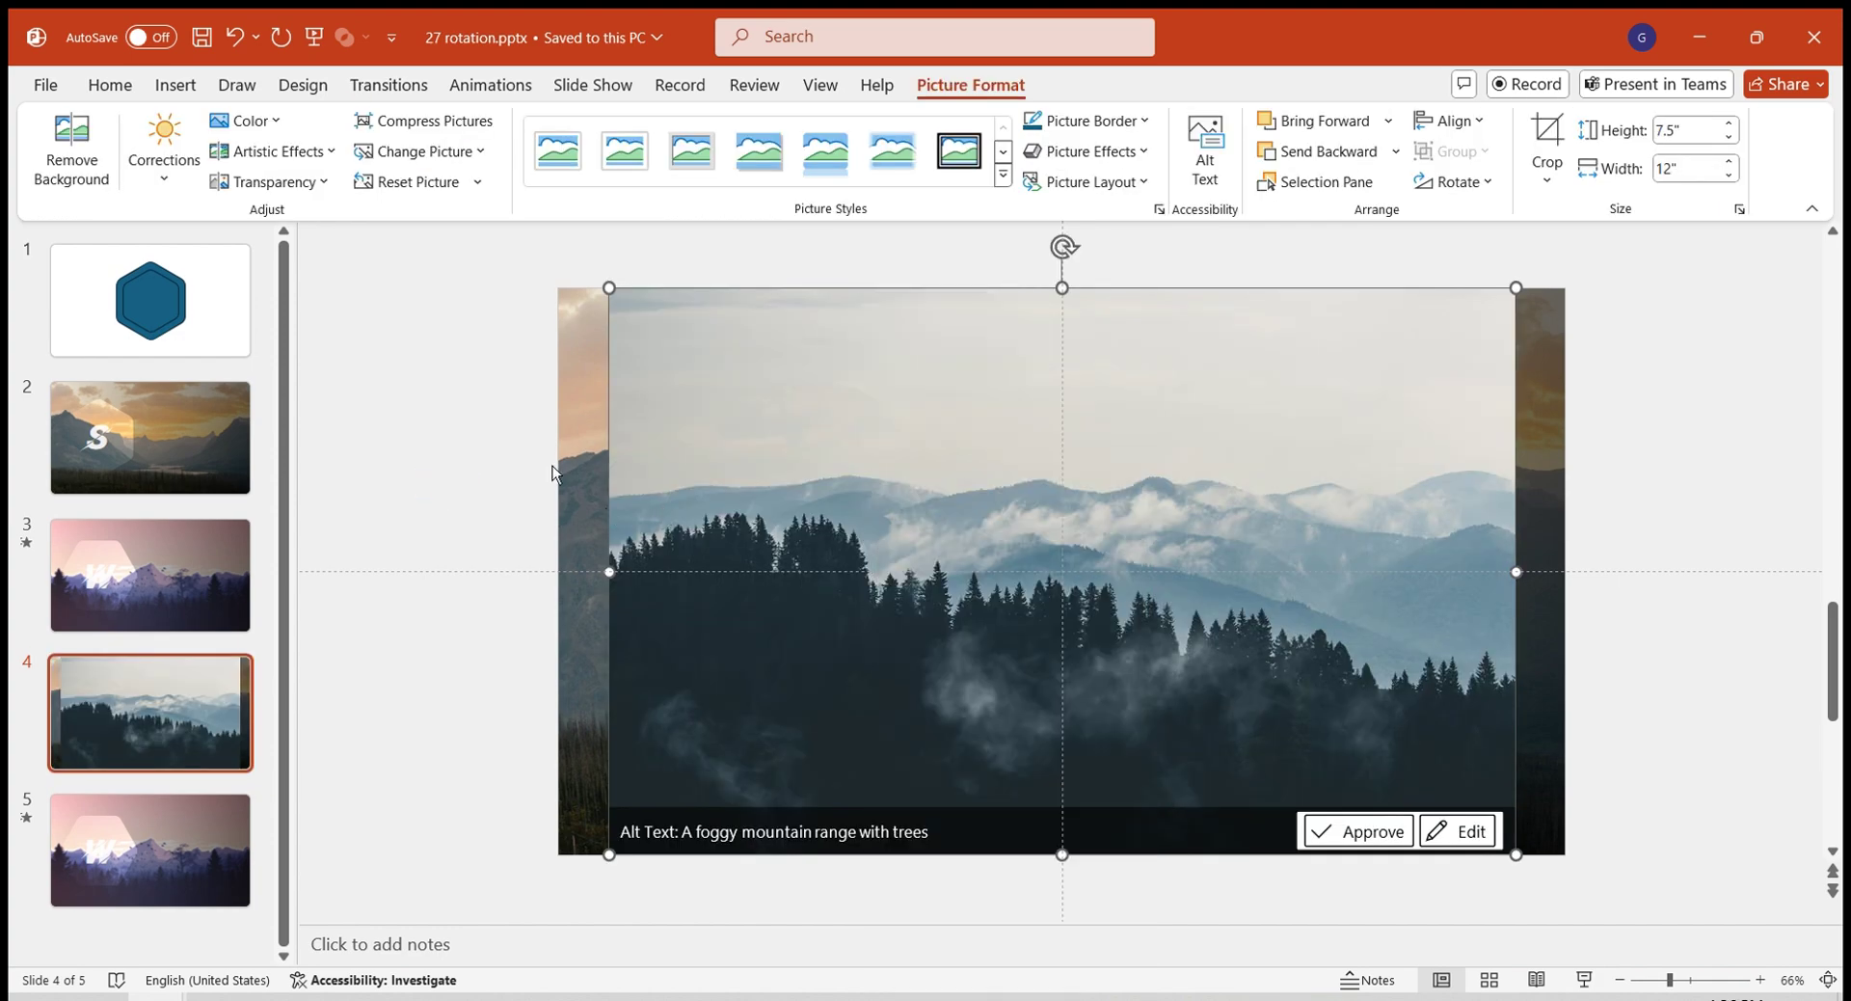
key("Delete")
right_click(391, 495)
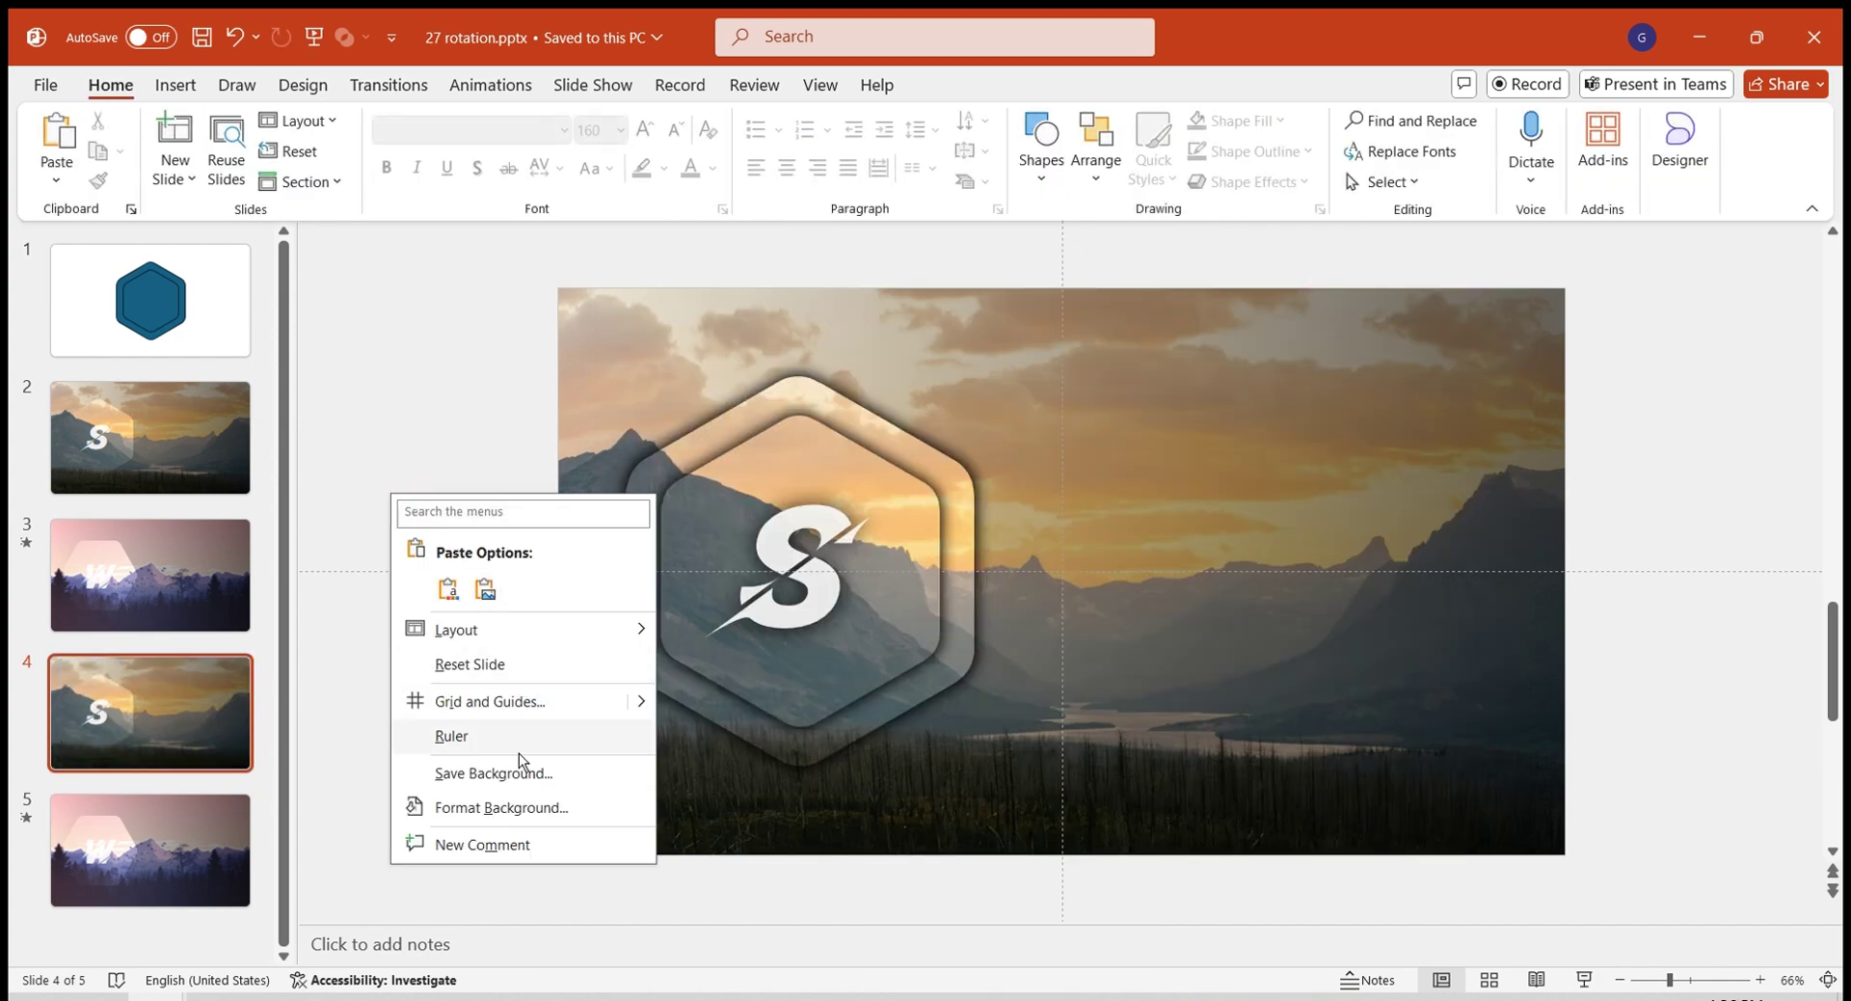
left_click(501, 808)
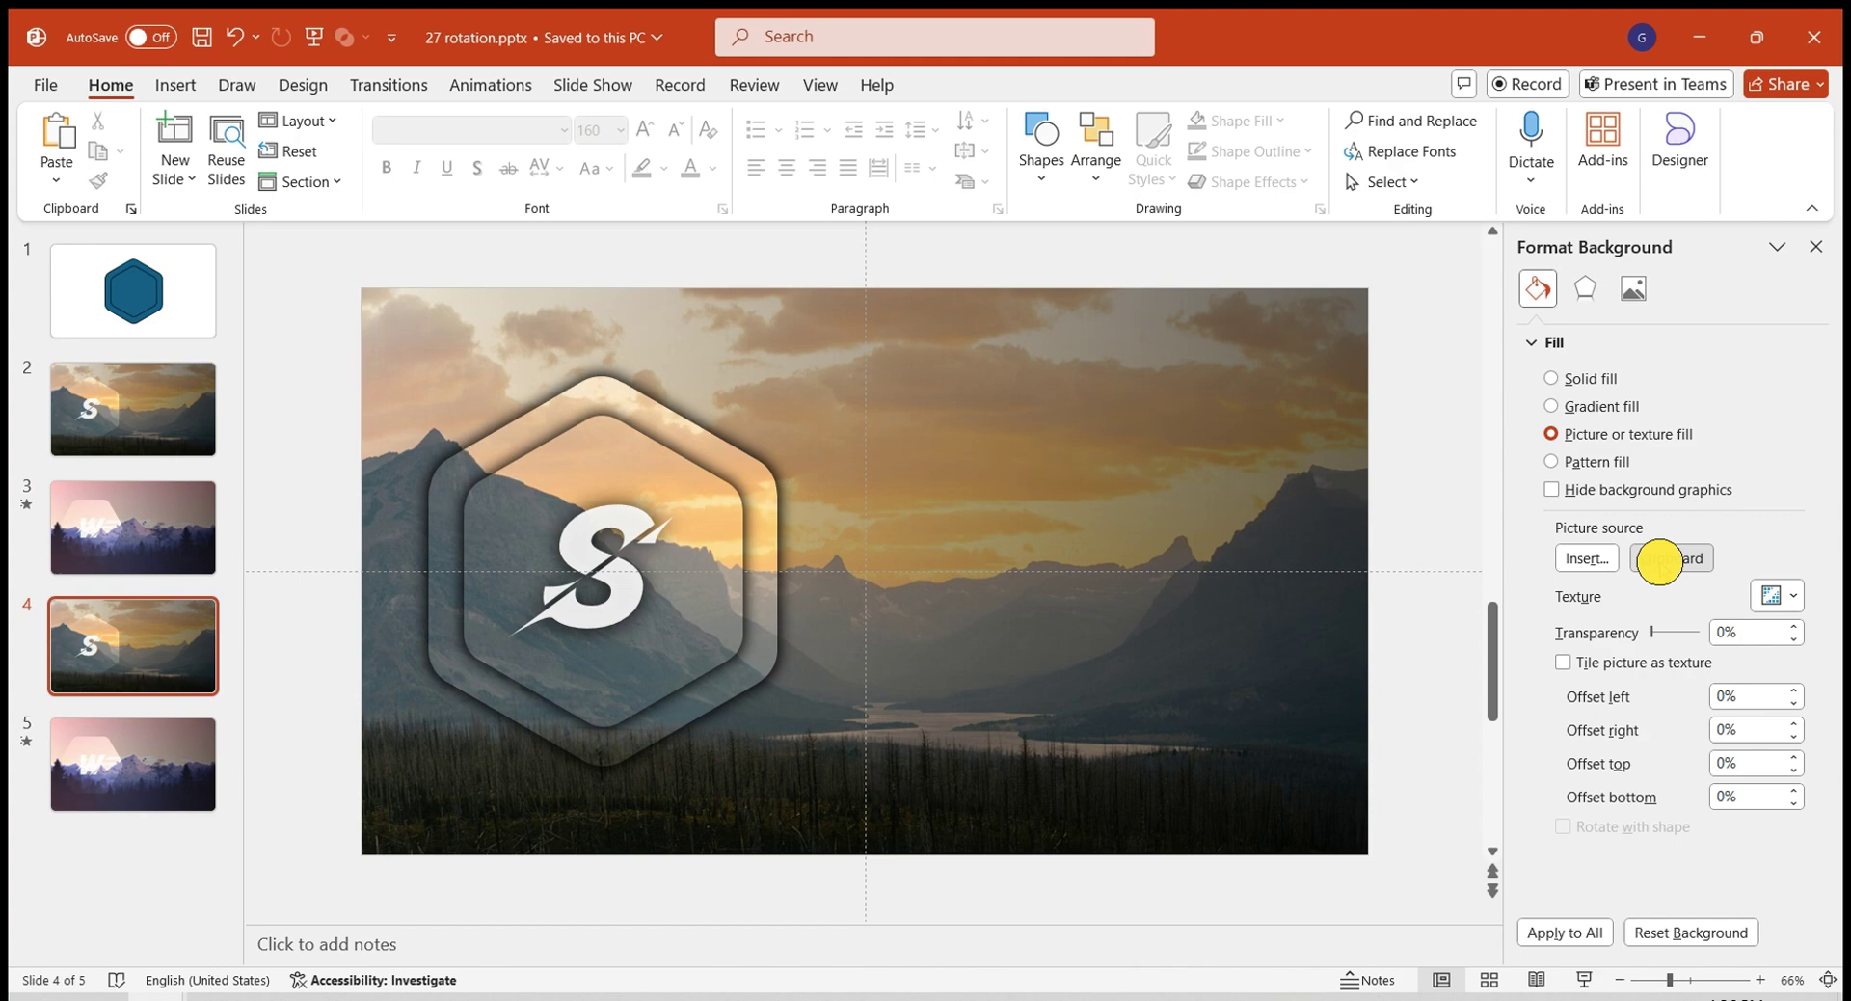
left_click(1659, 560)
Change slide 4's letter to O and slide 5's letter to T, centering each in its inner hexagon.
left_click(653, 573)
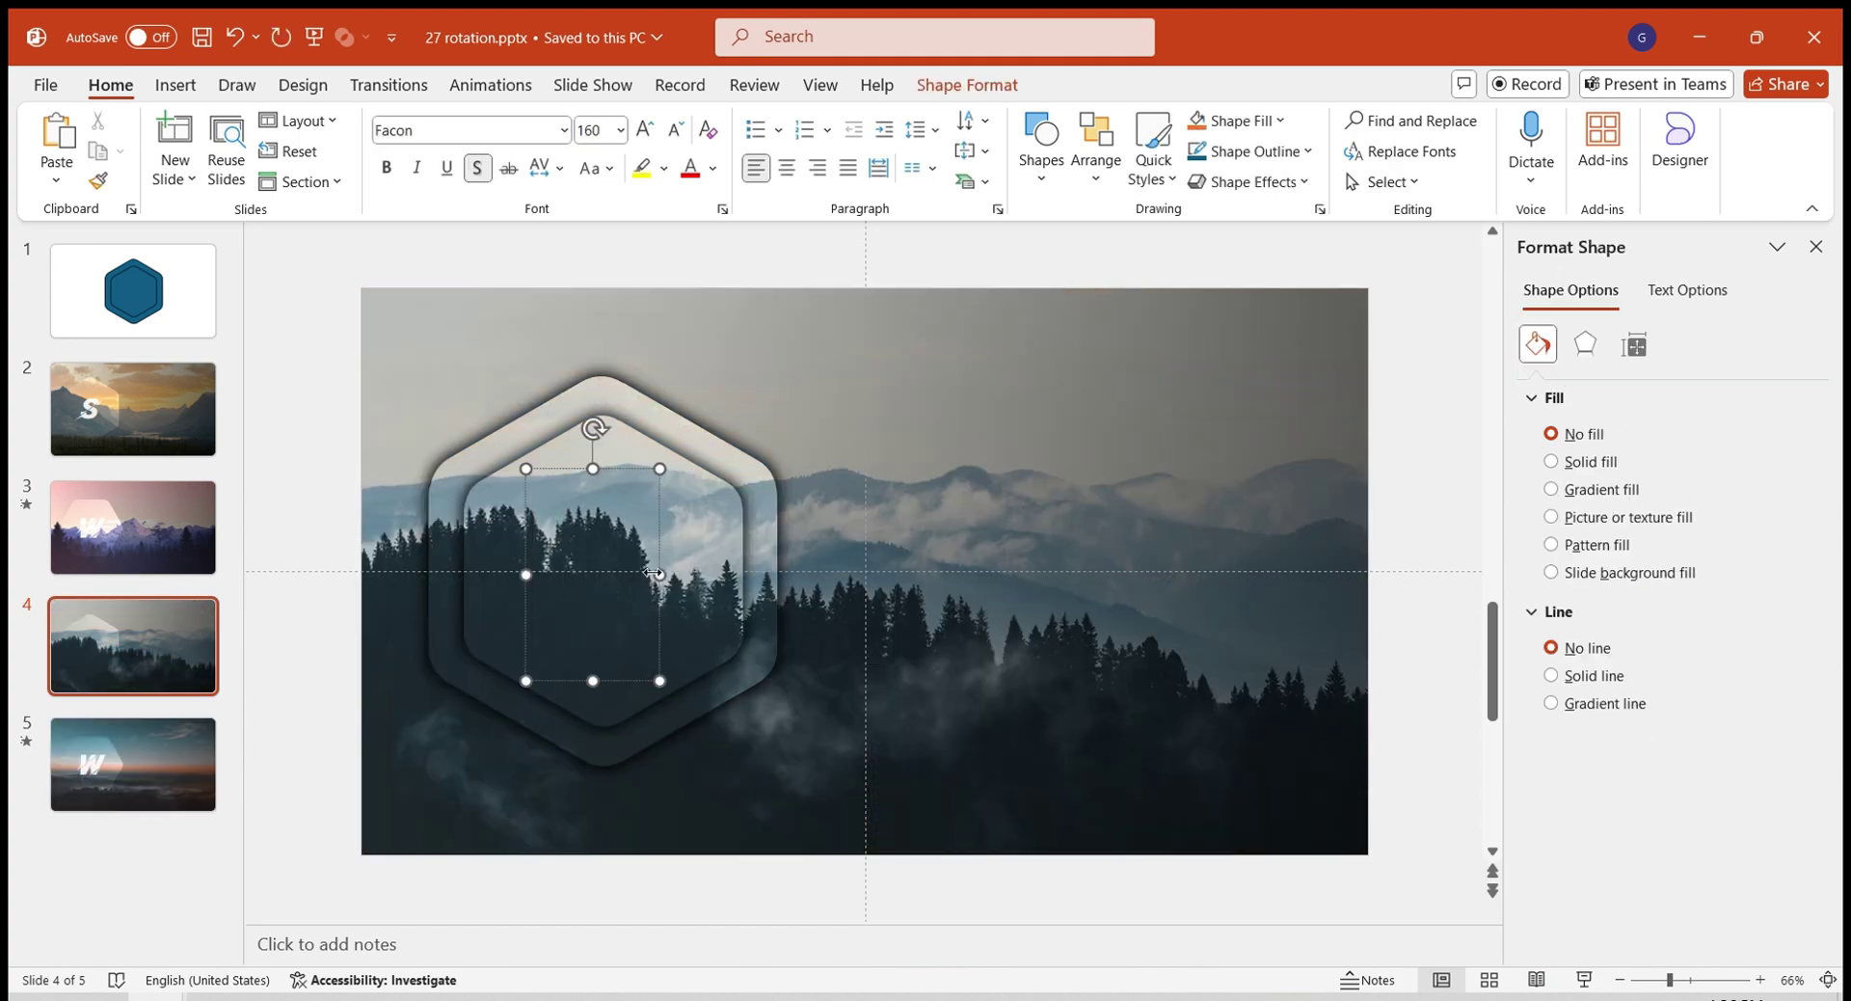
type("O")
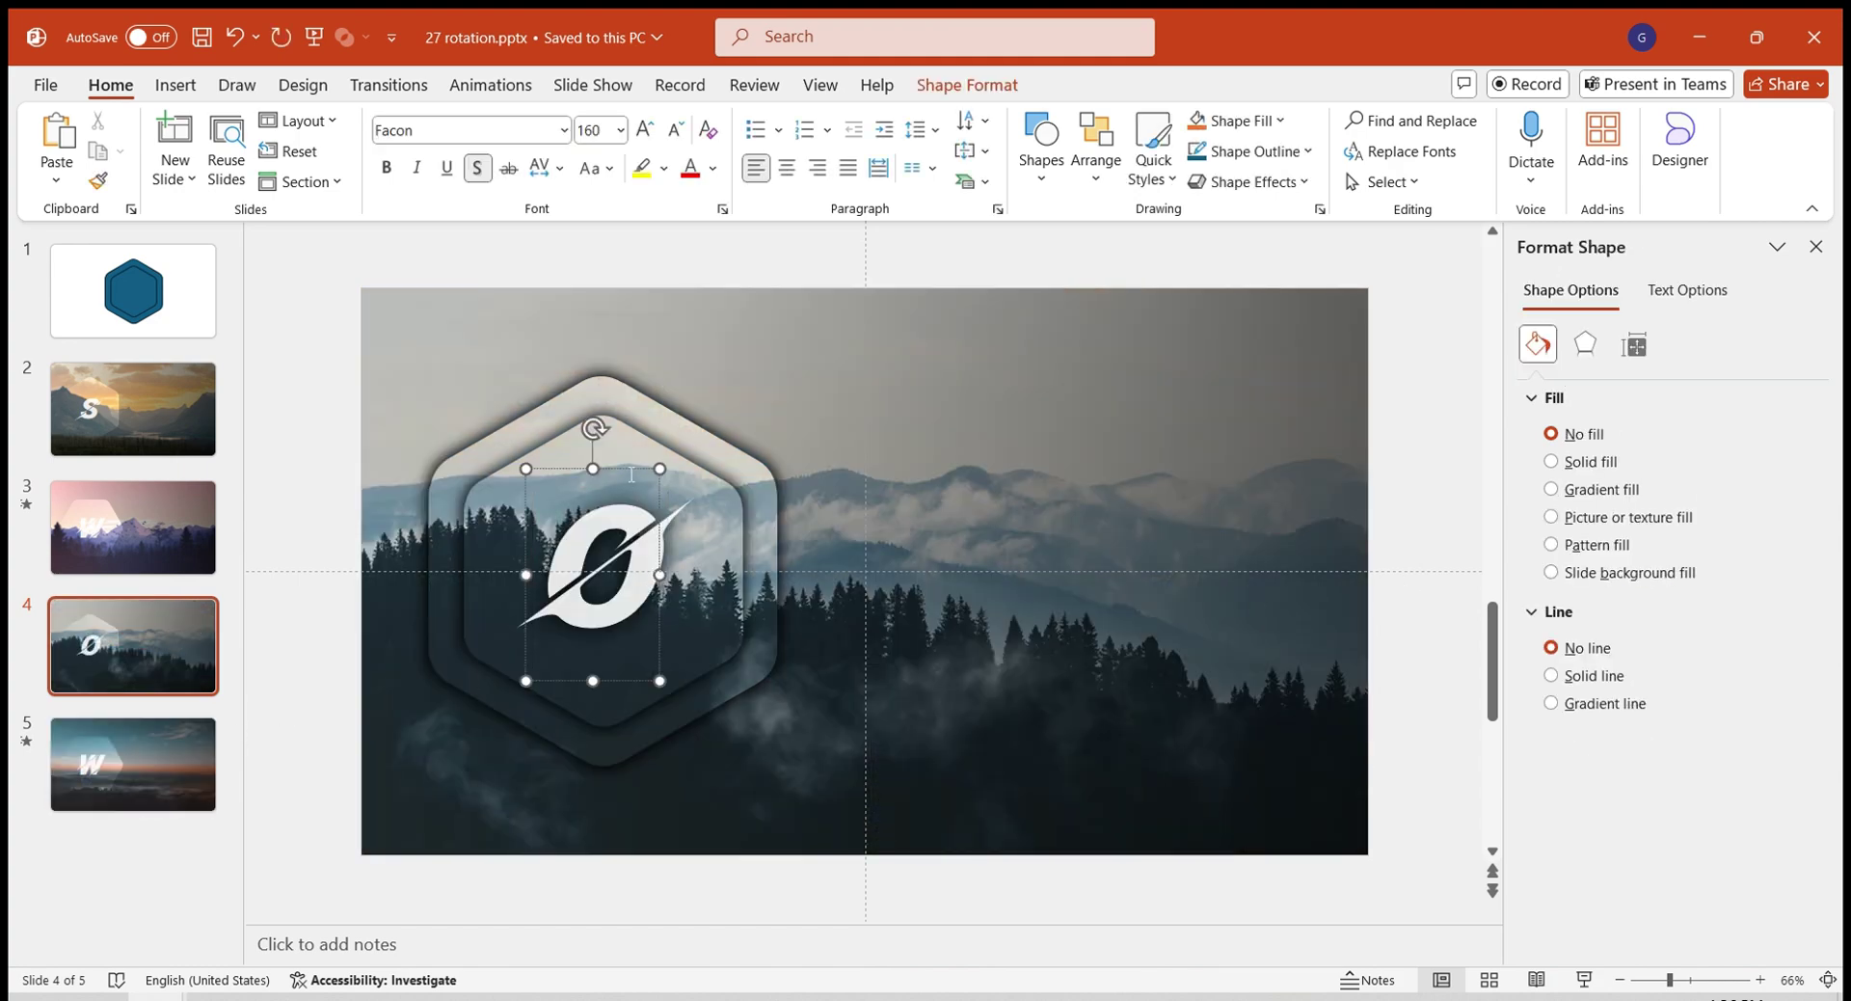
left_click_drag(611, 463, 624, 473)
left_click(186, 731)
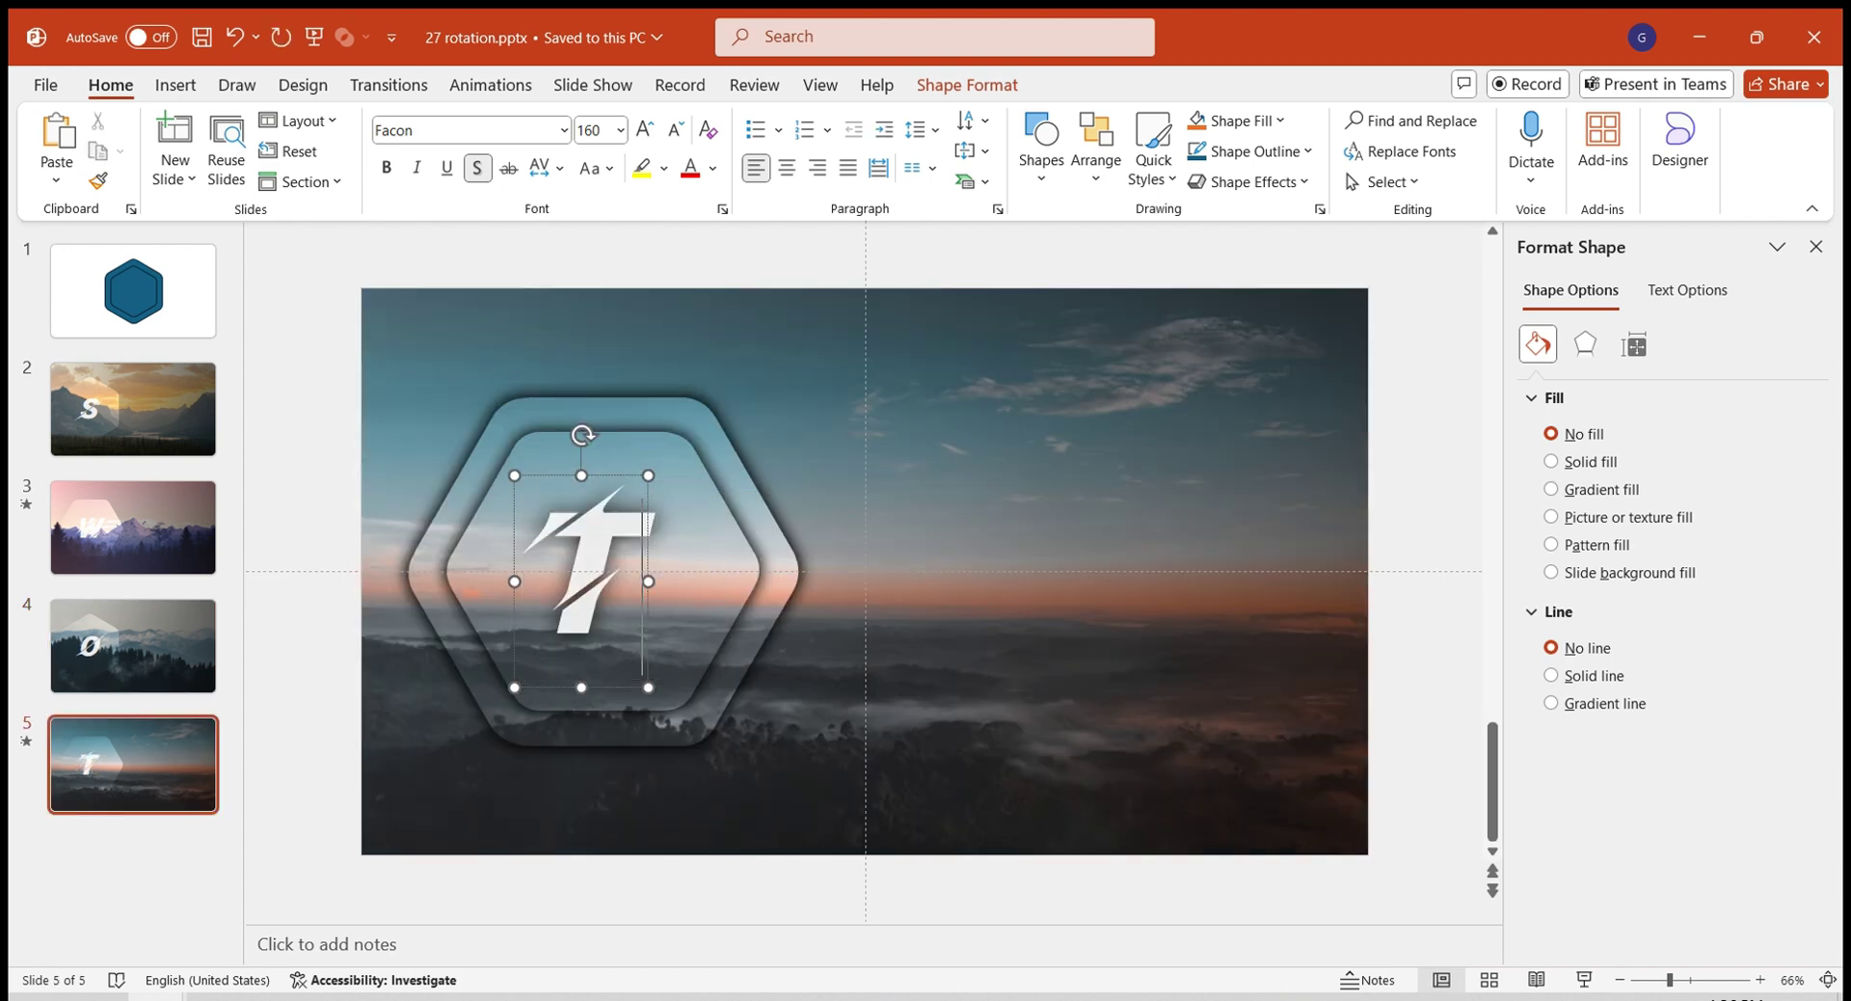
left_click_drag(603, 482, 613, 479)
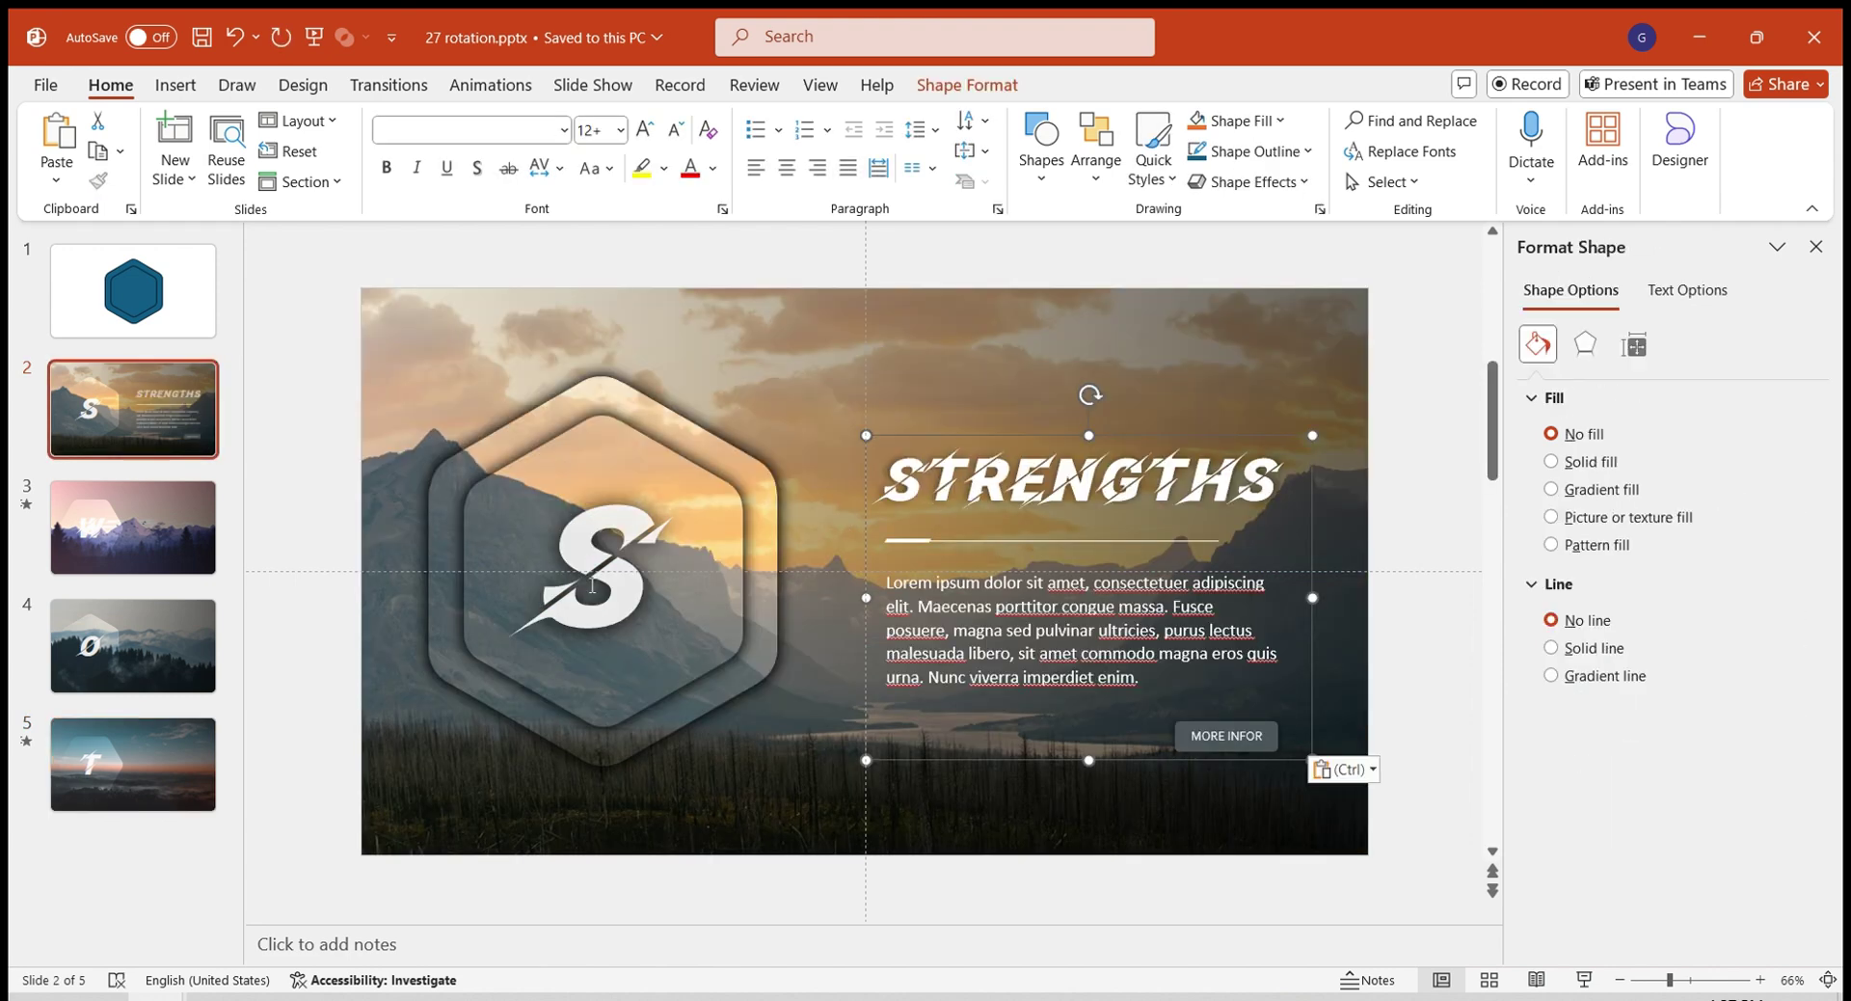
Paste the WEAKNESSES, OPPORTUNITIES and THREATS text blocks with their info buttons onto slides 3, 4 and 5 respectively.
left_click(133, 528)
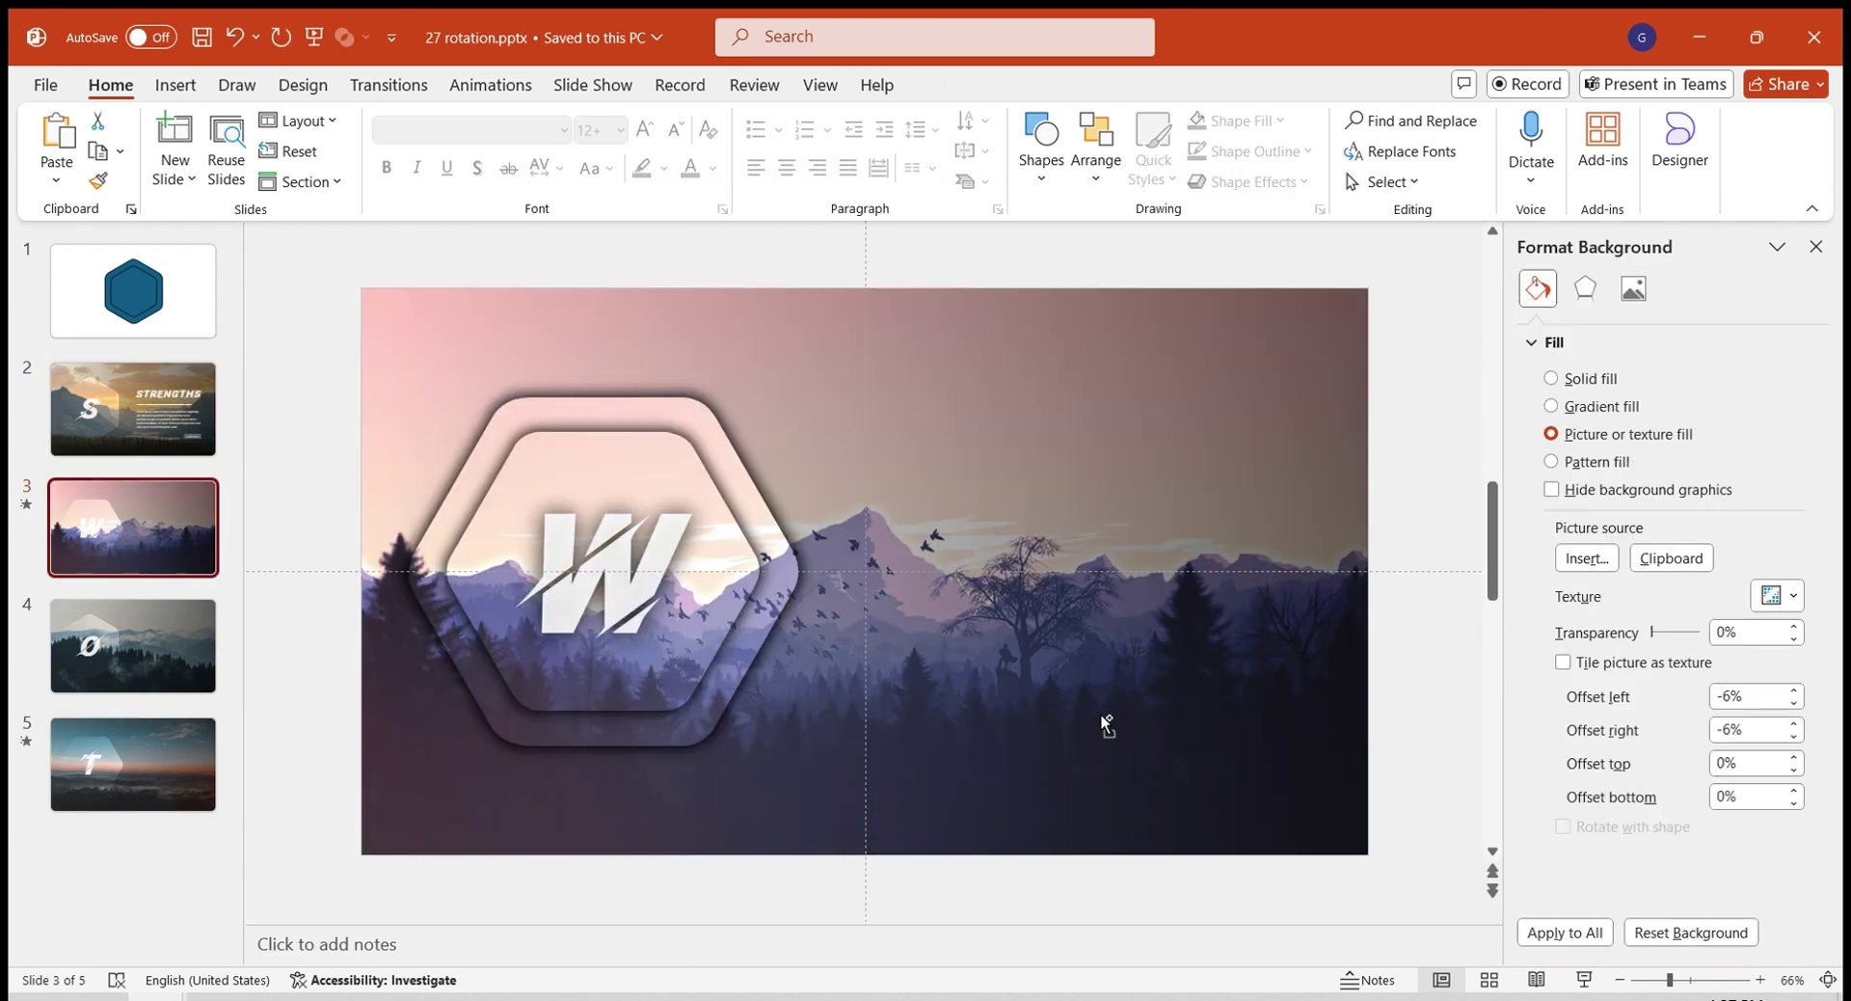
key("ctrl+v")
left_click(145, 640)
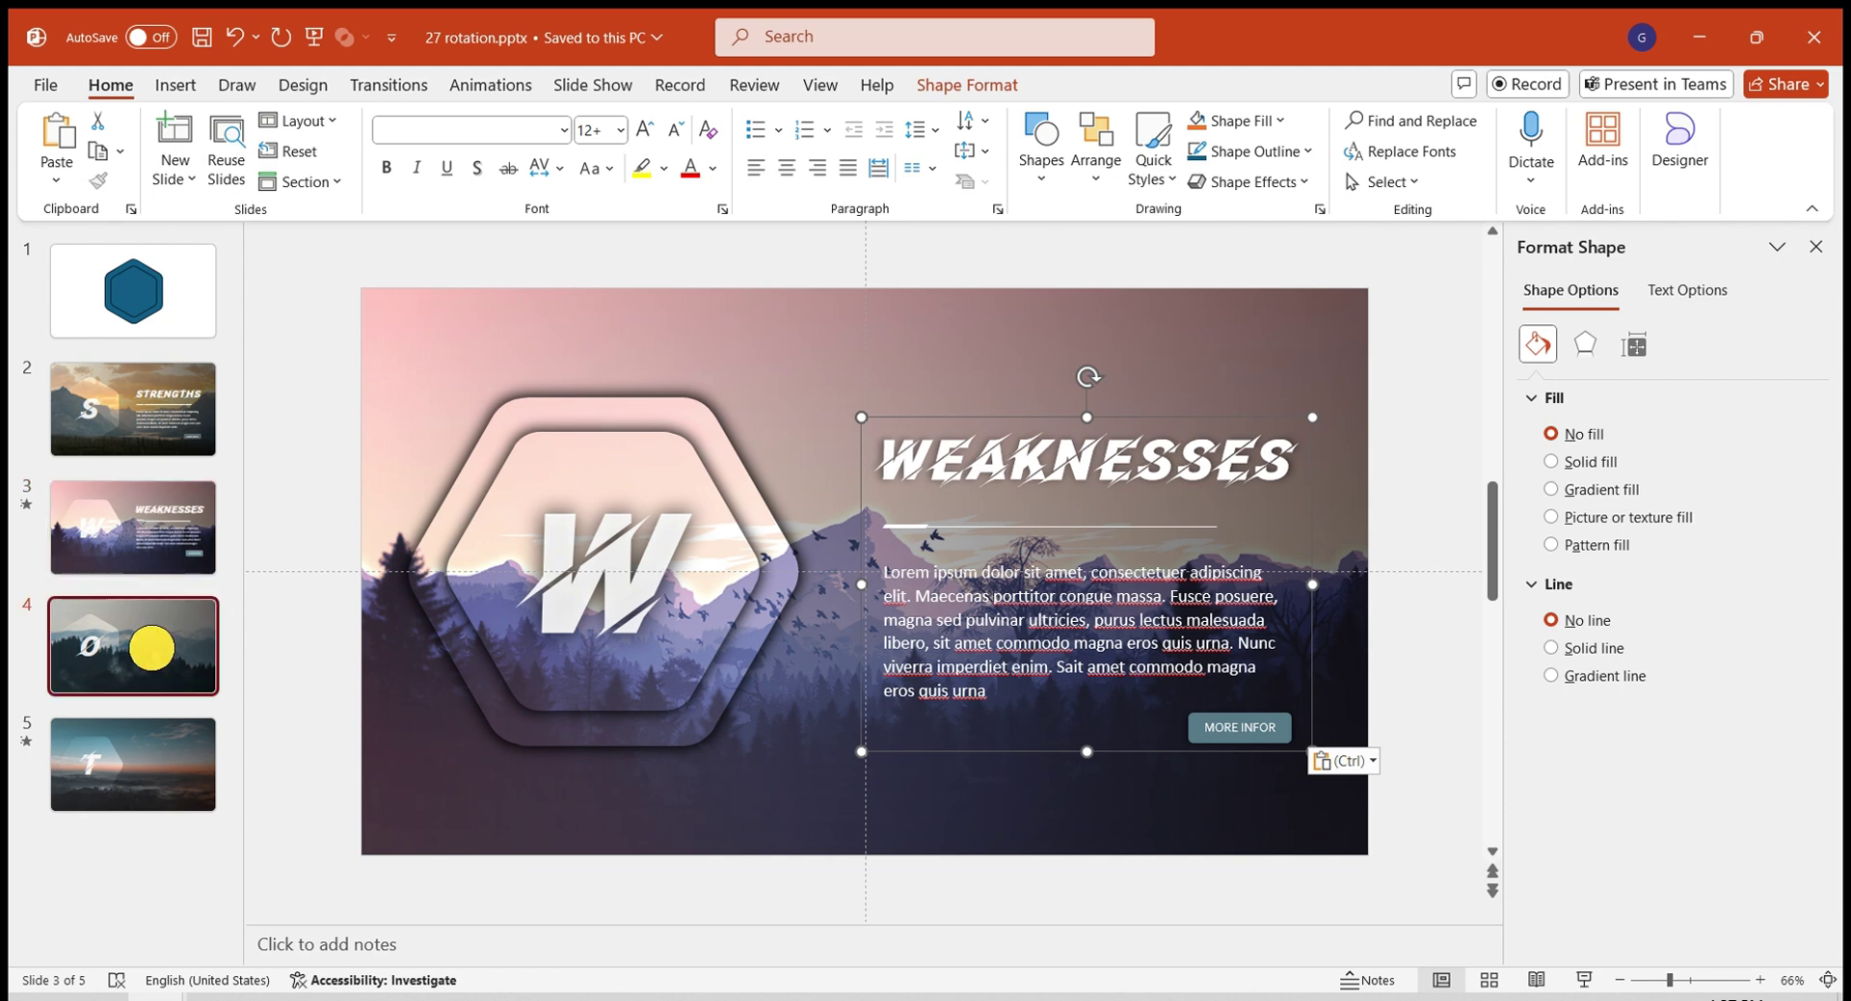
key("ctrl+v")
left_click(159, 768)
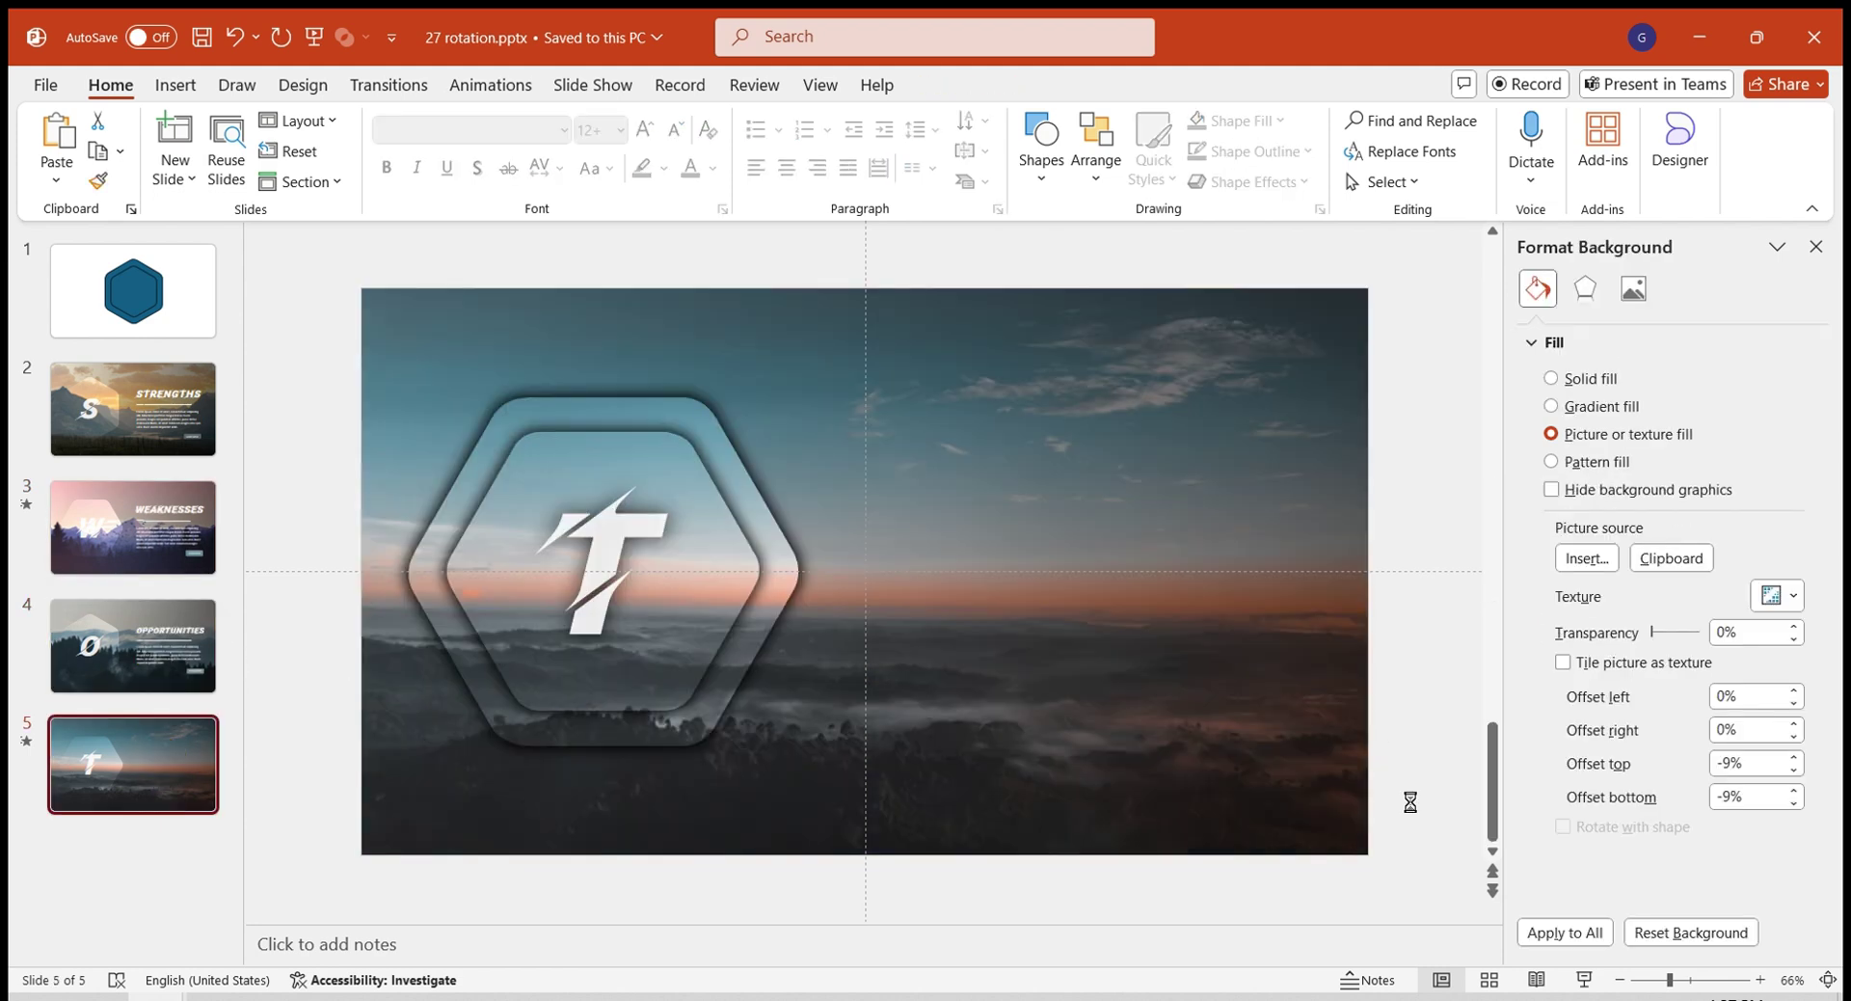
key("ctrl+v")
left_click(1414, 685)
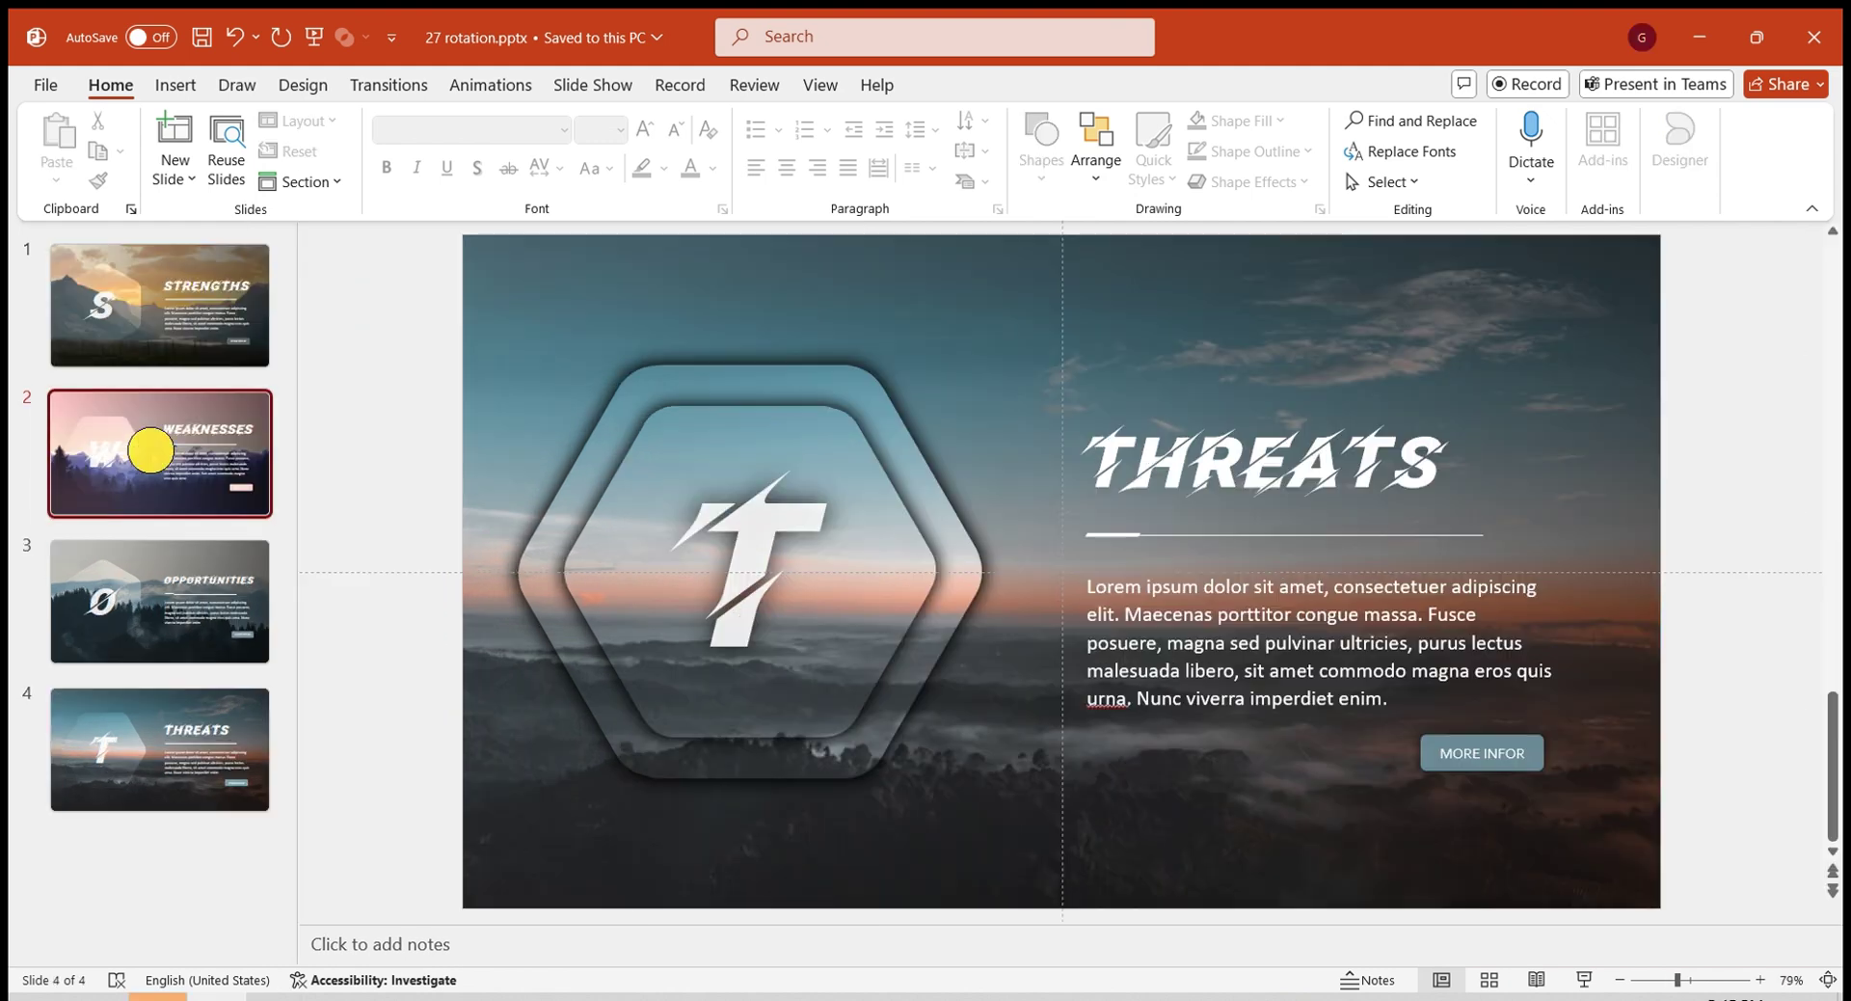
Apply the Morph transition to the WEAKNESSES, OPPORTUNITIES and THREATS slides together.
left_click(153, 454)
left_click(91, 743, "shift")
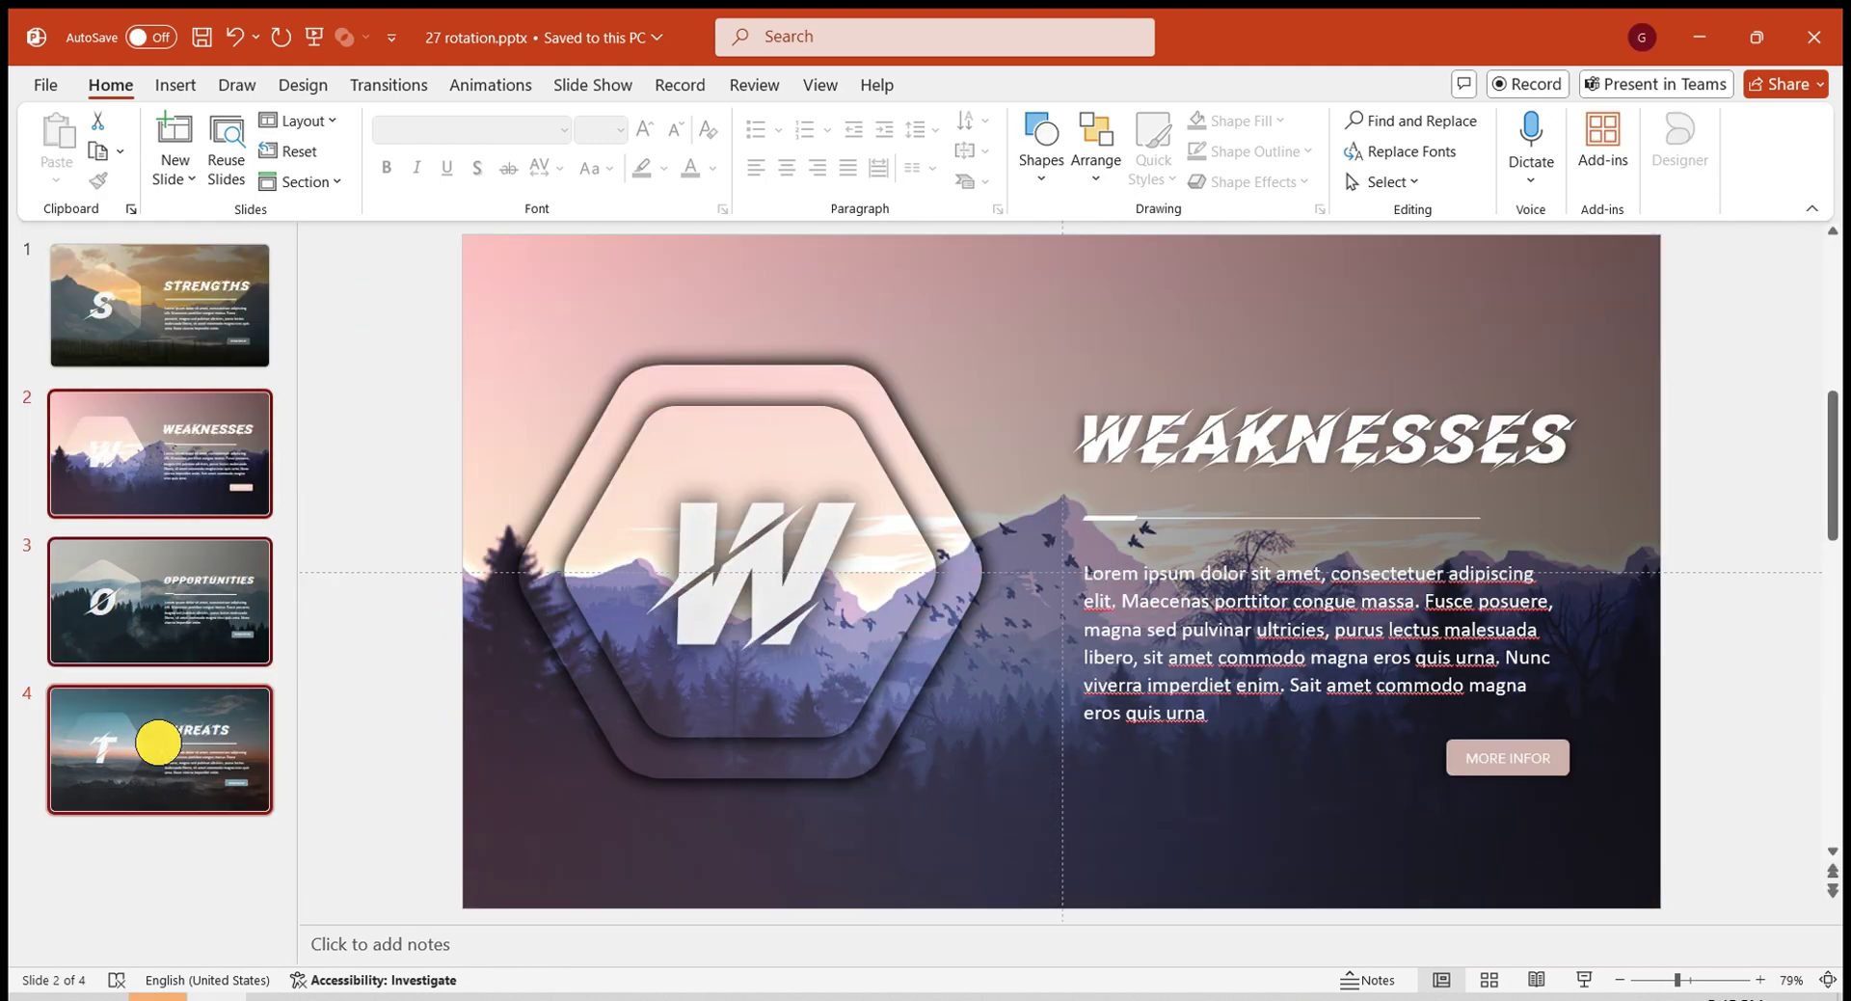
left_click(376, 87)
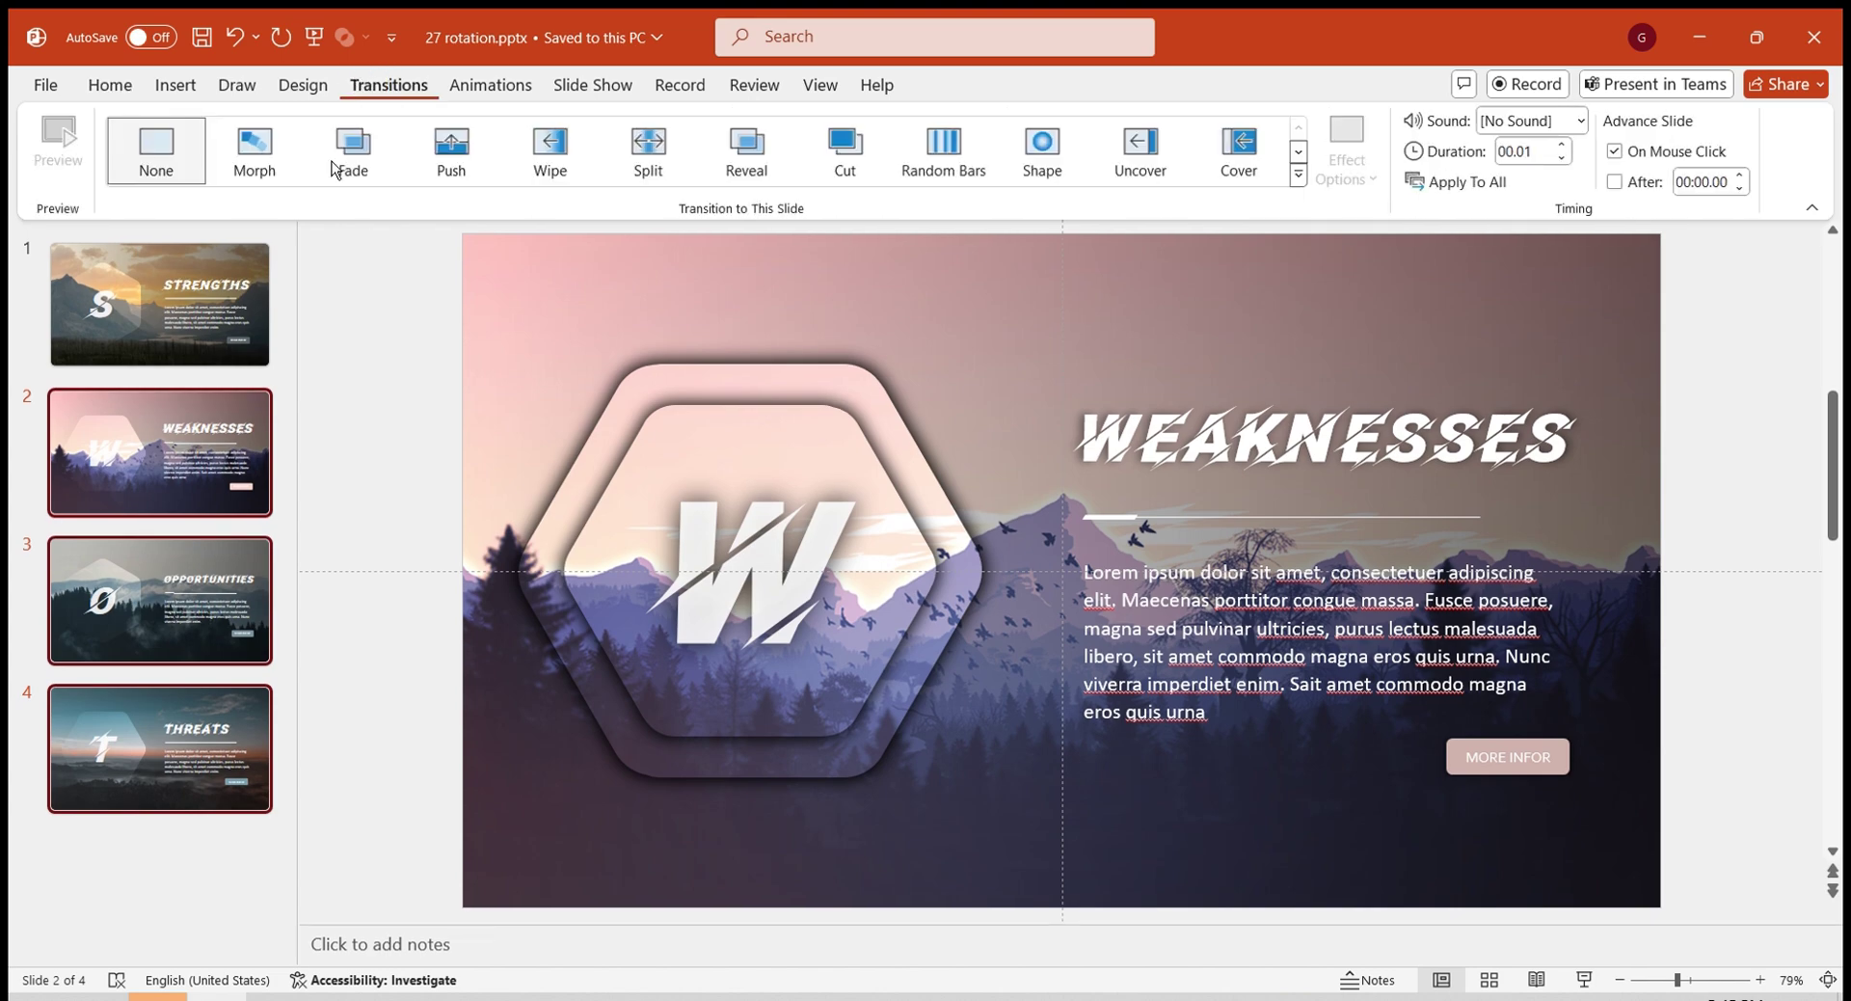
left_click(253, 150)
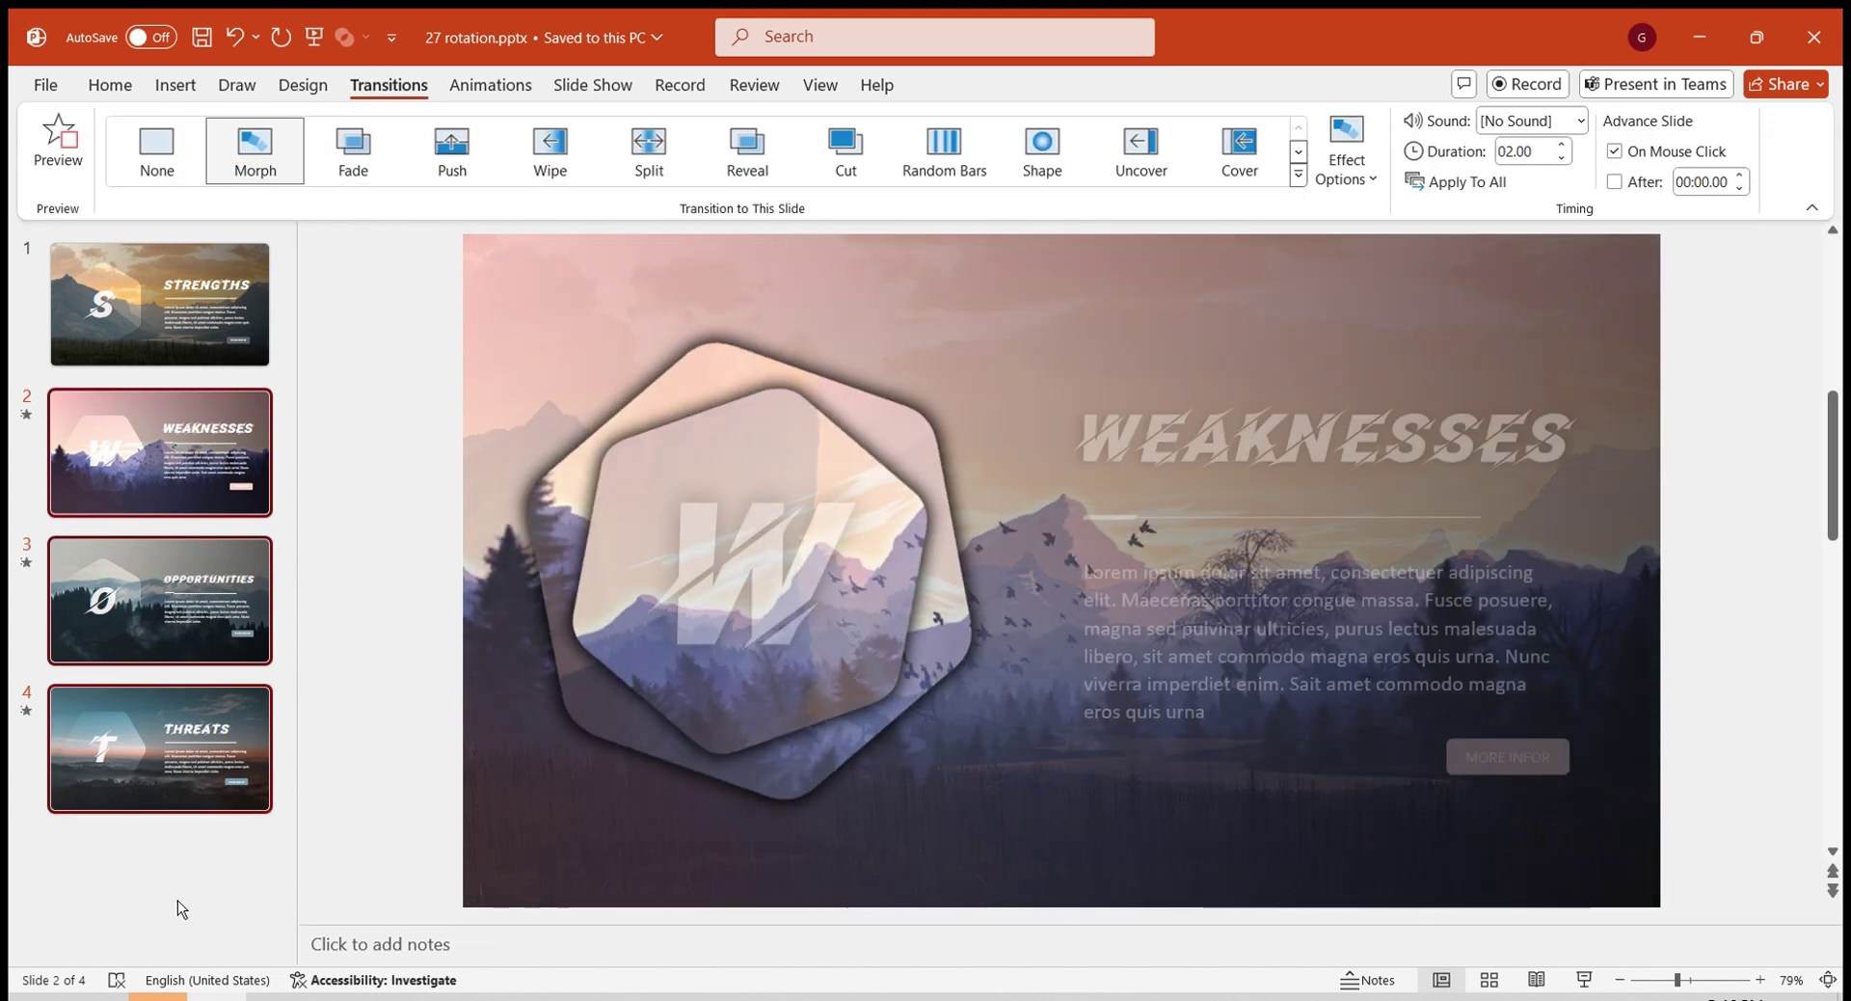
left_click(177, 899)
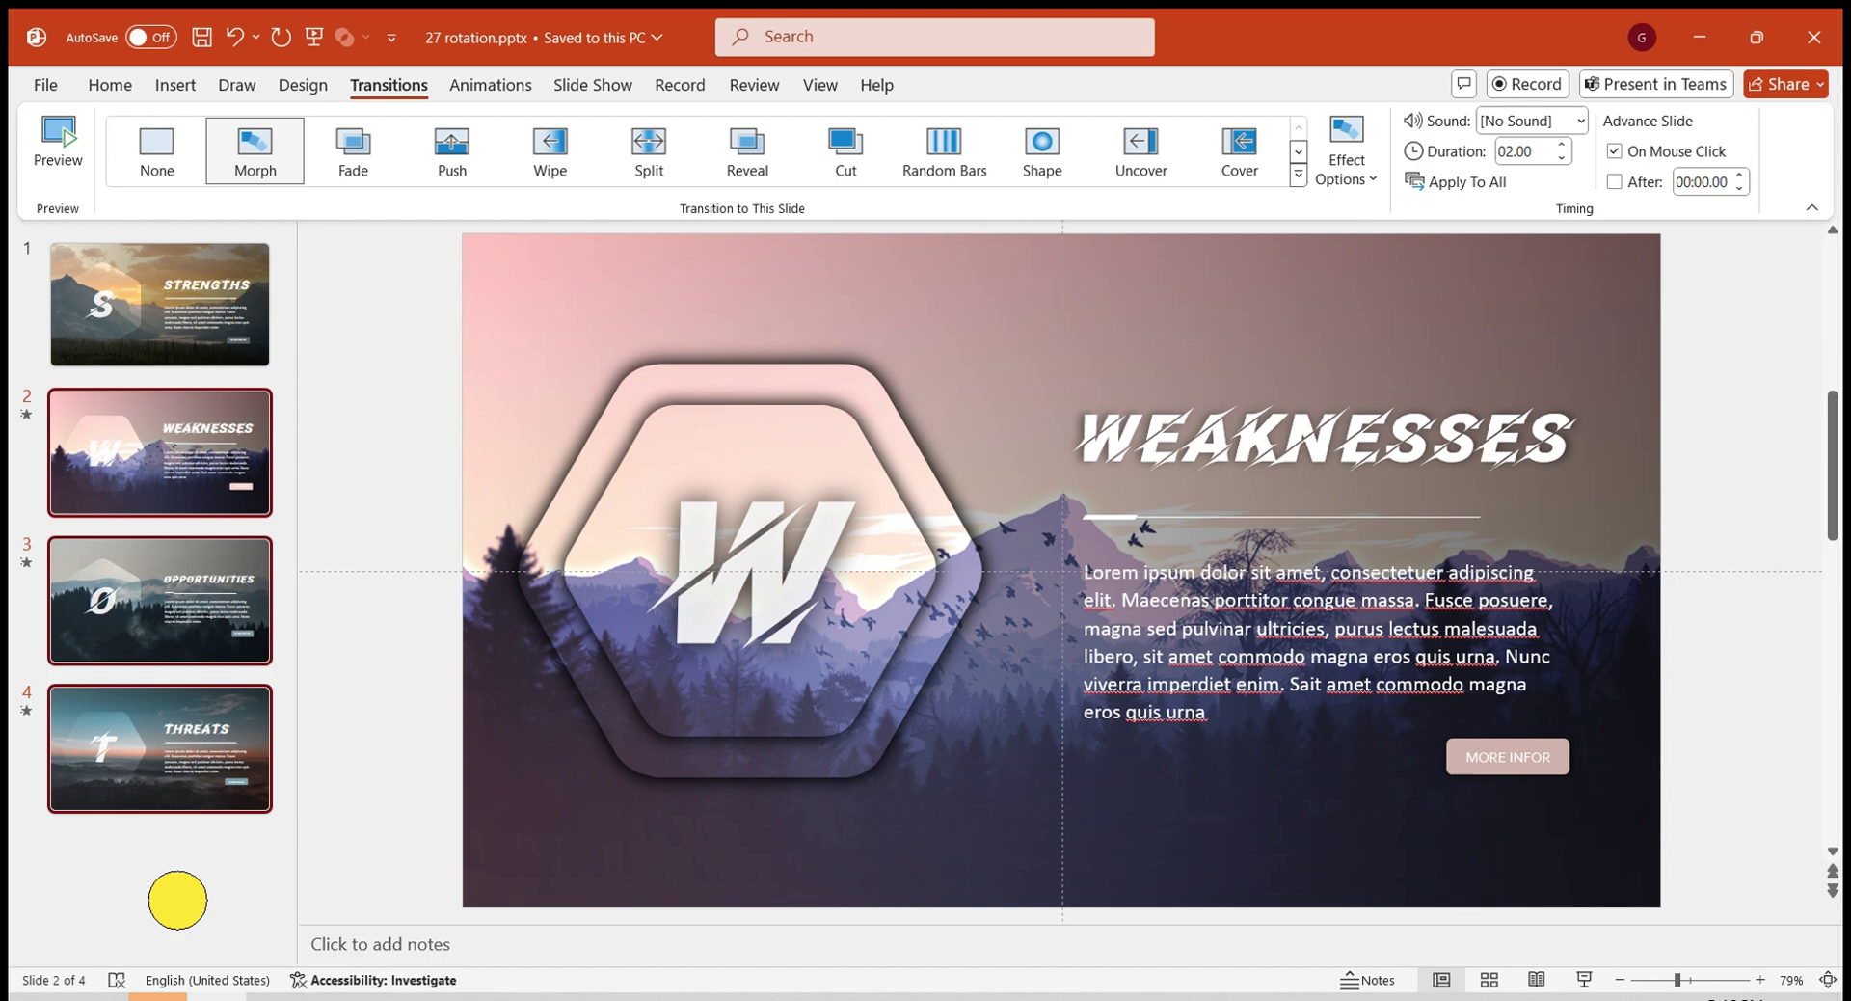
Play the slide show from the STRENGTHS slide and advance through the slides to check the hexagons' rotating Morph transitions.
left_click(167, 331)
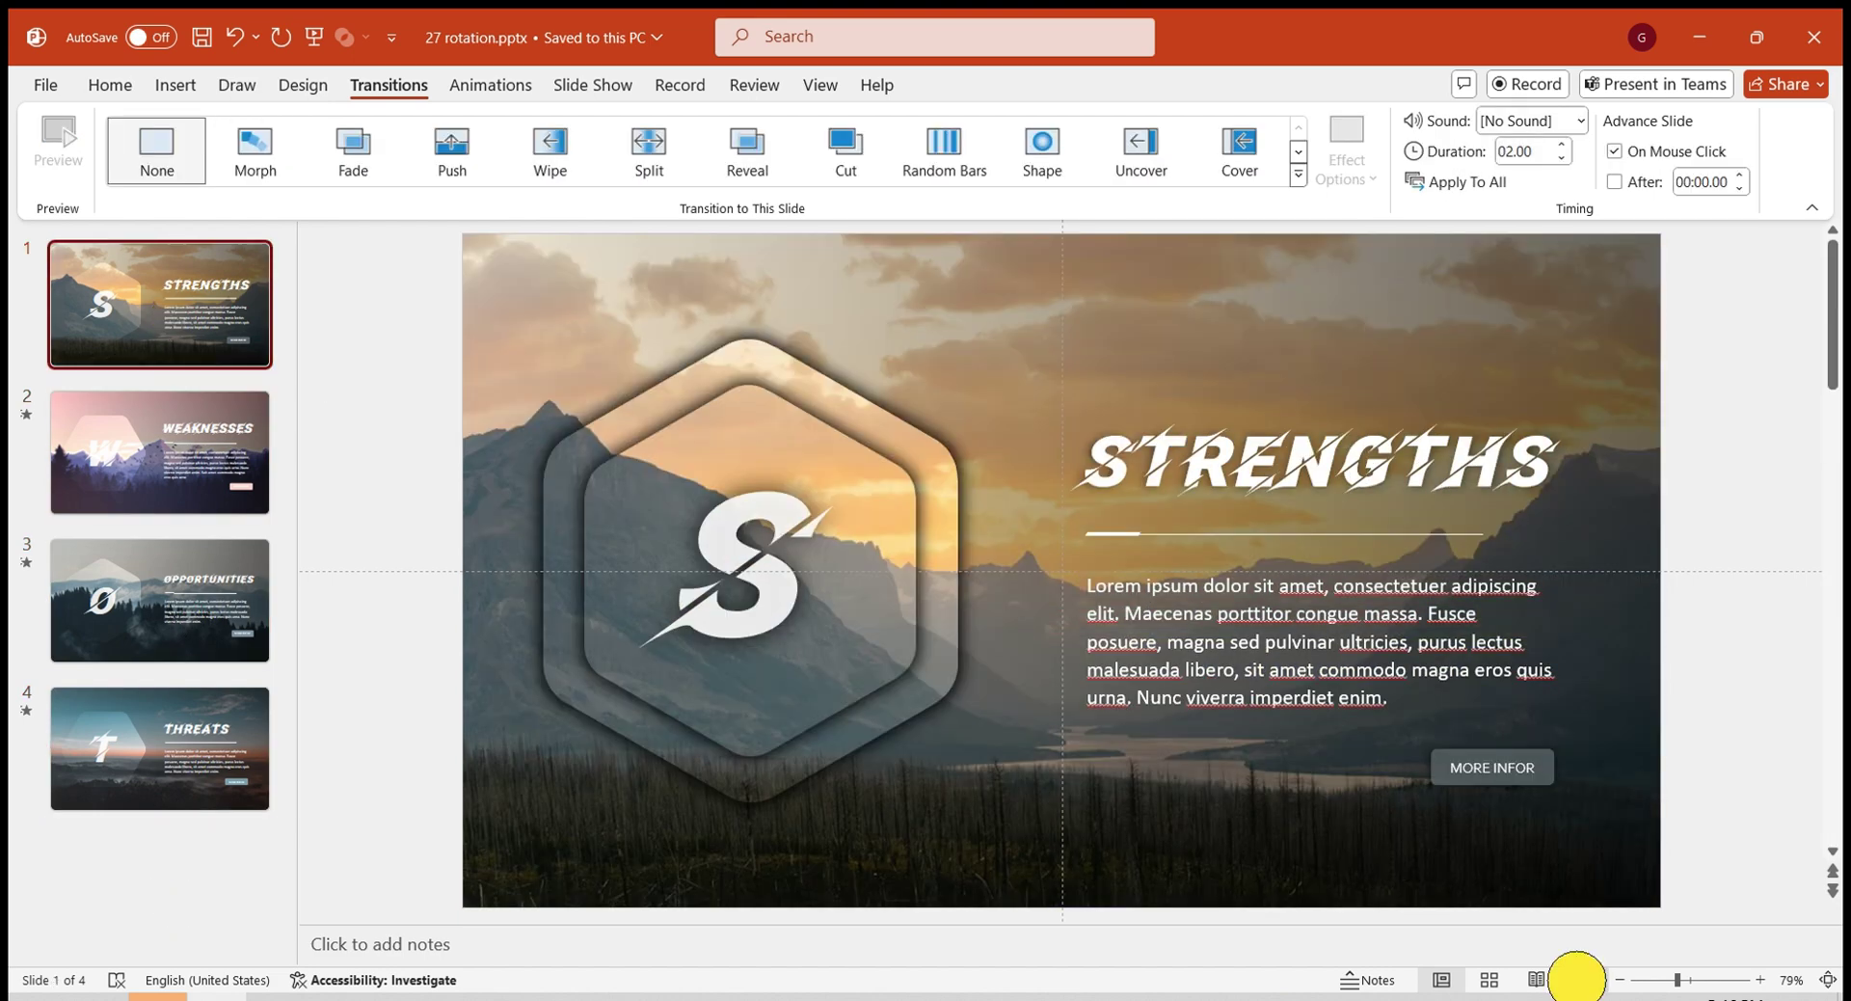
left_click(1576, 978)
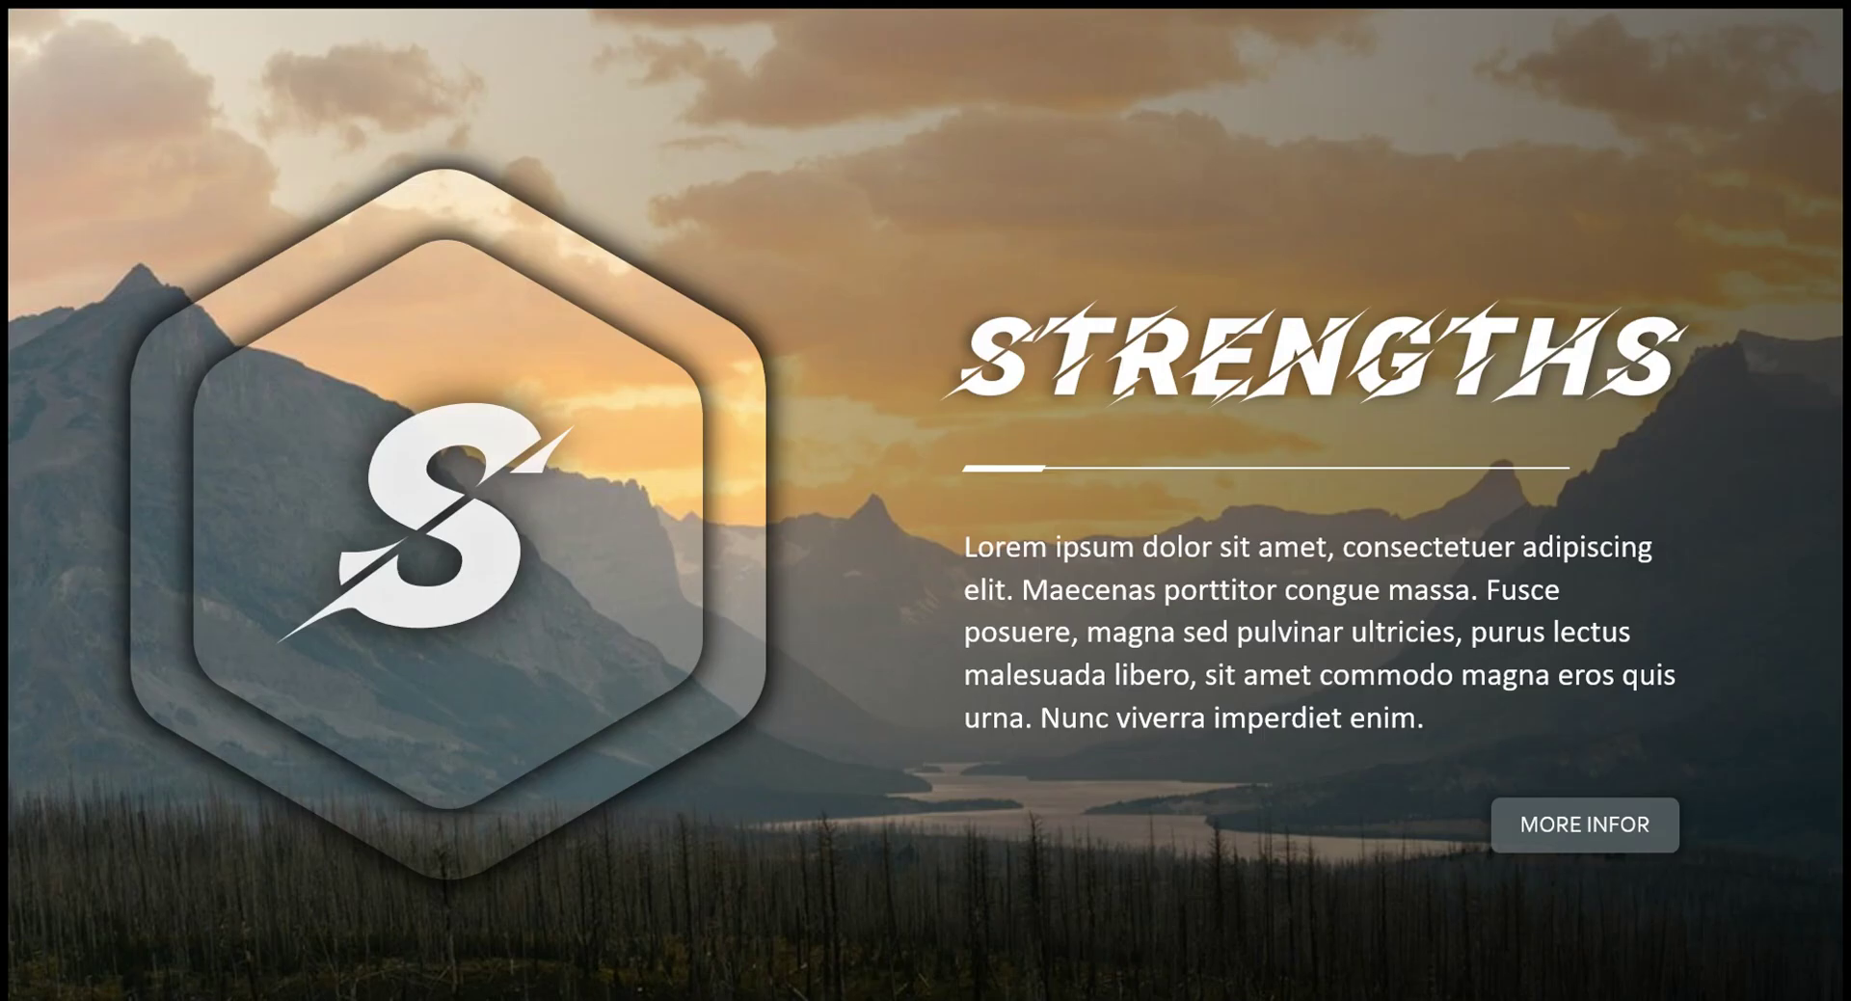
key("Right")
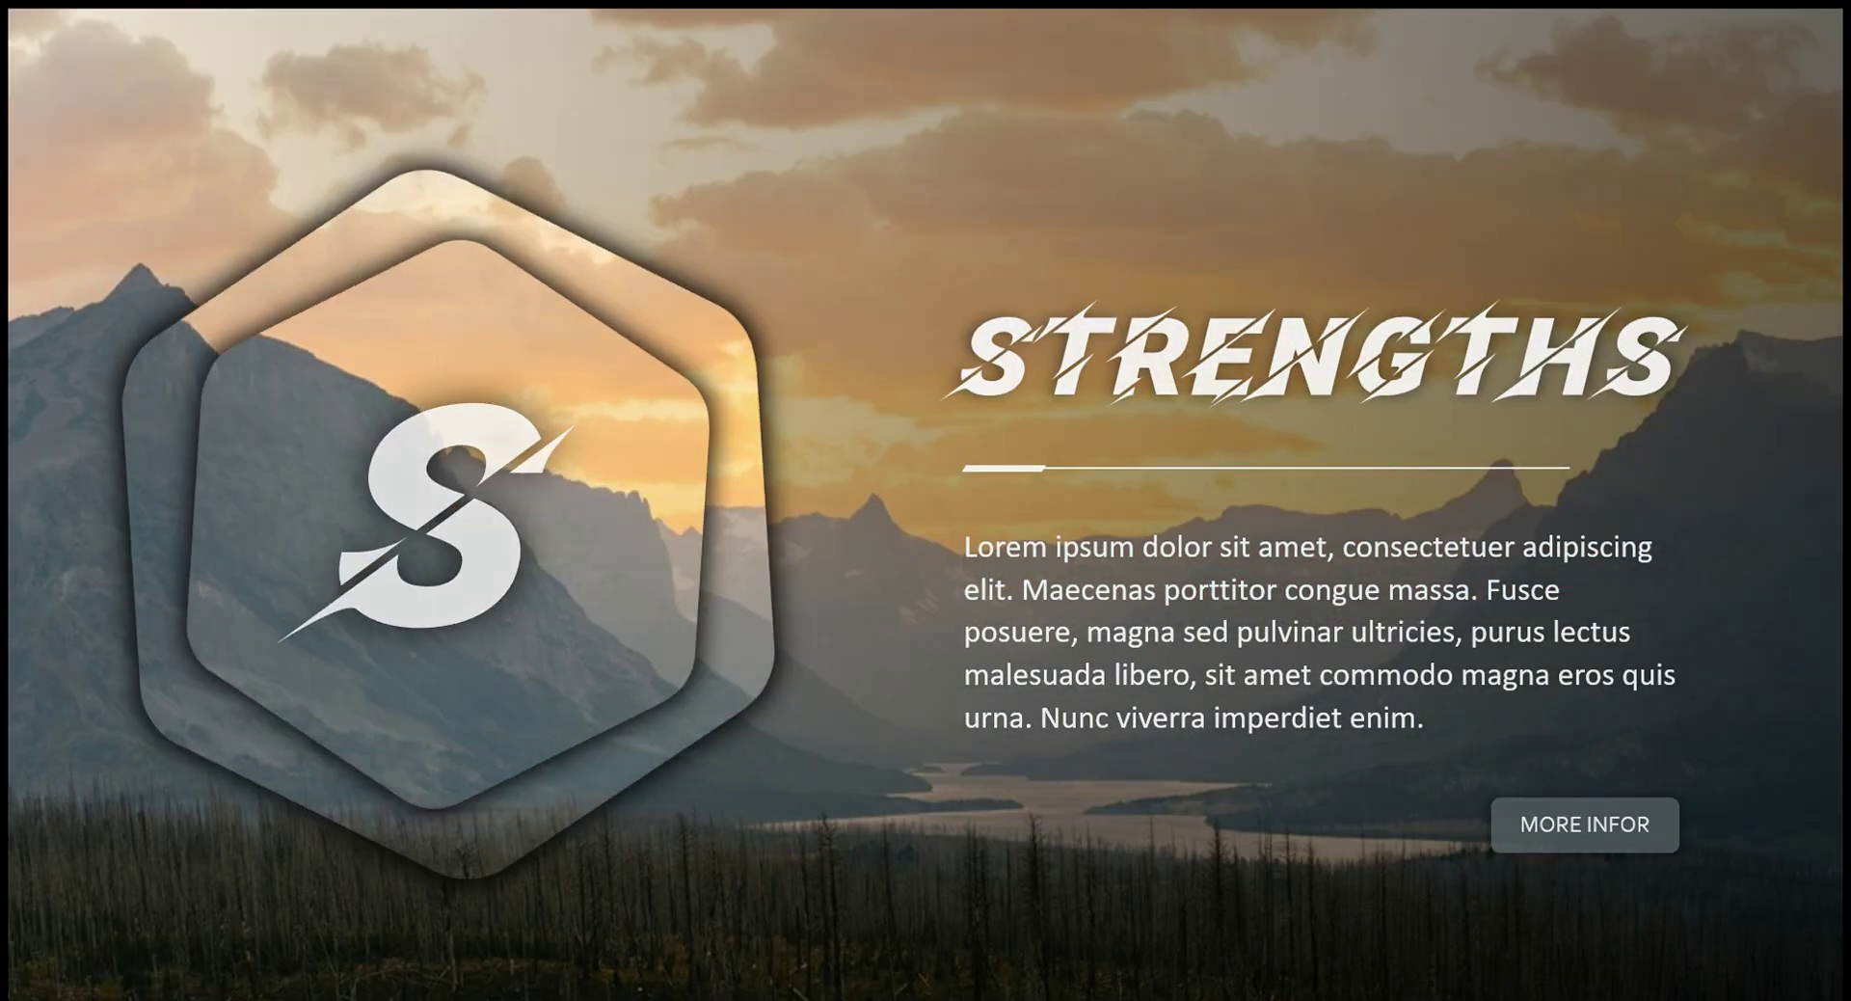
key("Right")
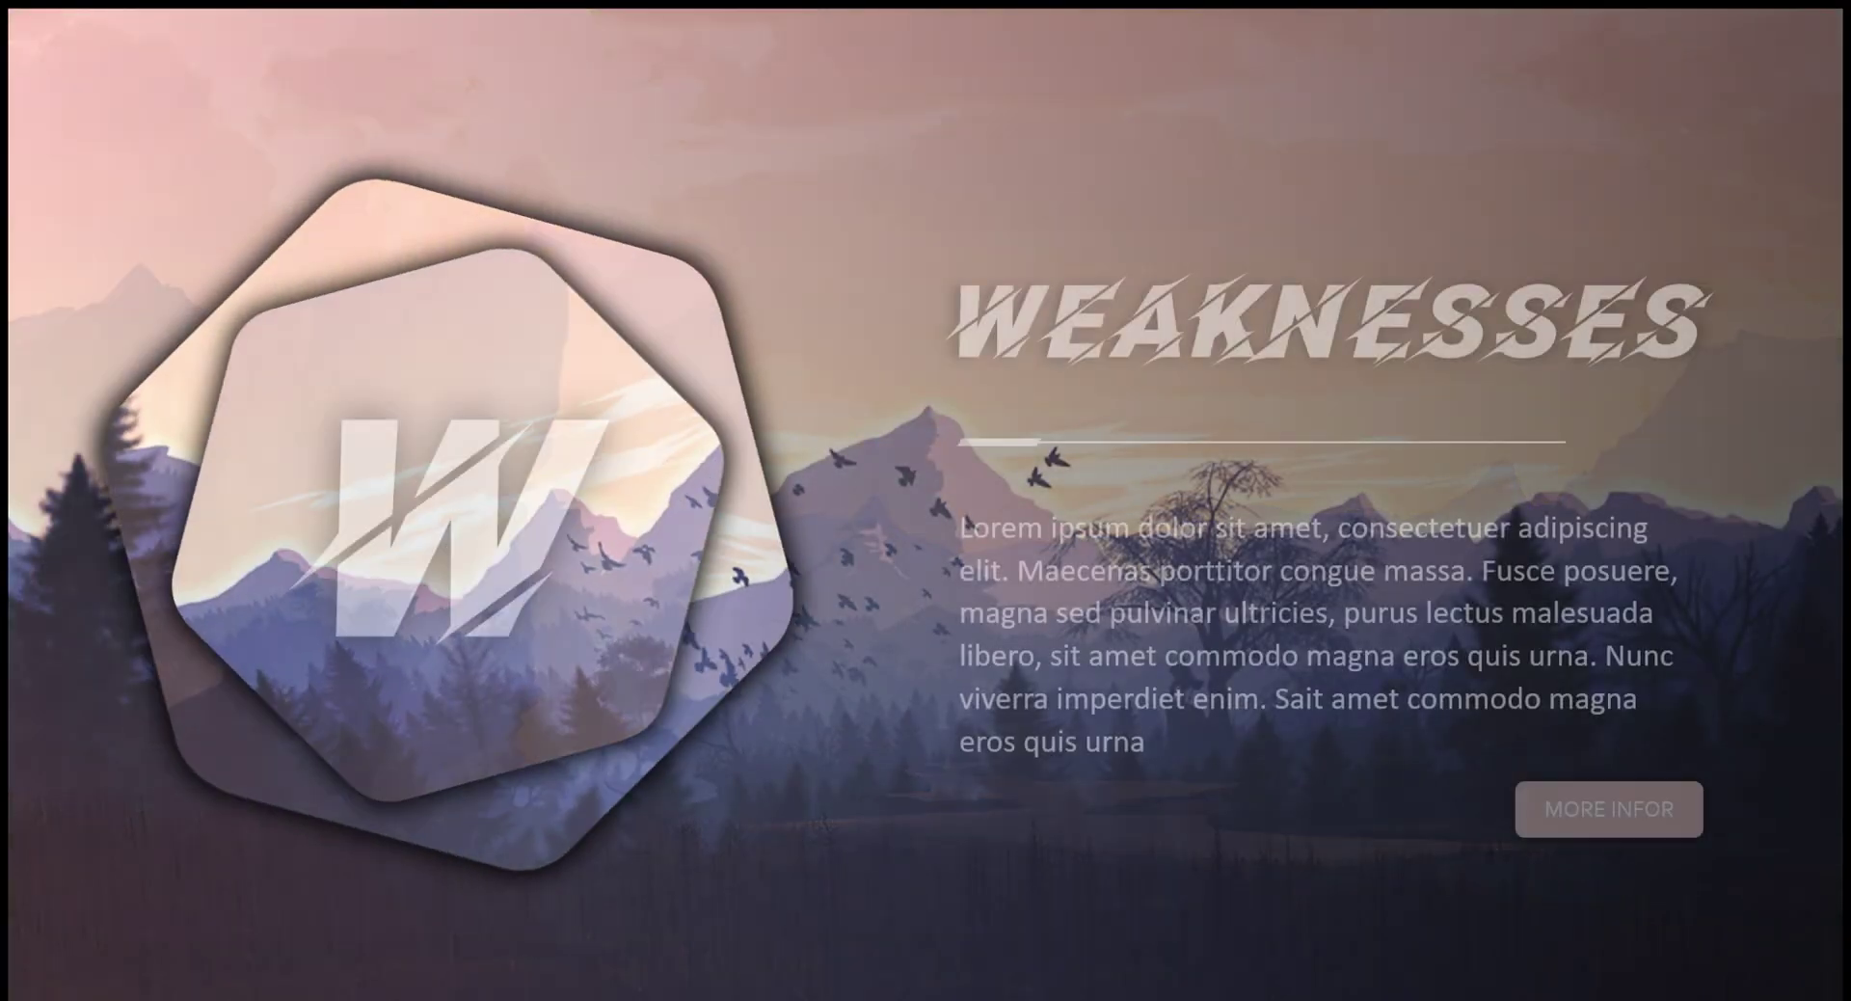
key("Right")
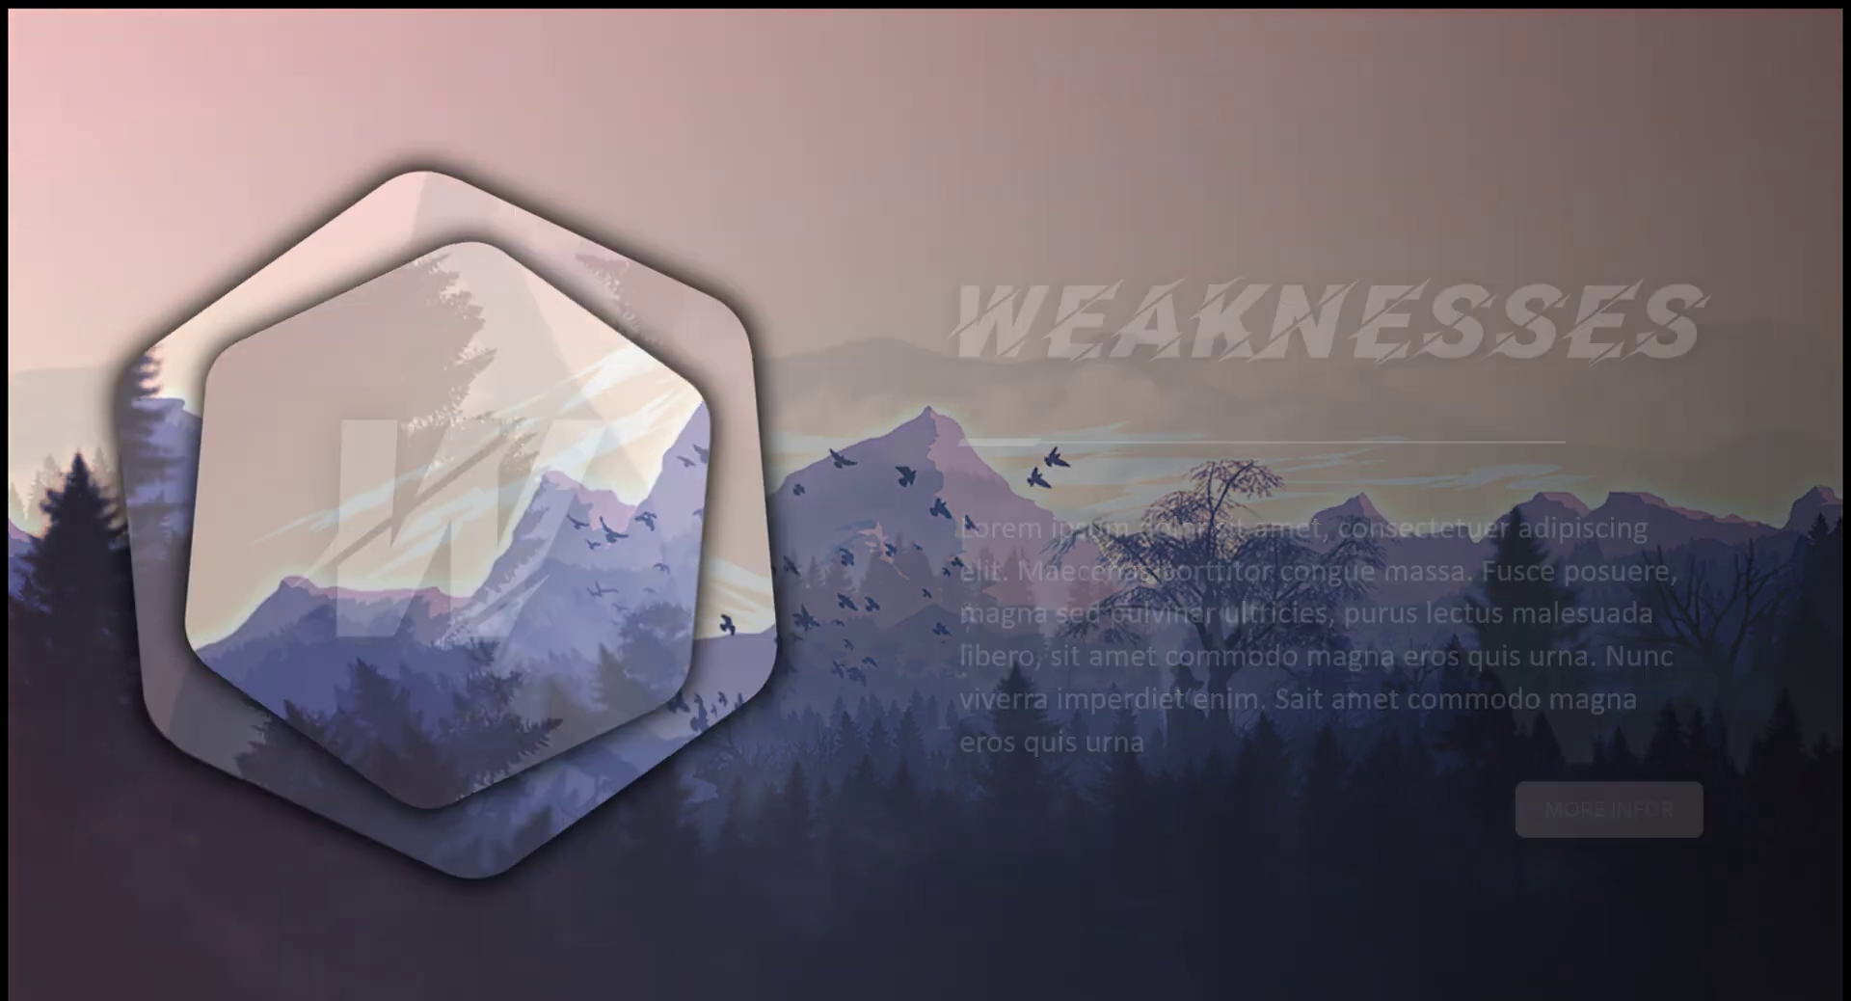